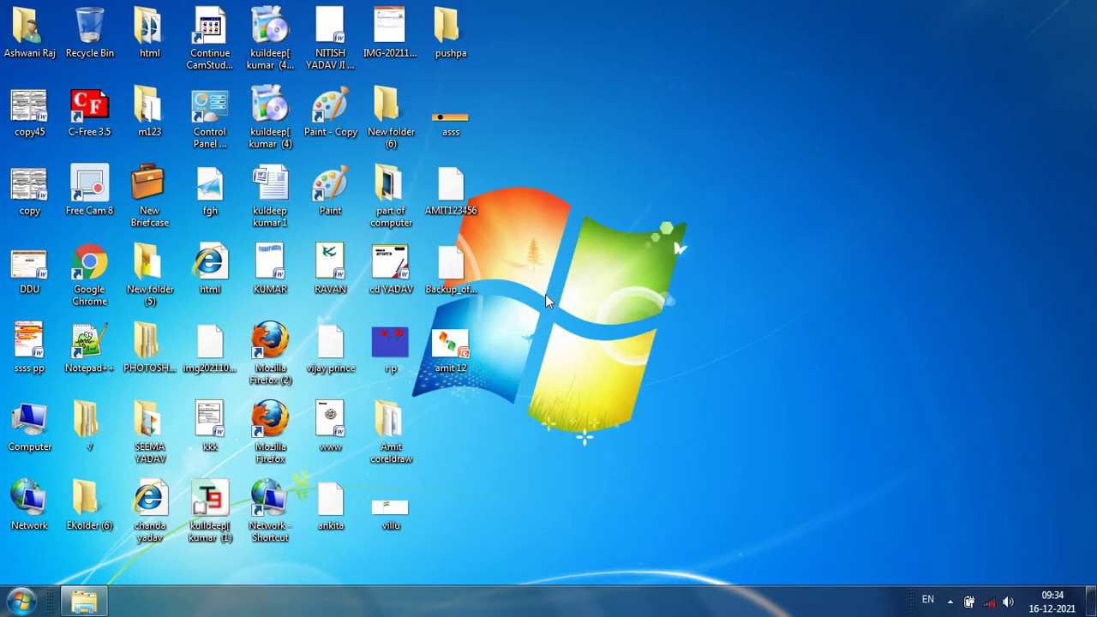
# Start Excel from the Win+R Run box by typing e and choosing excel
pyautogui.press('super+r')
pyautogui.press('BackSpace')
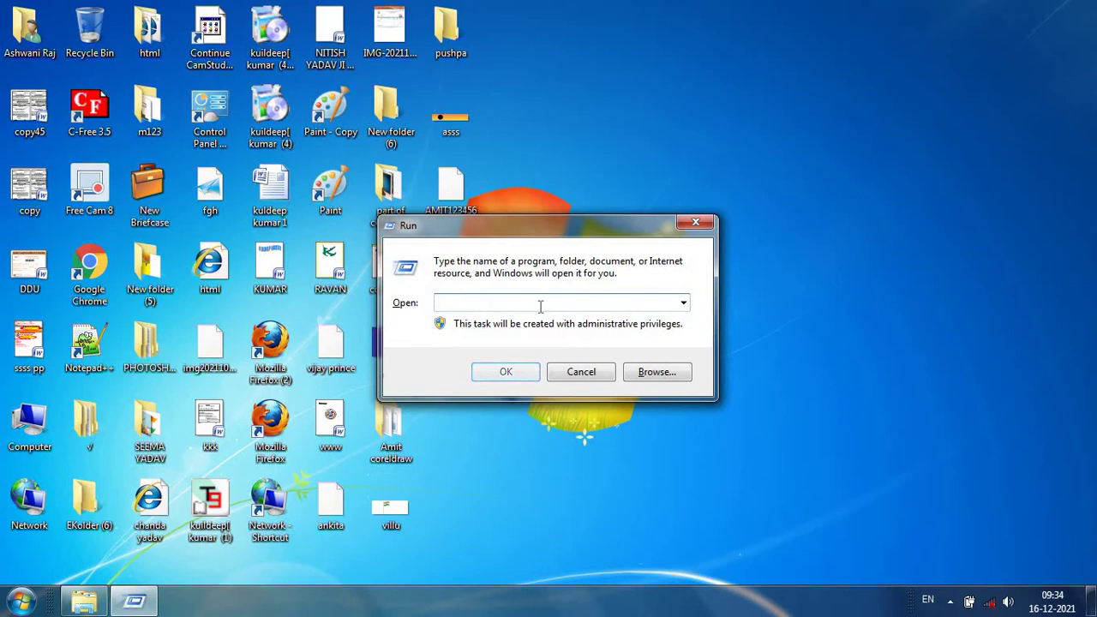
pyautogui.write('e')
pyautogui.press('Down')
pyautogui.press('Return')
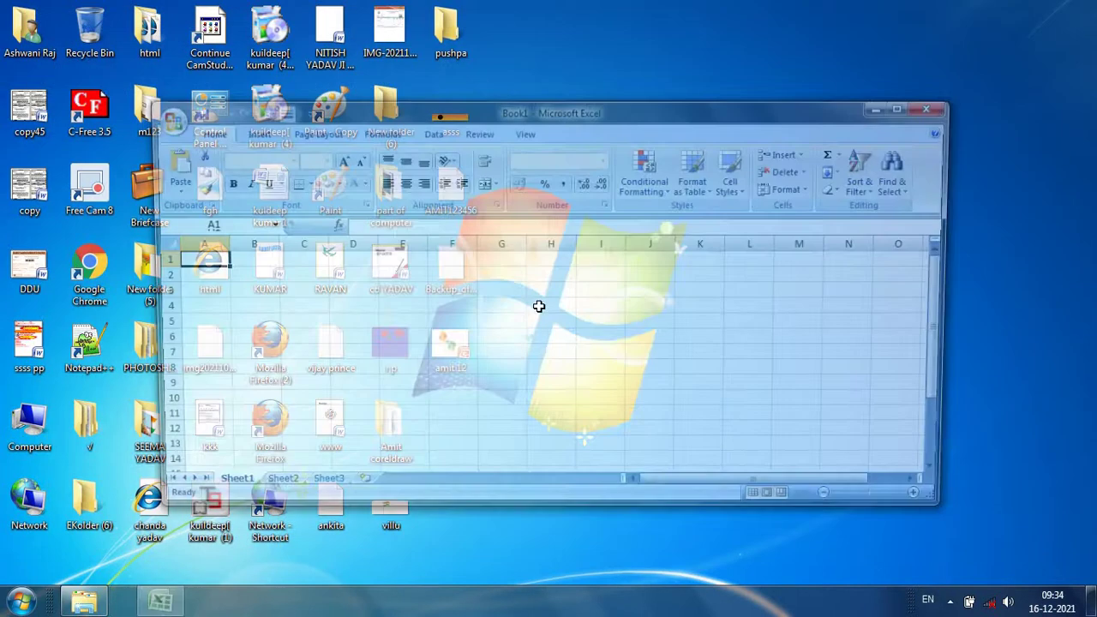
# Maximize Excel and enter Car Price with 100000 in G4:H4
pyautogui.click(905, 105)
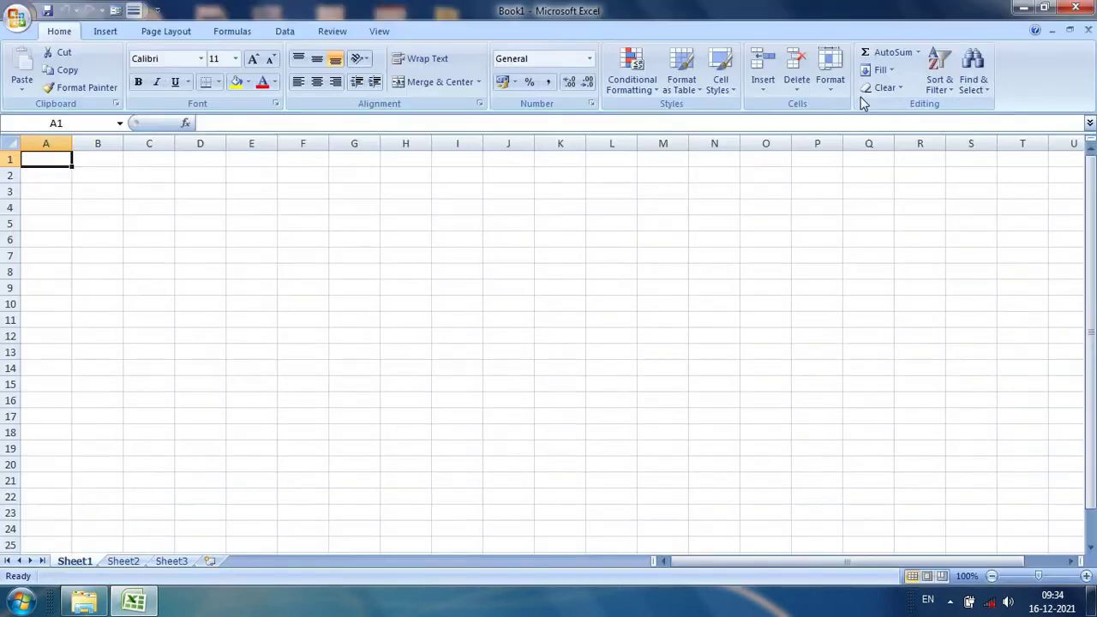
pyautogui.click(362, 208)
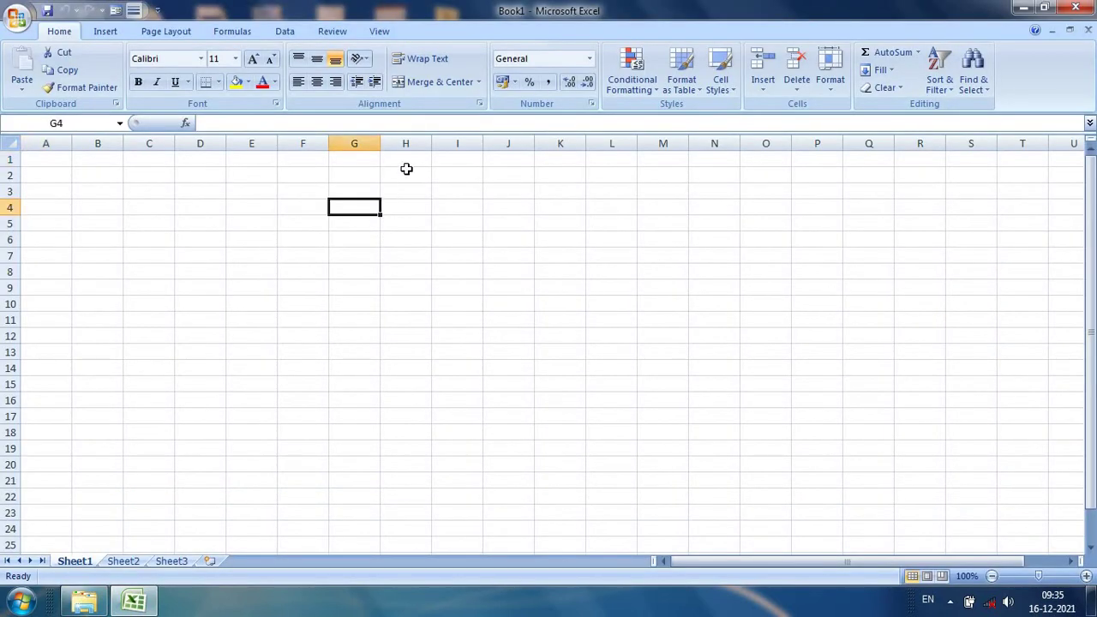
pyautogui.write('Car')
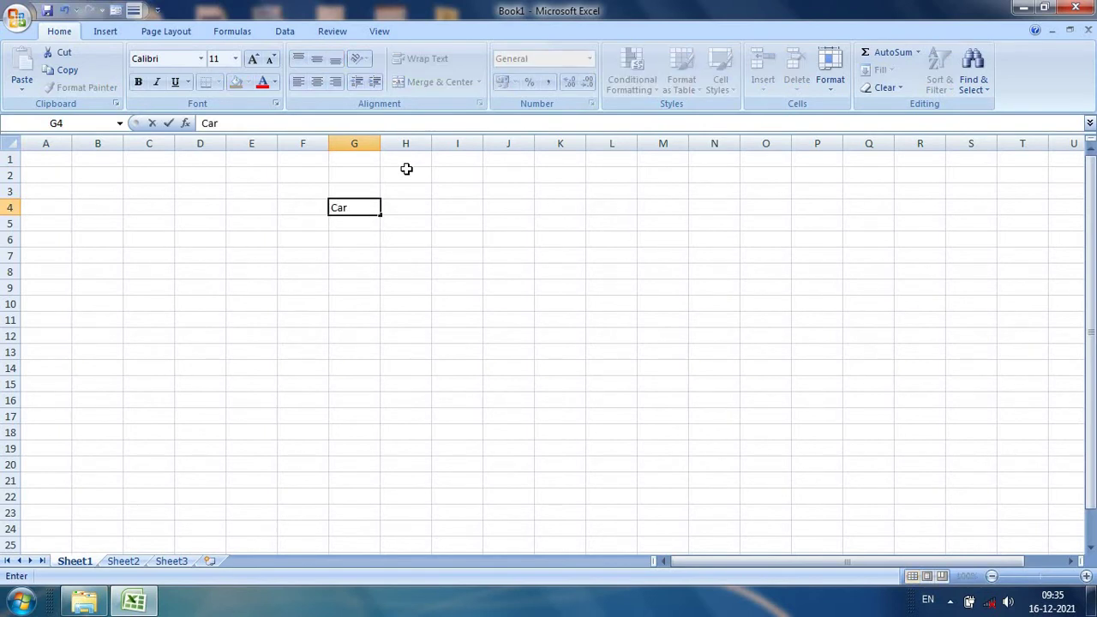
pyautogui.write(' Priv')
pyautogui.press('BackSpace')
pyautogui.write('ce')
pyautogui.press('Tab')
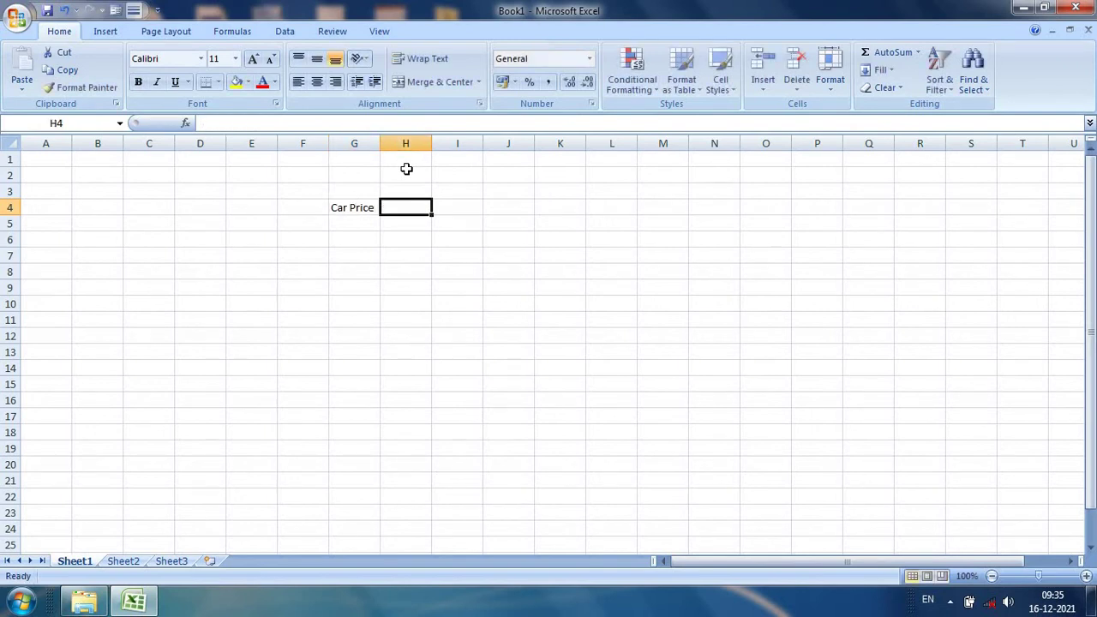
pyautogui.write('100')
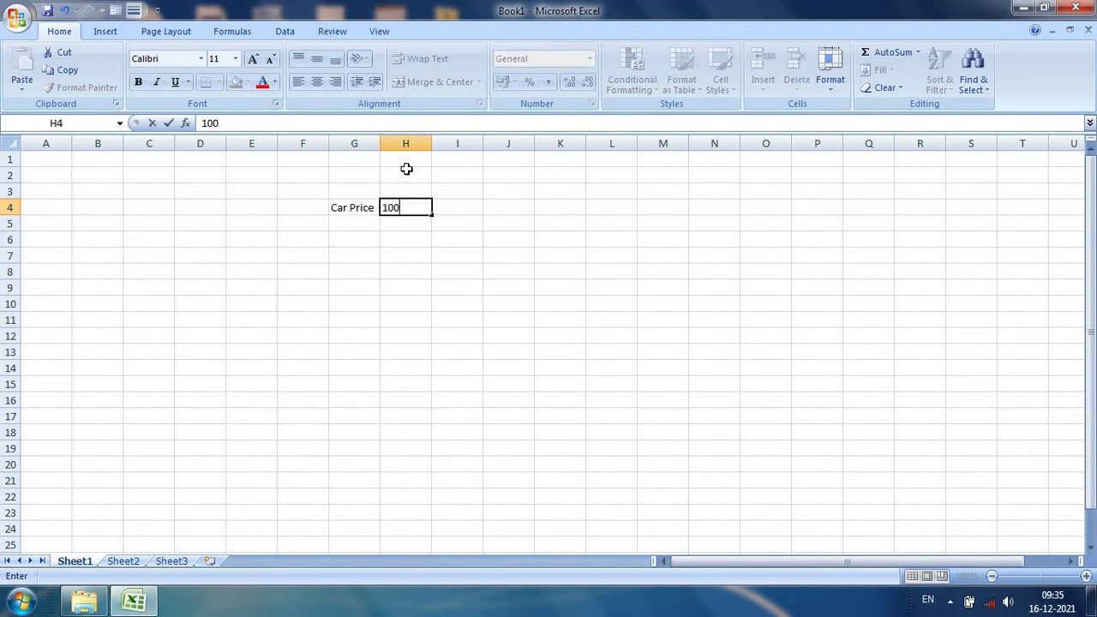
pyautogui.write('000')
pyautogui.click(351, 223)
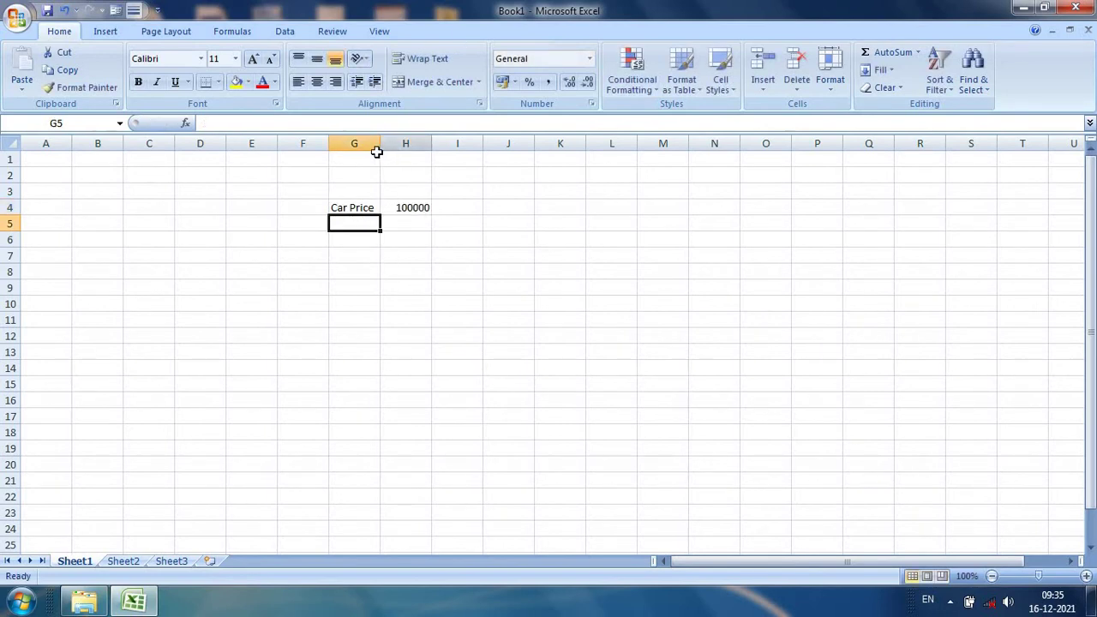
# Widen columns G and H, then enter Downpaymen with 30000 in G5:H5
pyautogui.moveTo(381, 143); pyautogui.dragTo(507, 160)
pyautogui.click(529, 161)
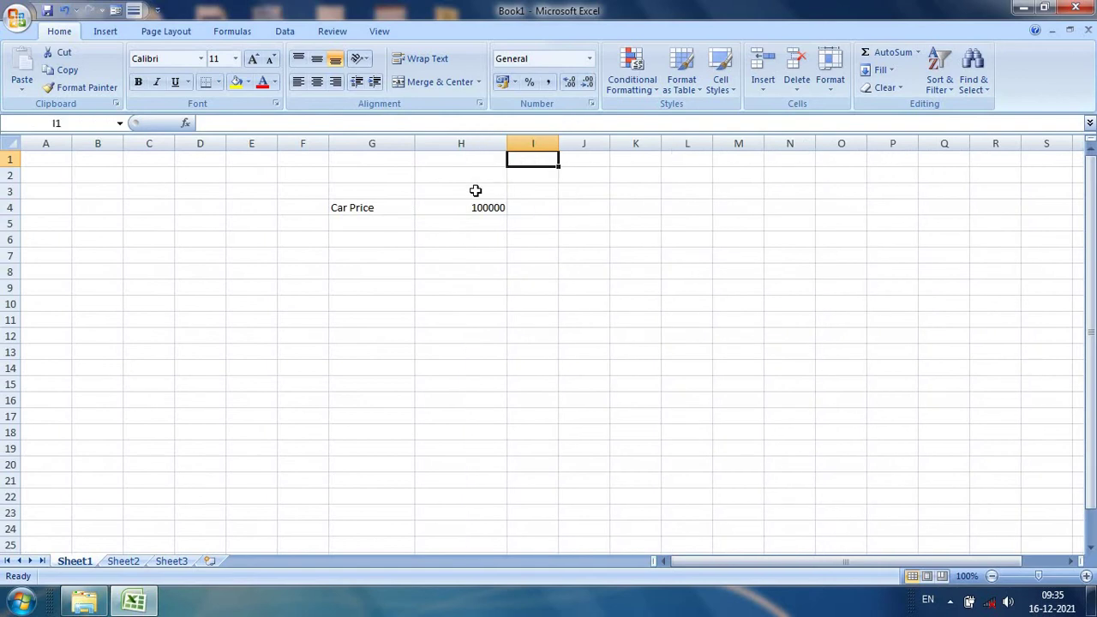
pyautogui.click(382, 220)
pyautogui.write('D')
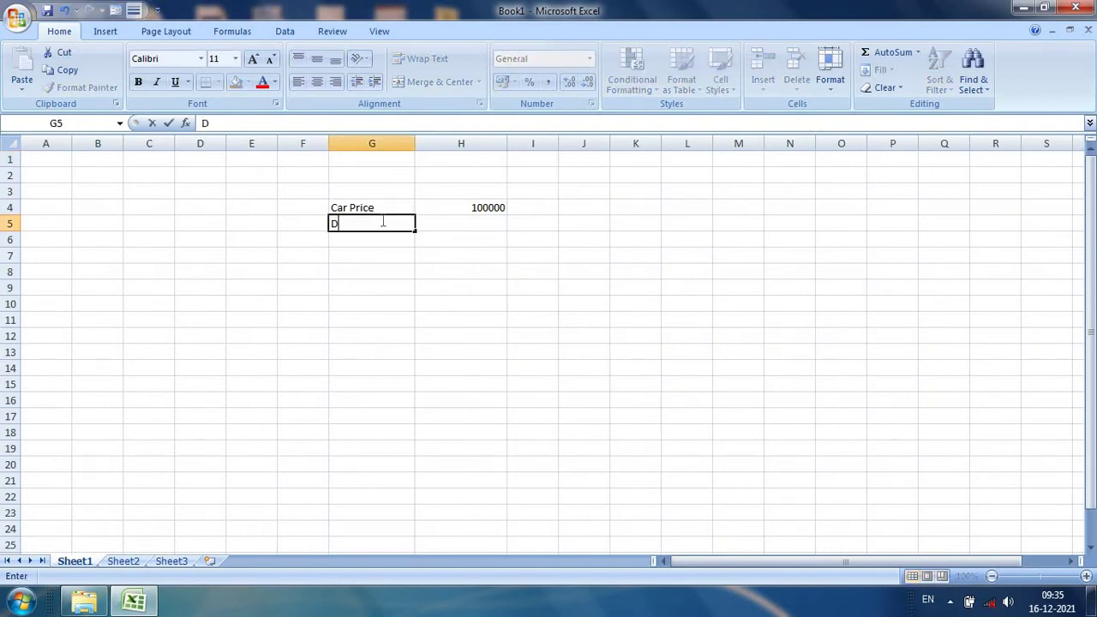
pyautogui.write('ow')
pyautogui.write('n')
pyautogui.write('payme')
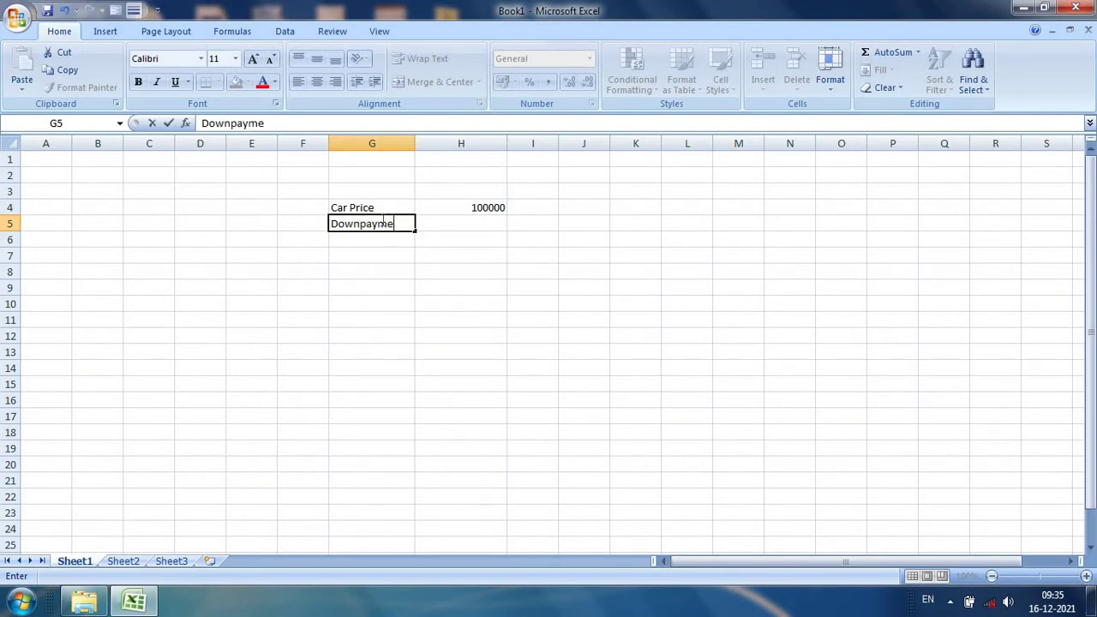
pyautogui.write('n')
pyautogui.click(495, 227)
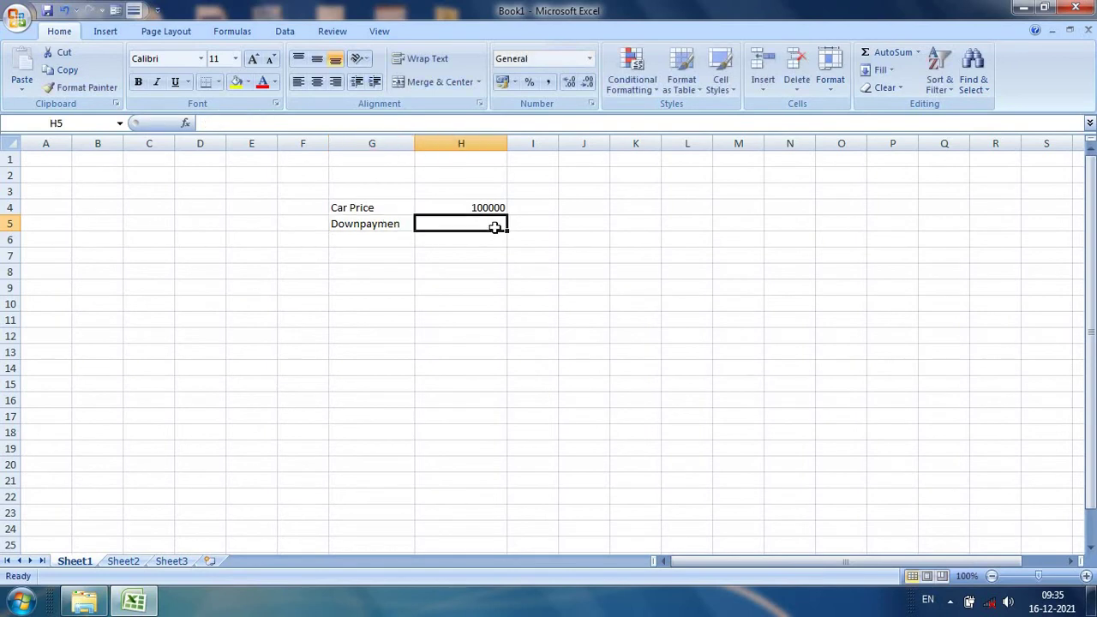
pyautogui.write('3')
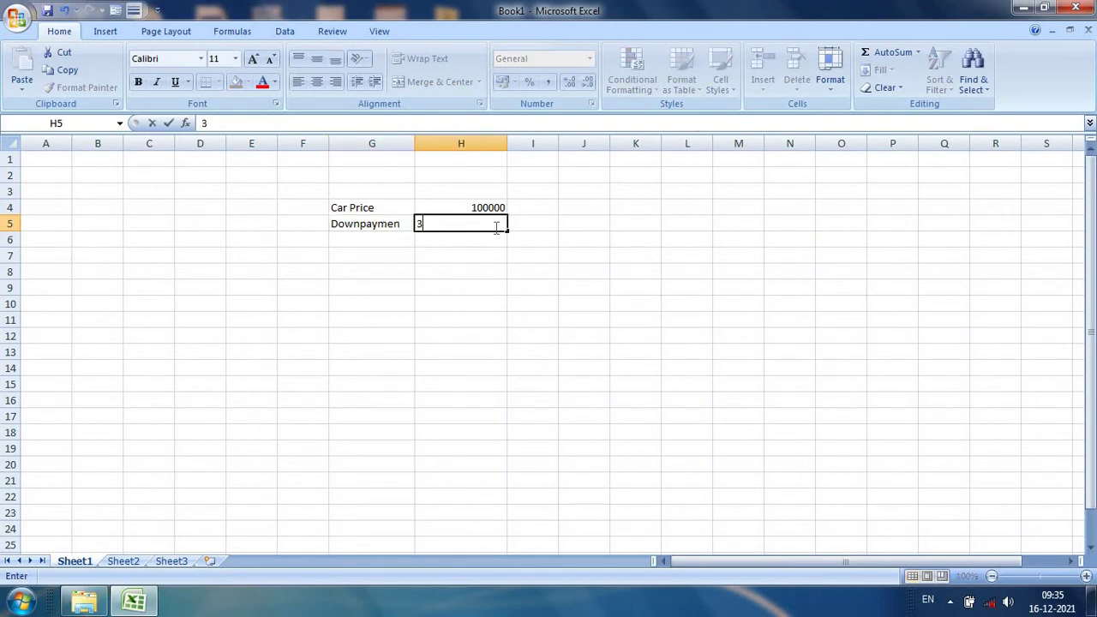
pyautogui.write('0000')
pyautogui.click(371, 240)
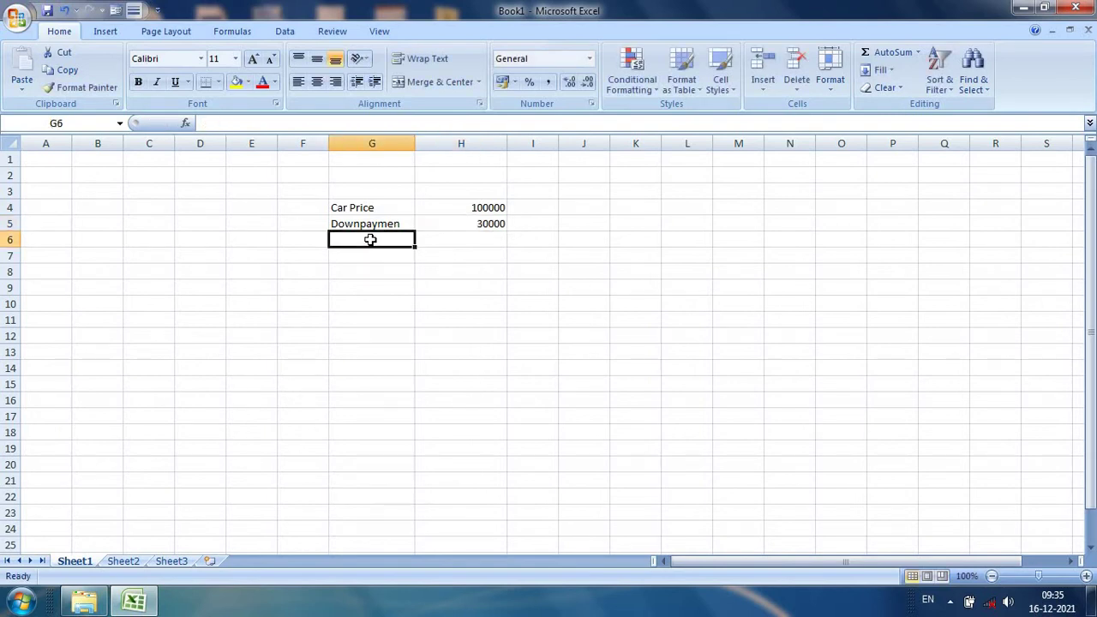
# Enter No of Year 2 and Interst Rate 4% in G6:H7
pyautogui.write('No')
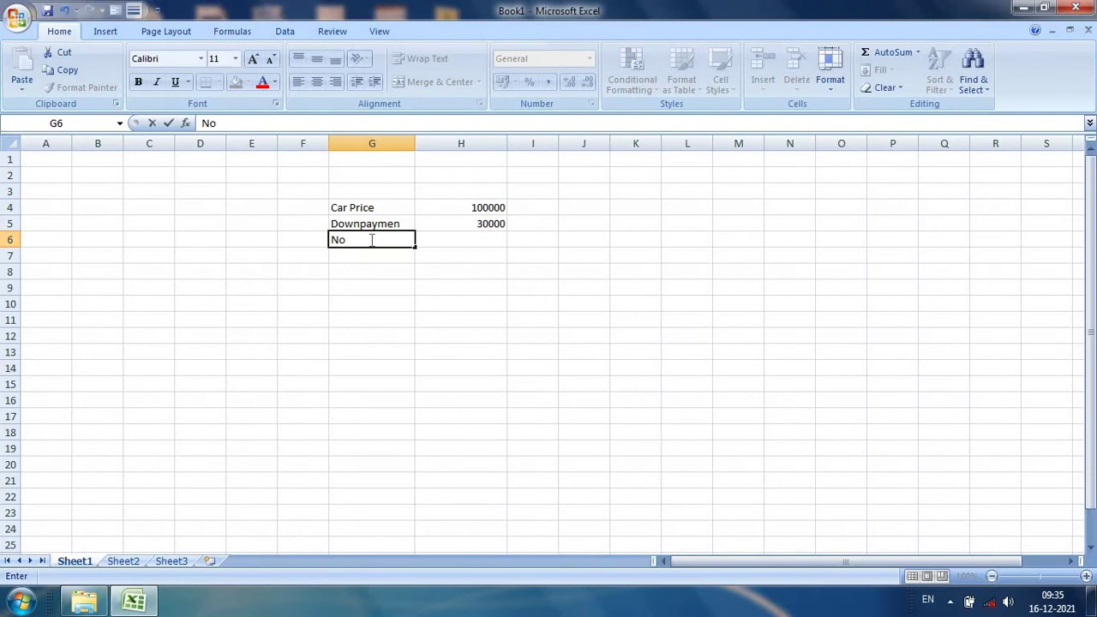
pyautogui.write(' of ')
pyautogui.write('Year')
pyautogui.click(442, 238)
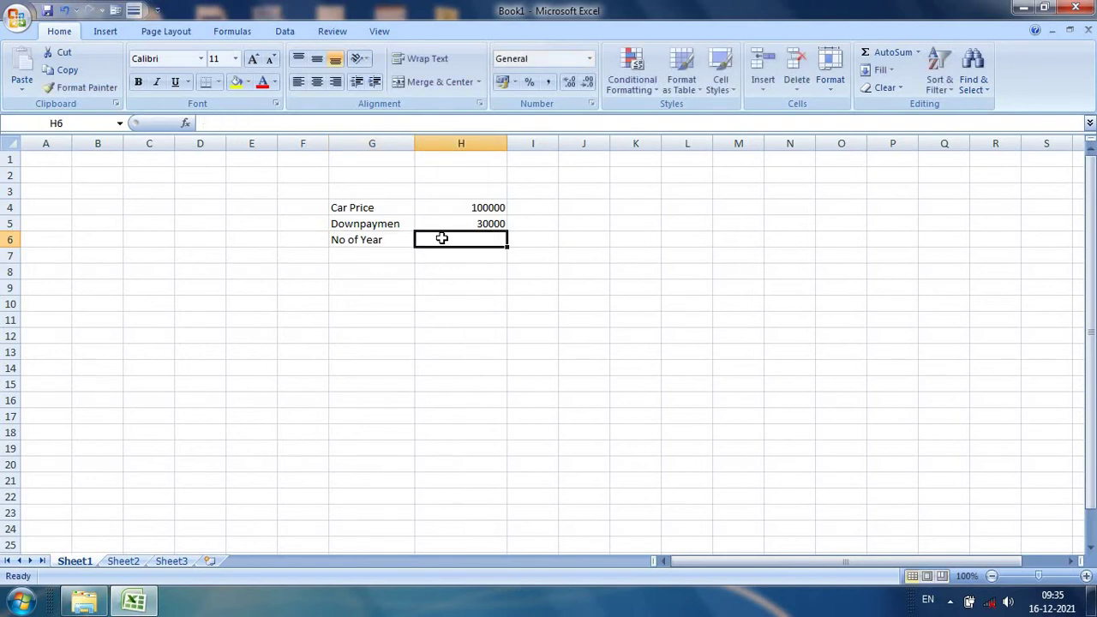
pyautogui.write('2')
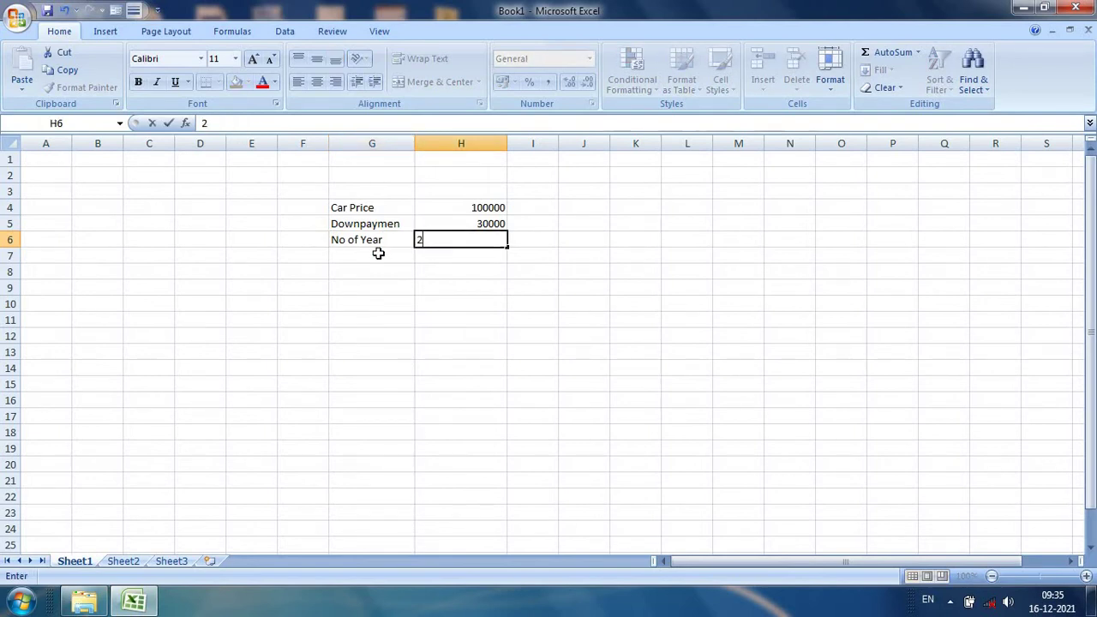
pyautogui.click(378, 253)
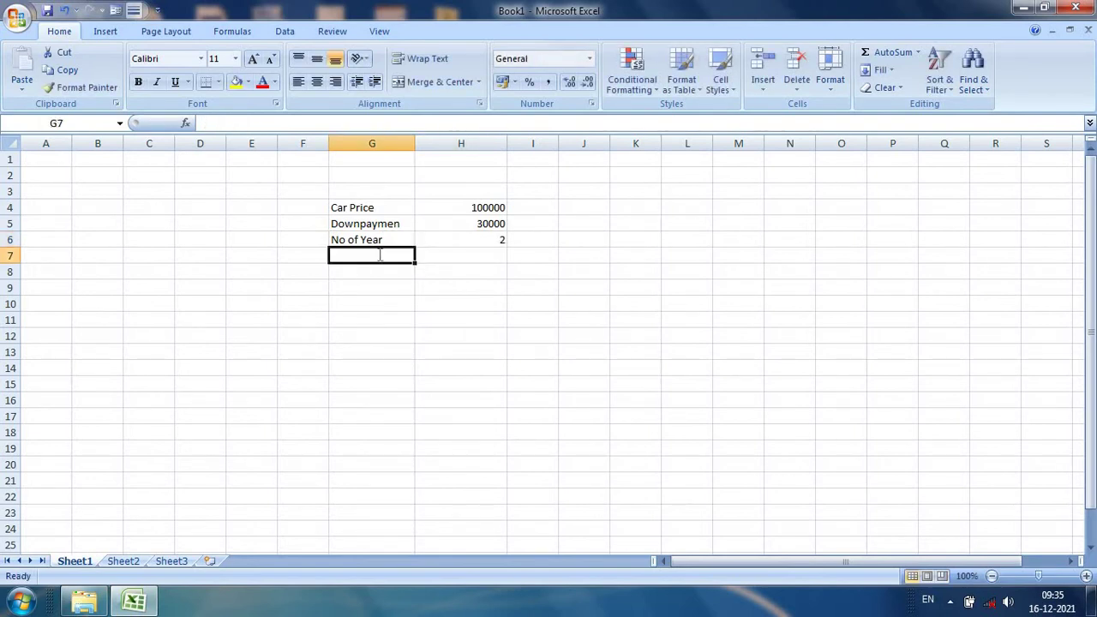
pyautogui.write('Int')
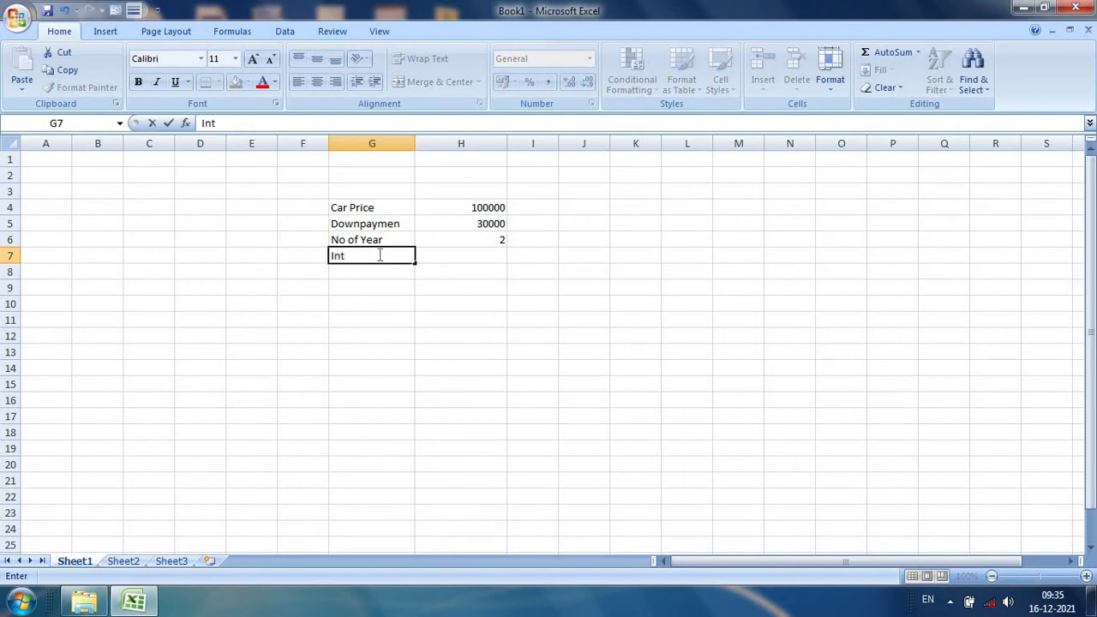
pyautogui.write('er')
pyautogui.write('st Ra')
pyautogui.write('t')
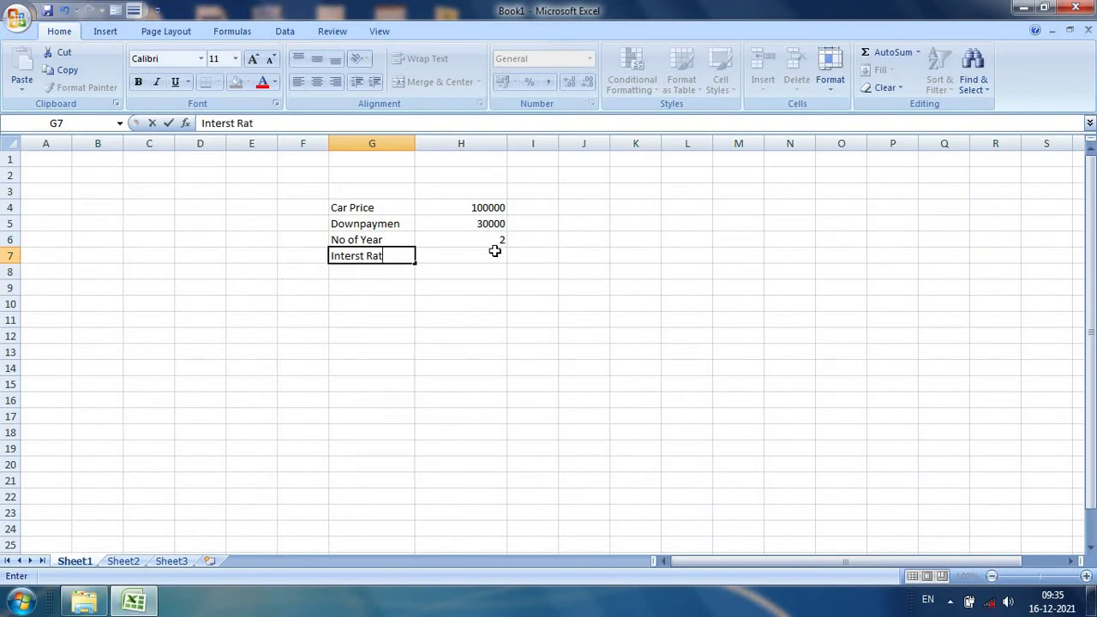
pyautogui.write('e')
pyautogui.click(492, 250)
pyautogui.write('4')
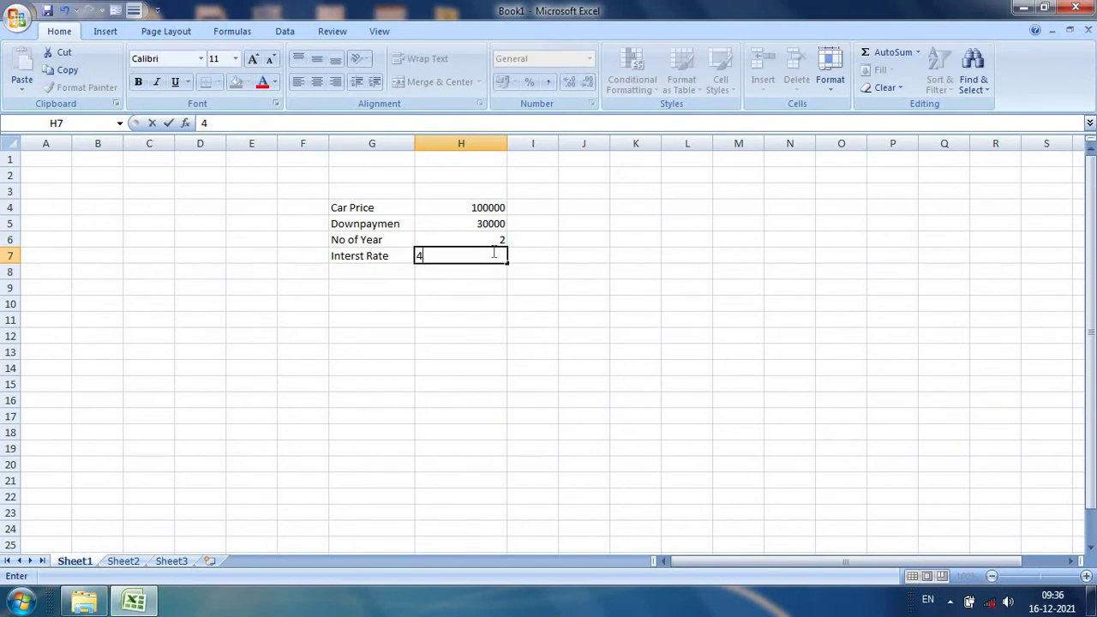
pyautogui.write('%')
pyautogui.click(448, 275)
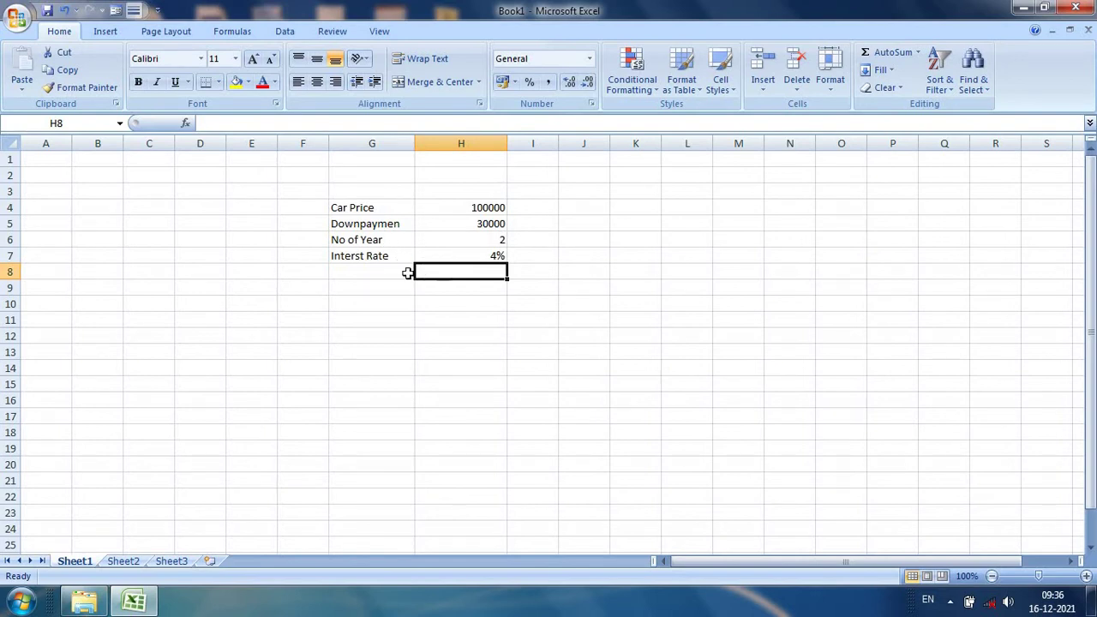
# Type the label EmI in G8, leaving H8 ready for the instalment
pyautogui.click(381, 268)
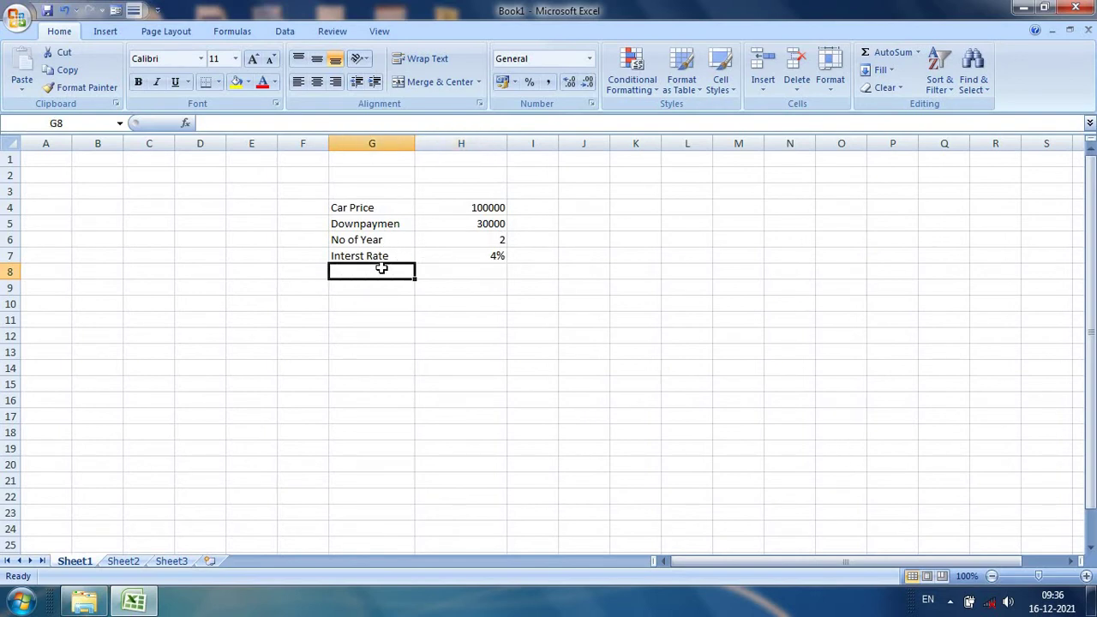
pyautogui.write('E')
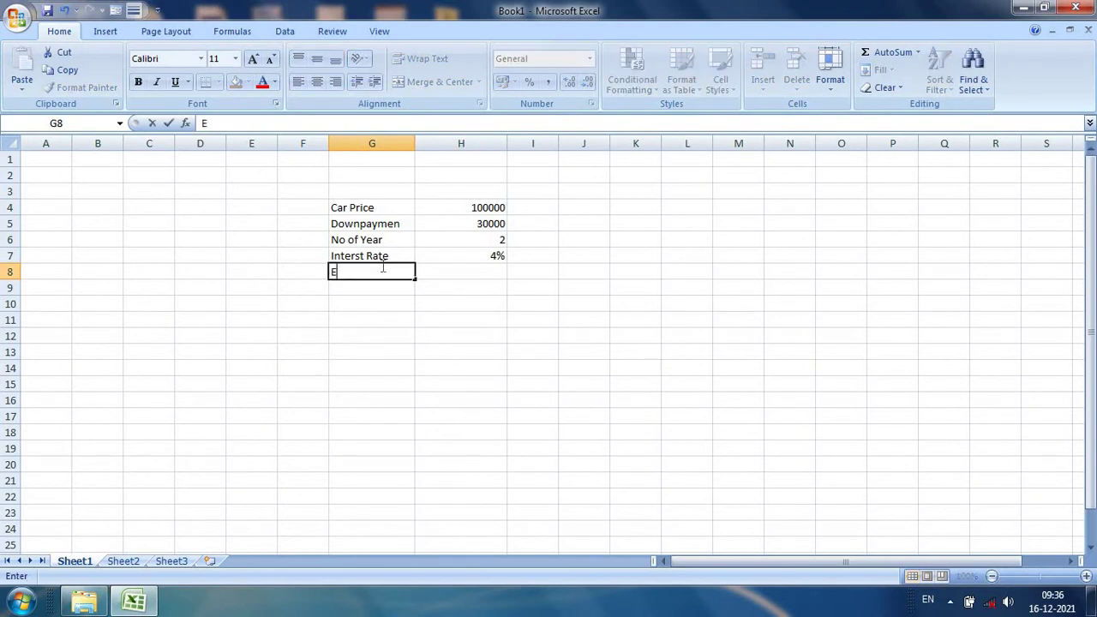
pyautogui.write('m')
pyautogui.write('I')
pyautogui.click(467, 270)
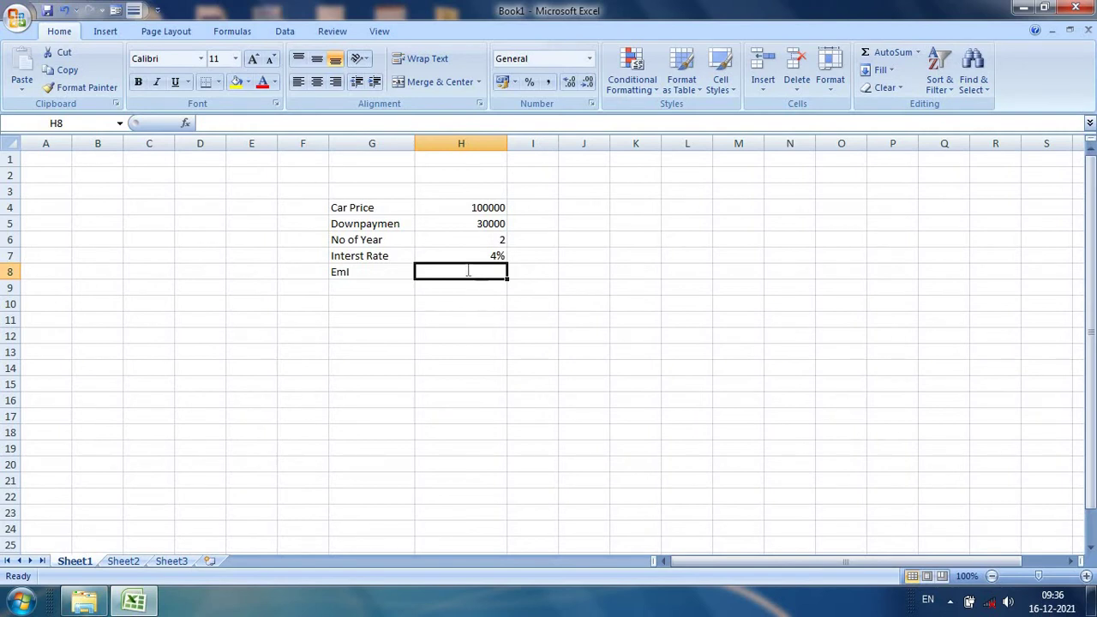
# Enter =PMT(H7/12,H6*12,H4-H5) in H8, returning an EMI of -3,039.74
pyautogui.write('=p')
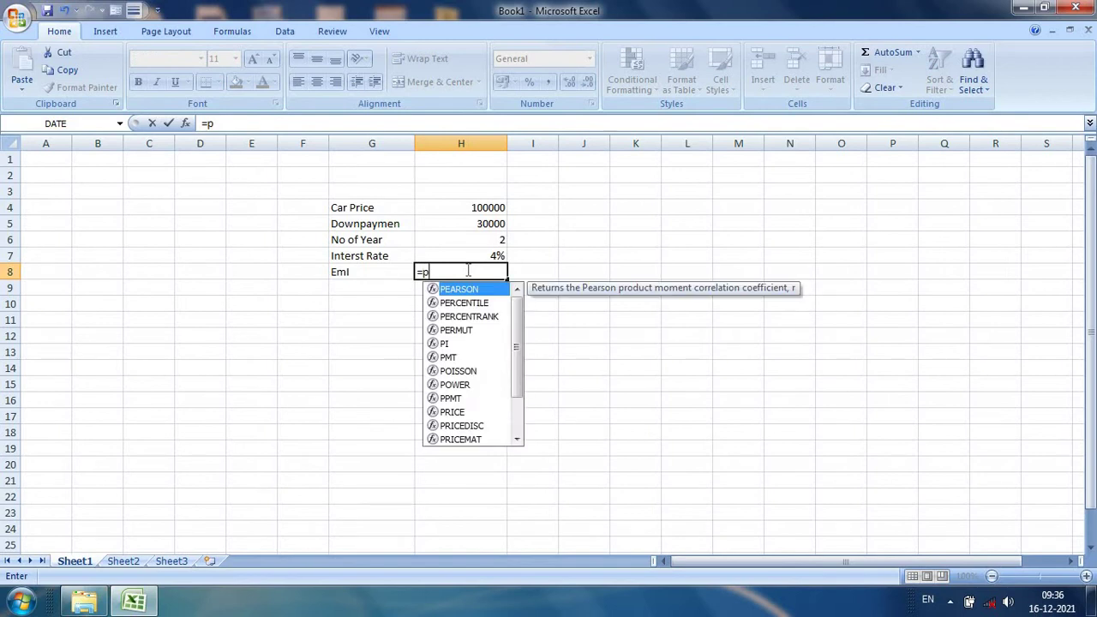
pyautogui.write('mt')
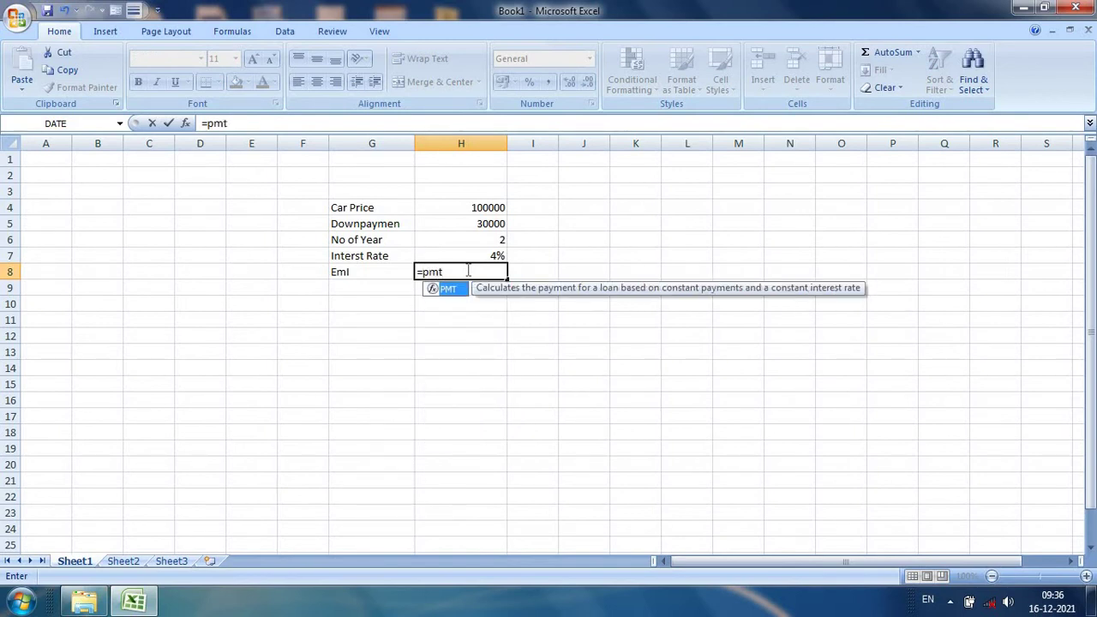
pyautogui.write('(')
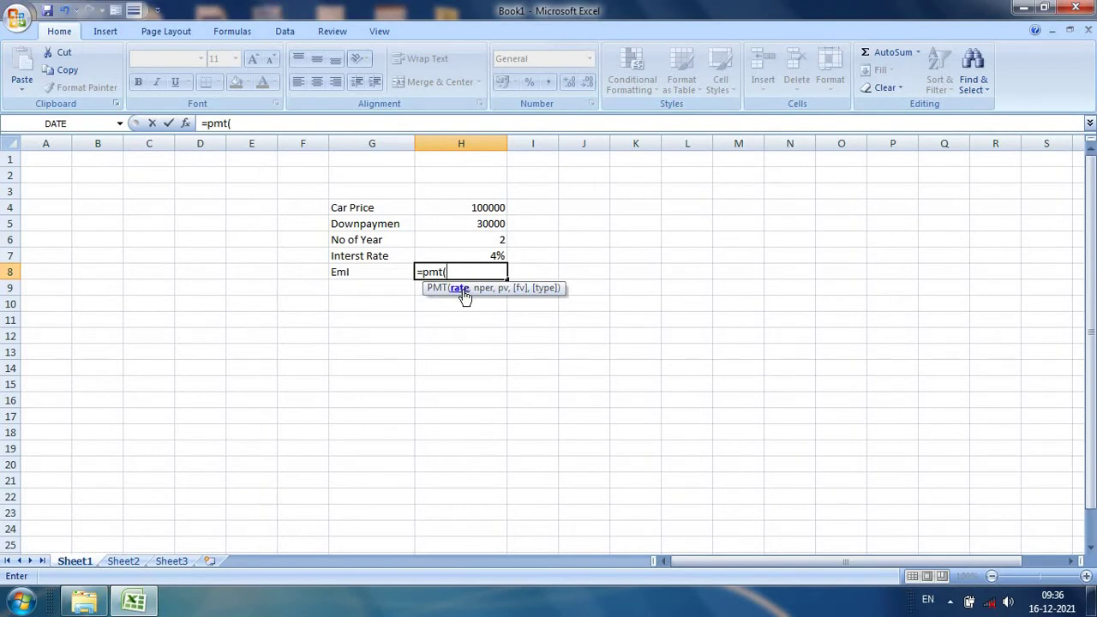
pyautogui.click(476, 254)
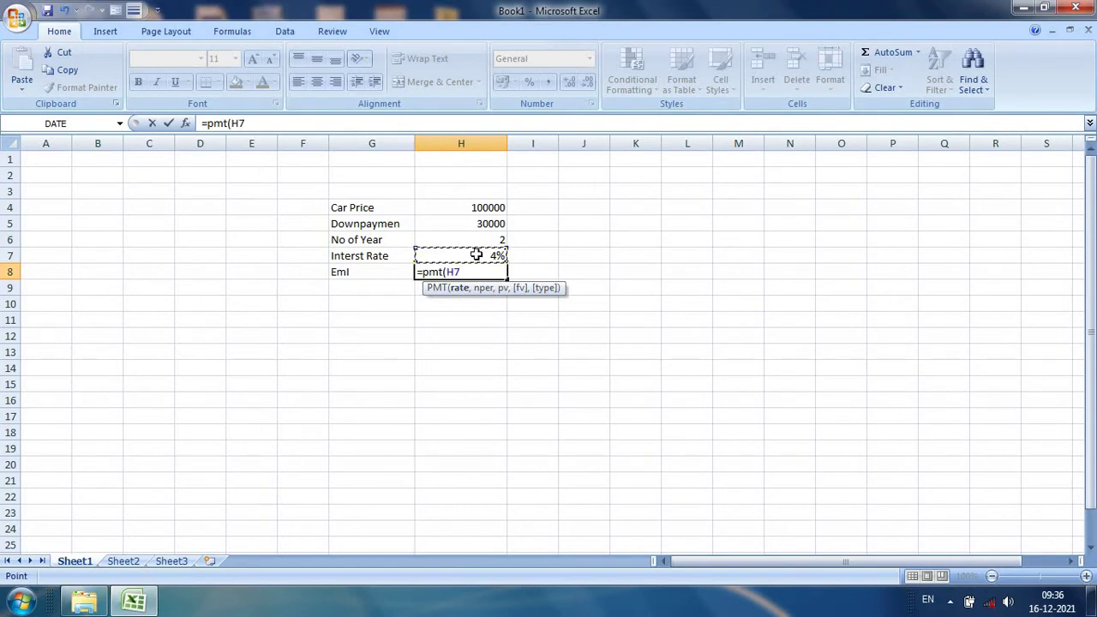
pyautogui.write('/1')
pyautogui.write('2,')
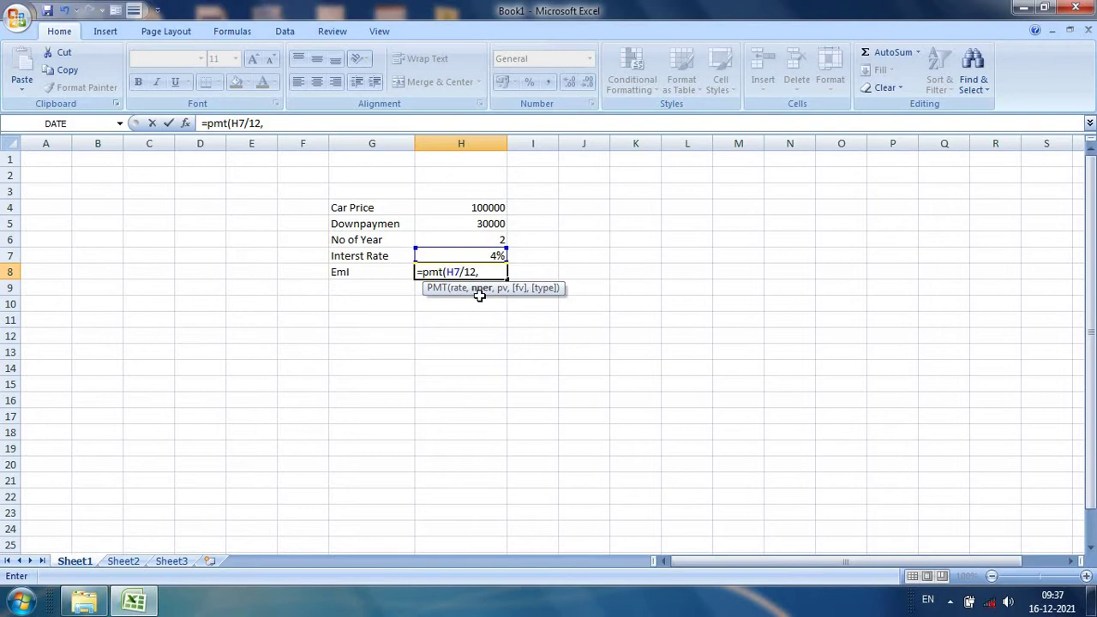
pyautogui.click(456, 240)
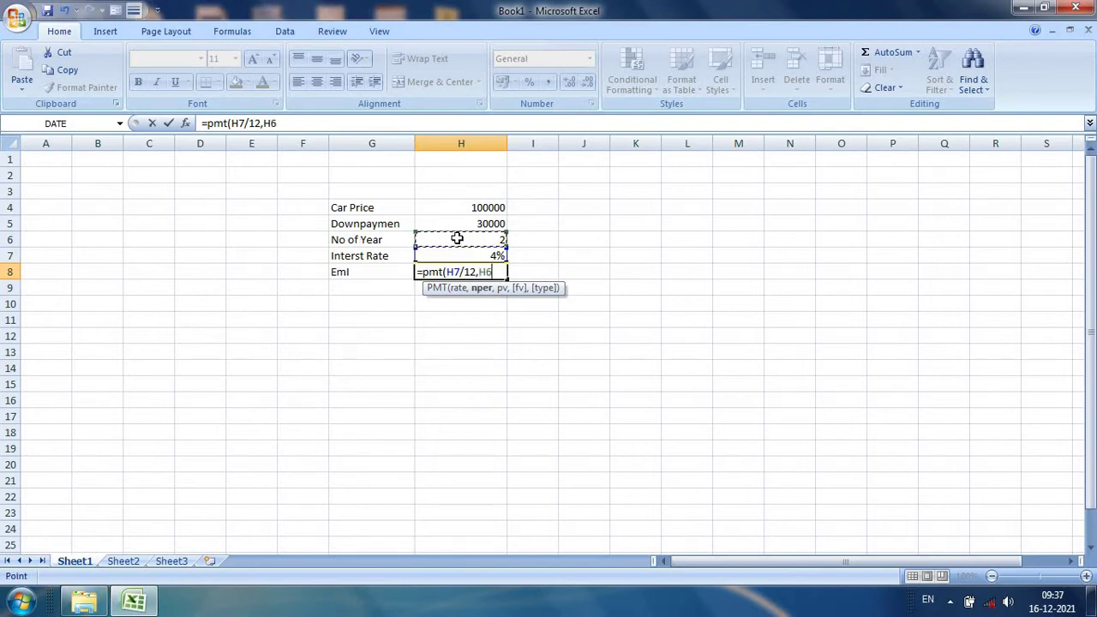
pyautogui.write('*')
pyautogui.write('12')
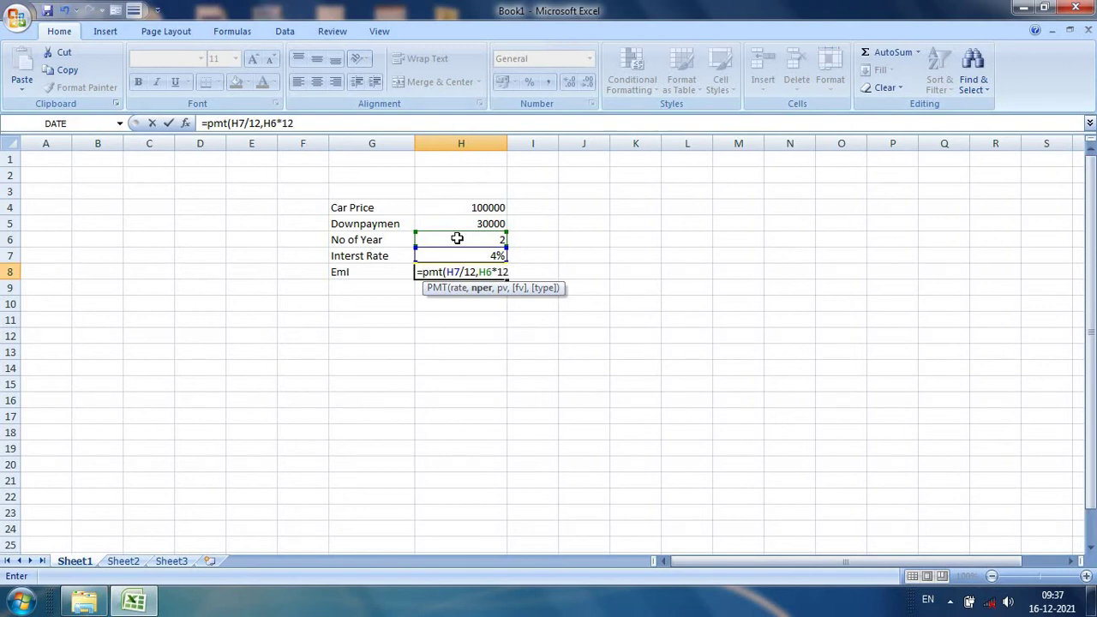
pyautogui.write(',')
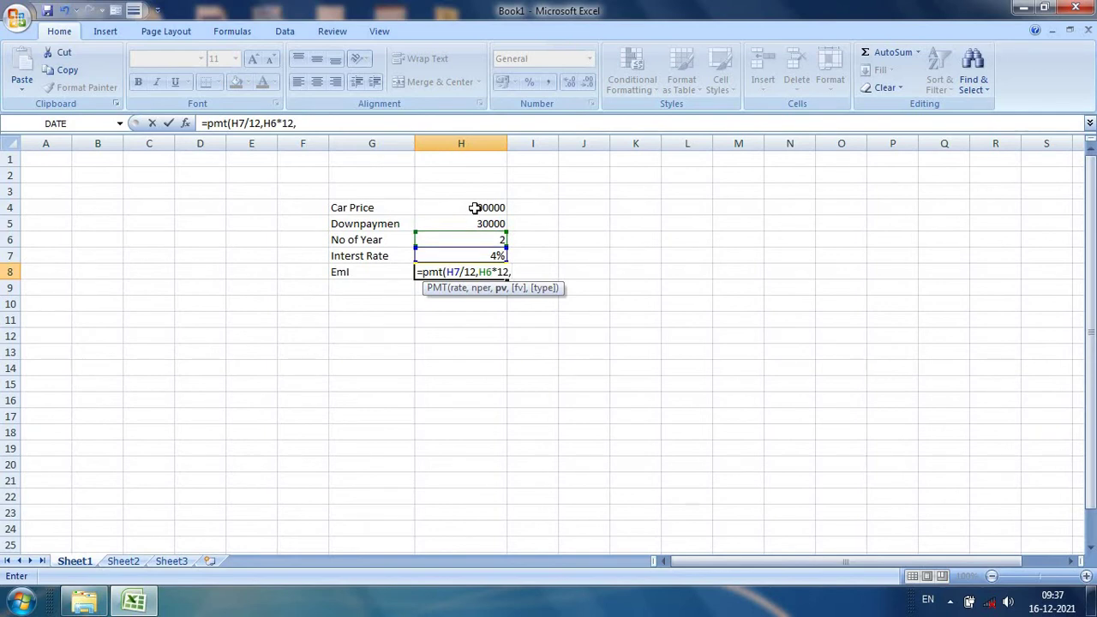
pyautogui.click(474, 208)
pyautogui.write('-')
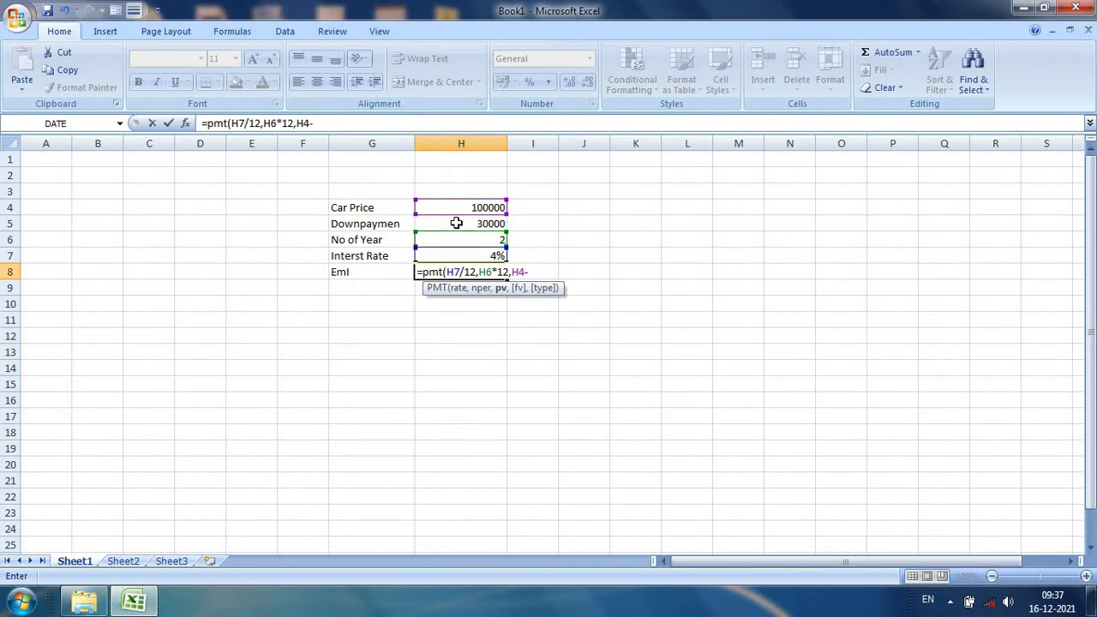
pyautogui.click(456, 223)
pyautogui.write(')')
pyautogui.press('Return')
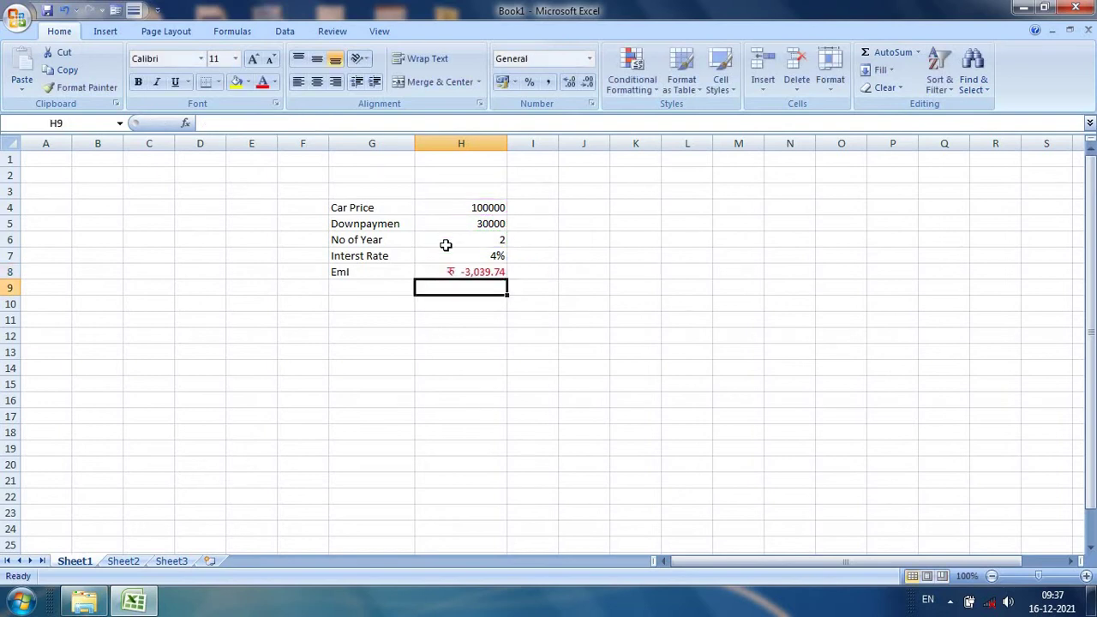
# Apply Comma Style to H8 so the EMI reads -3,039.74
pyautogui.click(465, 272)
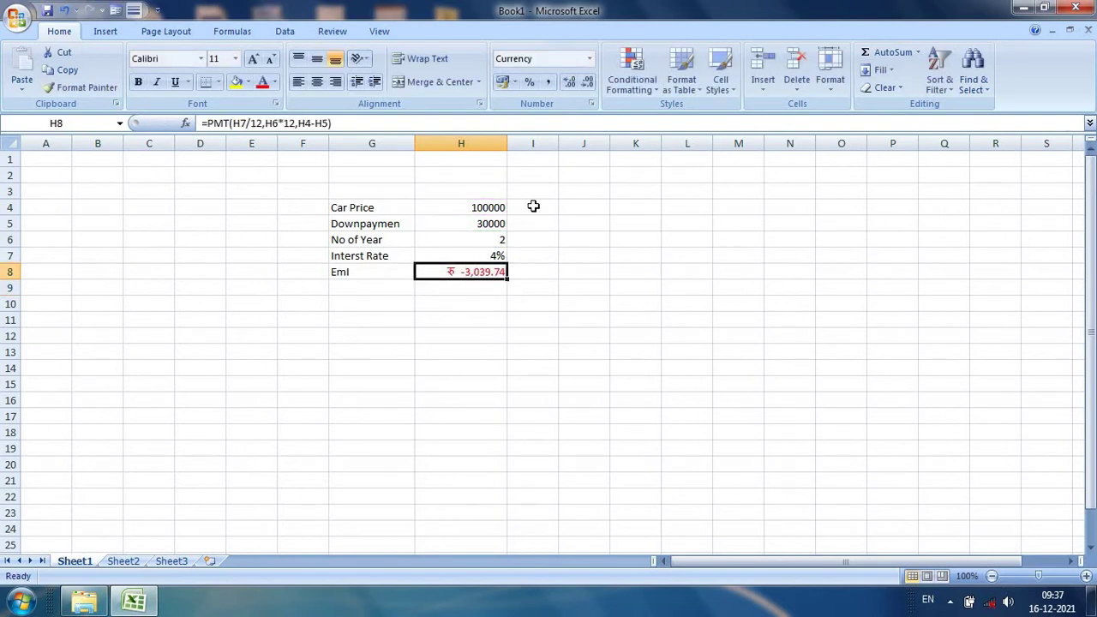
pyautogui.click(549, 83)
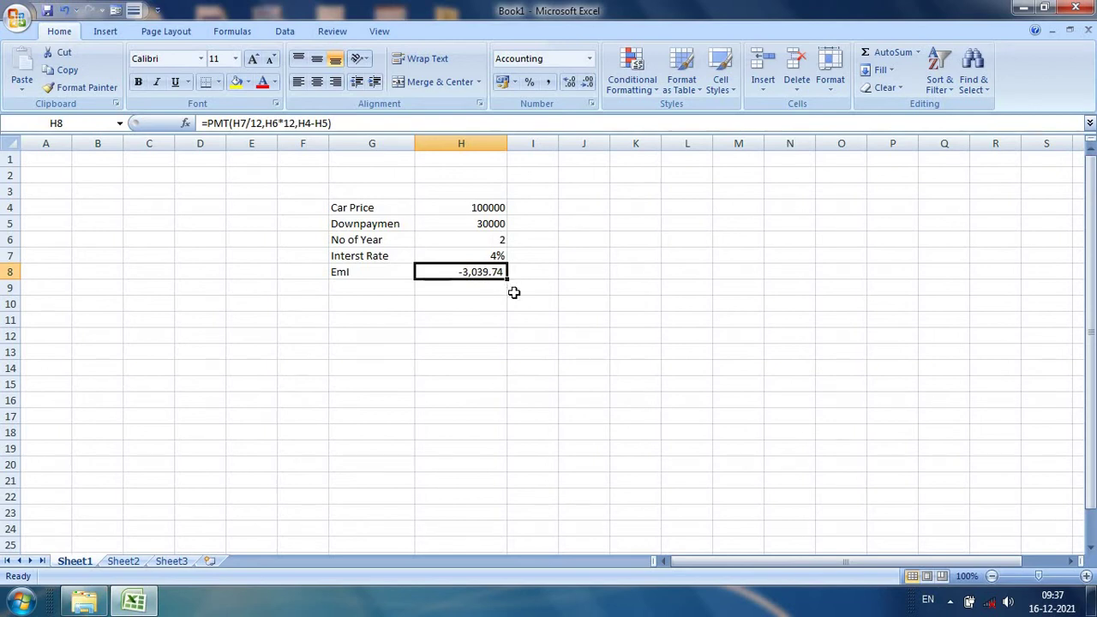
pyautogui.click(554, 317)
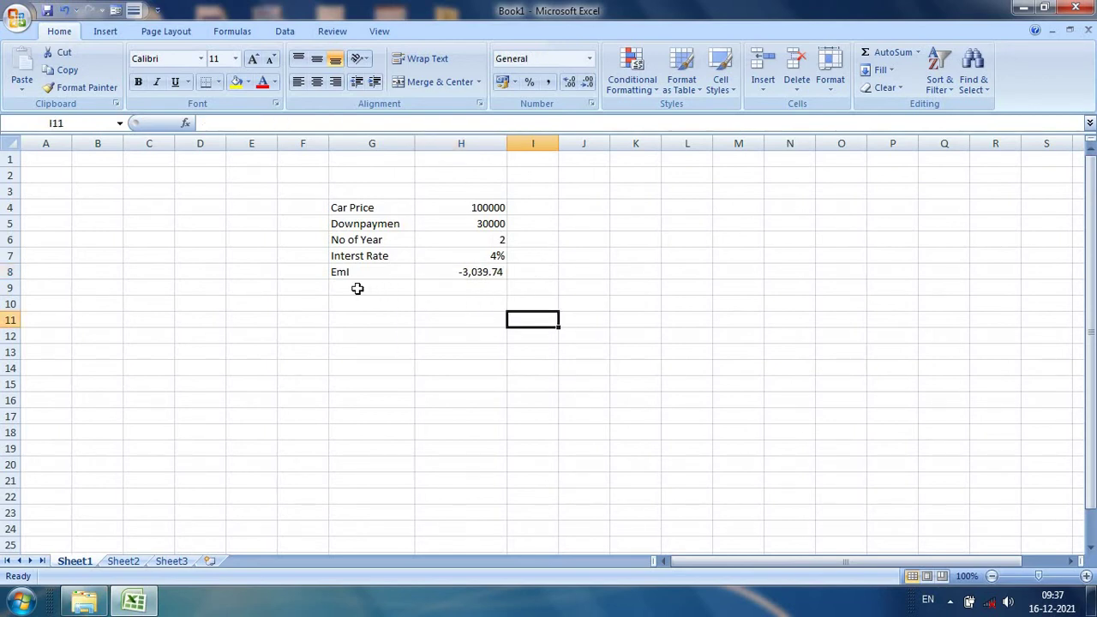
pyautogui.click(551, 208)
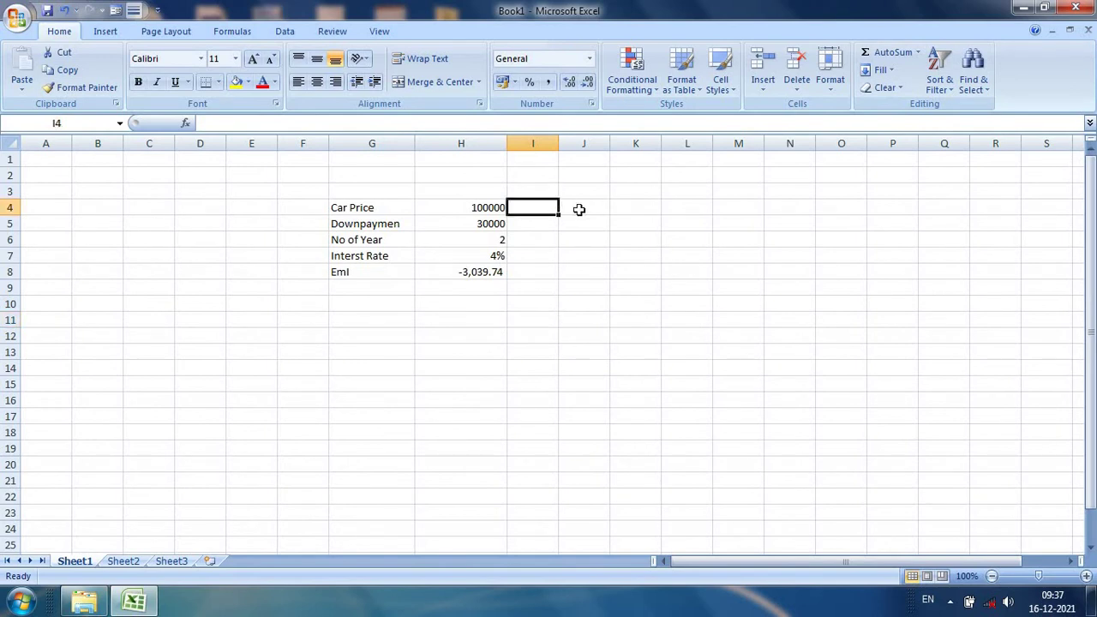
# Type the headings Month, IPMT and PPMT in I3, J3 and K3
pyautogui.click(548, 191)
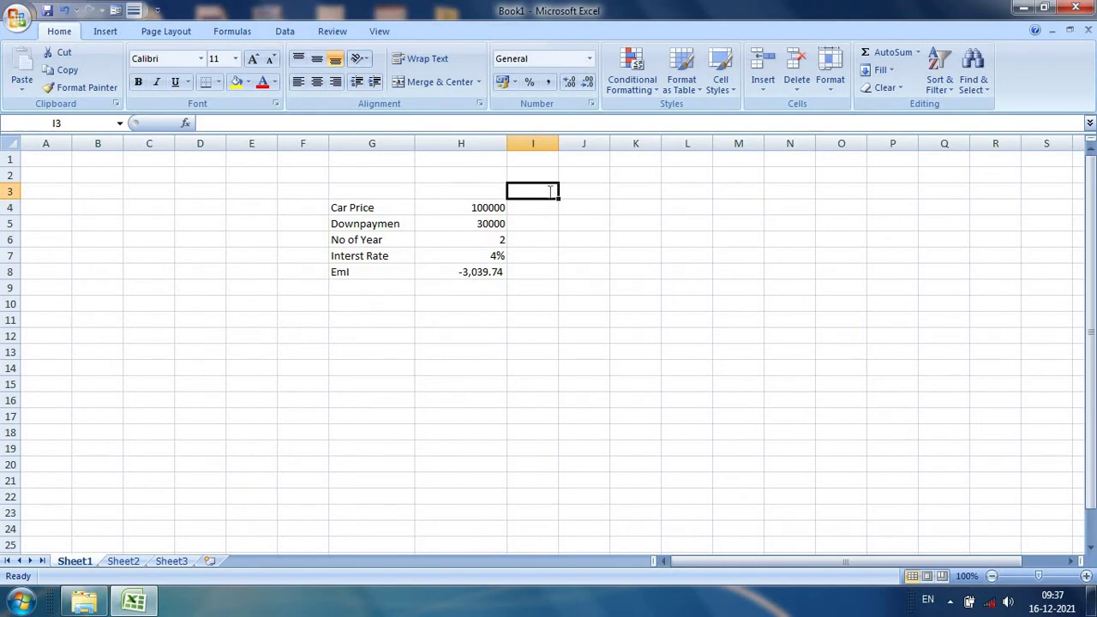
pyautogui.write('Mont')
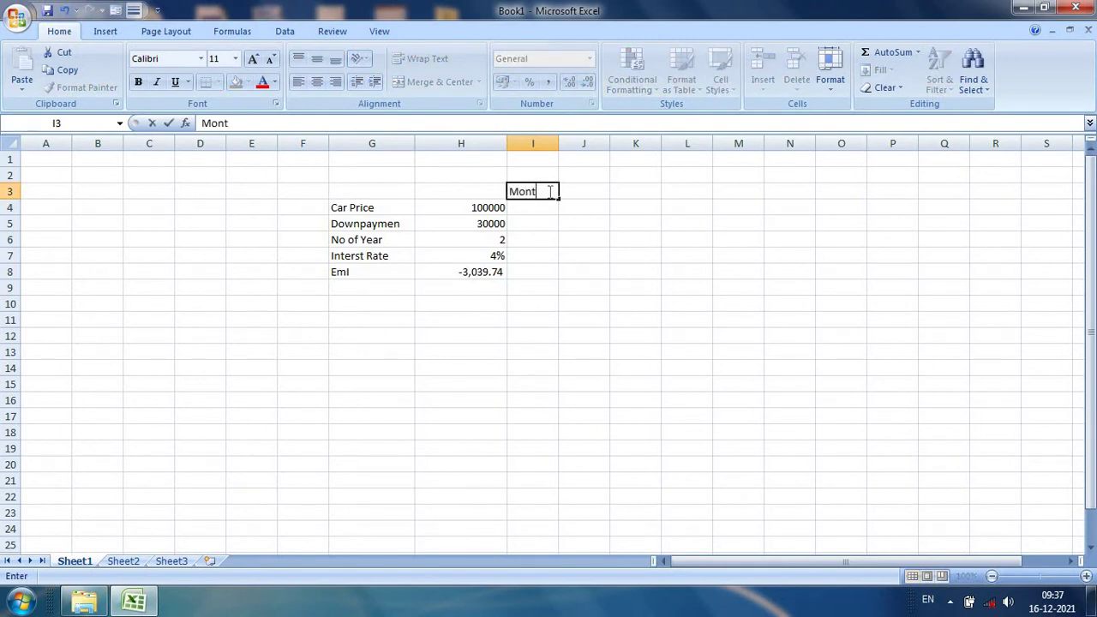
pyautogui.write('h')
pyautogui.click(576, 191)
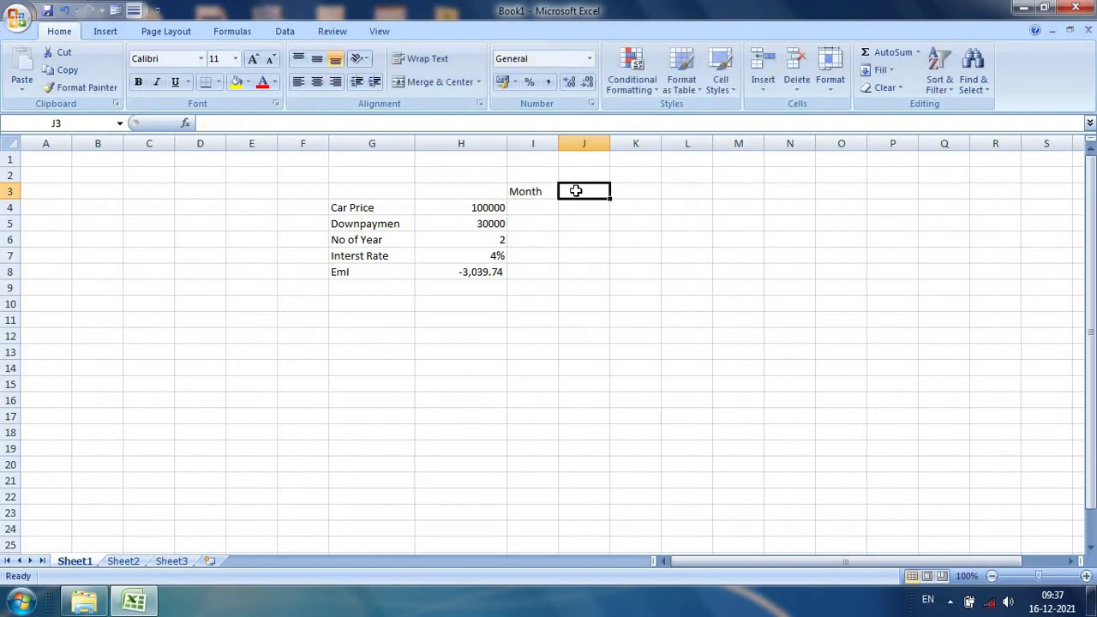
pyautogui.write('I')
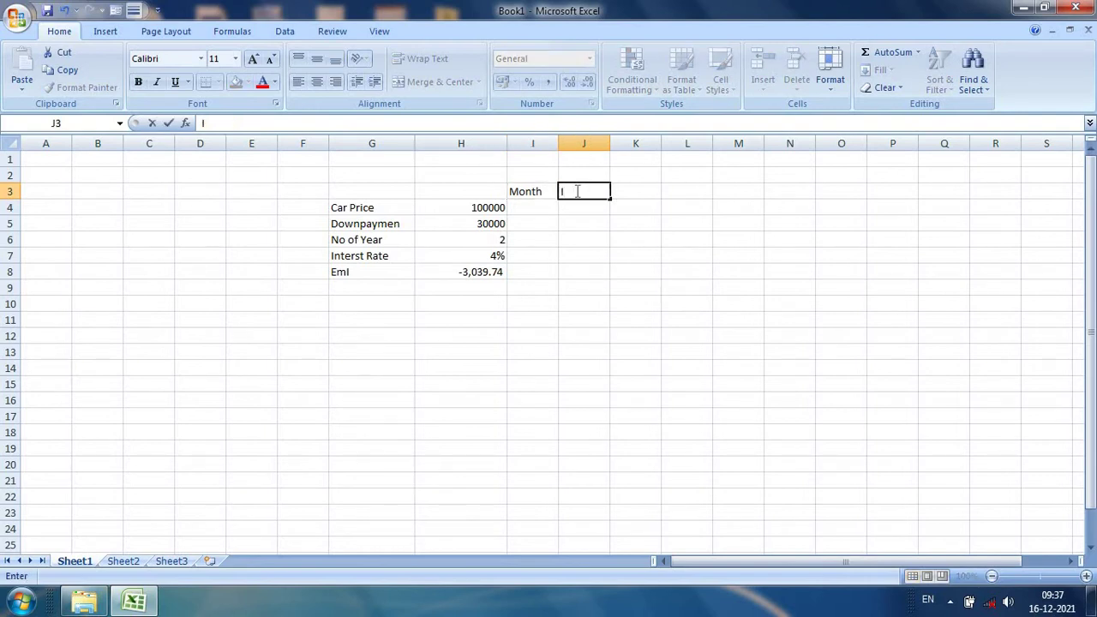
pyautogui.write('PM')
pyautogui.write('T')
pyautogui.click(632, 192)
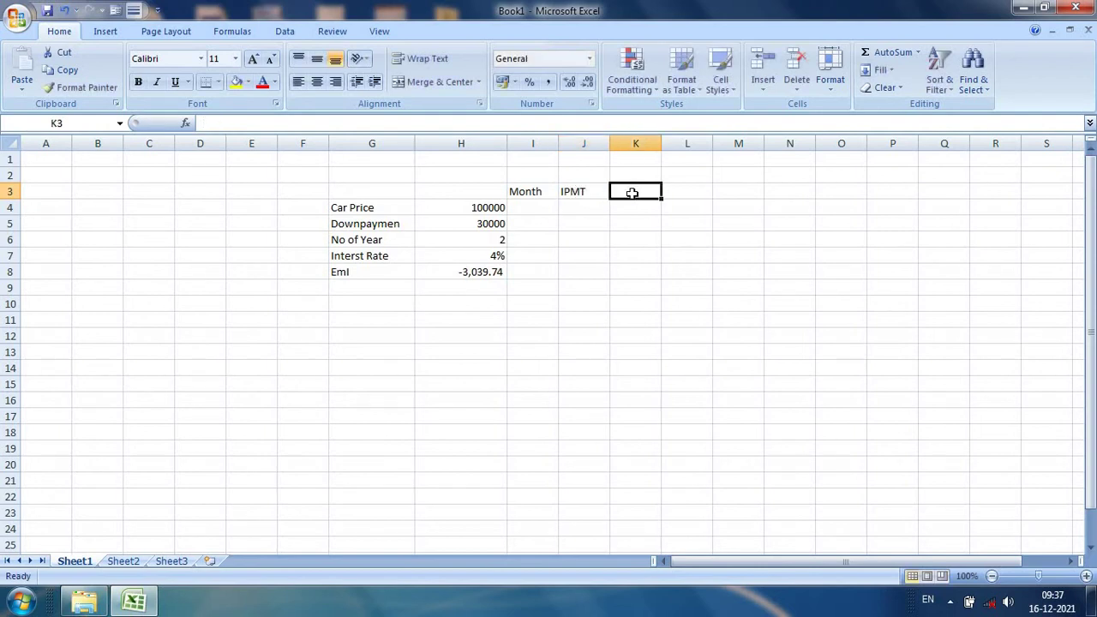
pyautogui.write('PP')
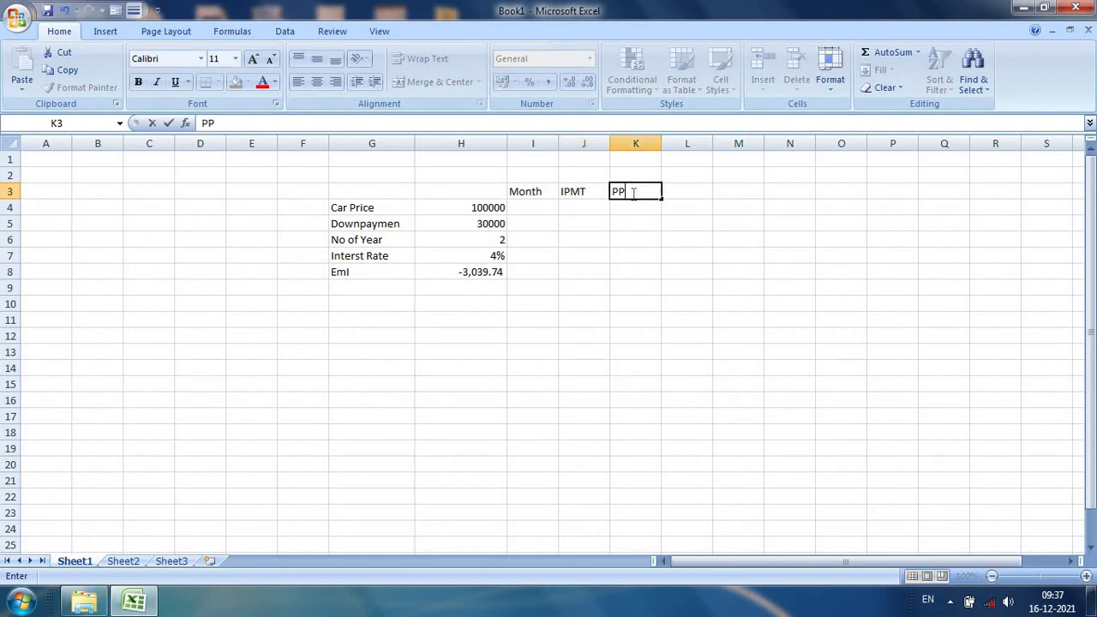
pyautogui.write('MT')
pyautogui.click(558, 236)
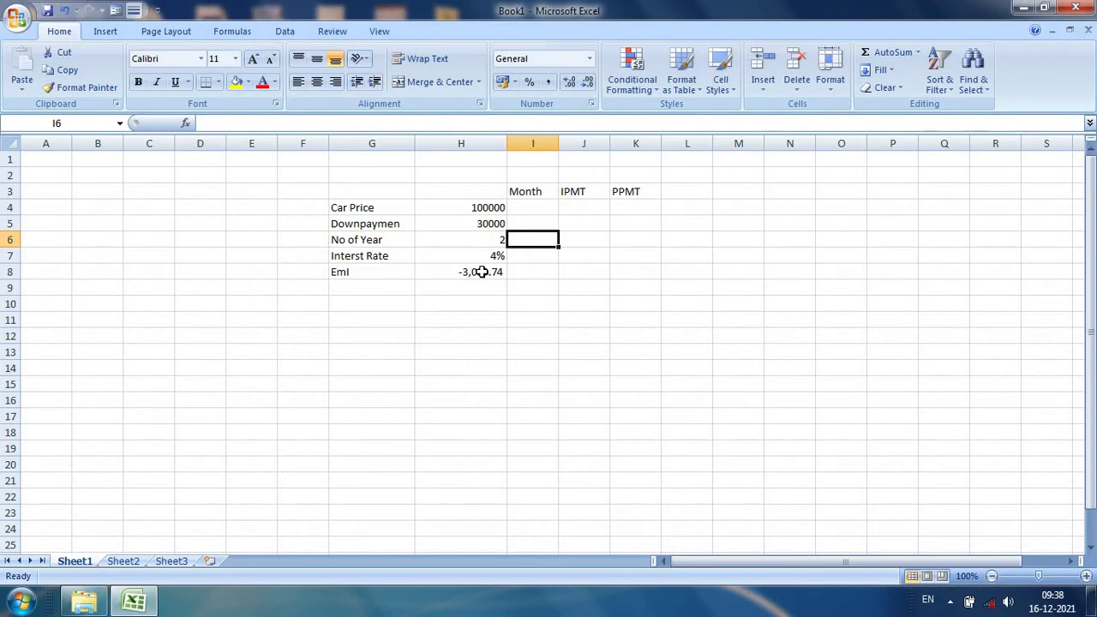
# Review the EMI formula in H8 and select I4 to begin the month numbers
pyautogui.click(483, 272)
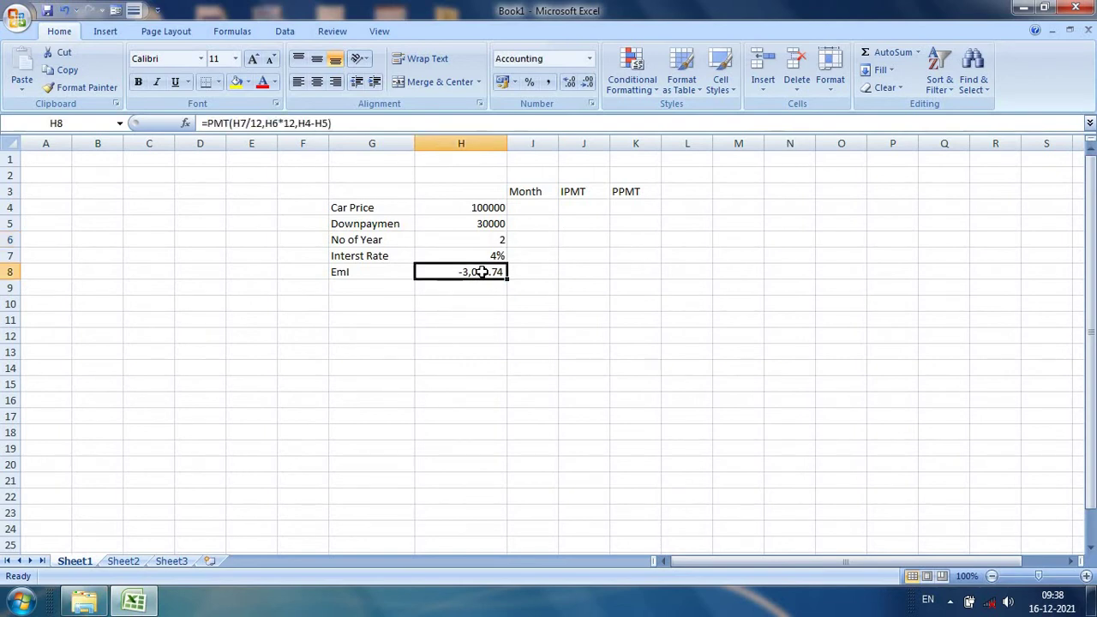
pyautogui.click(579, 206)
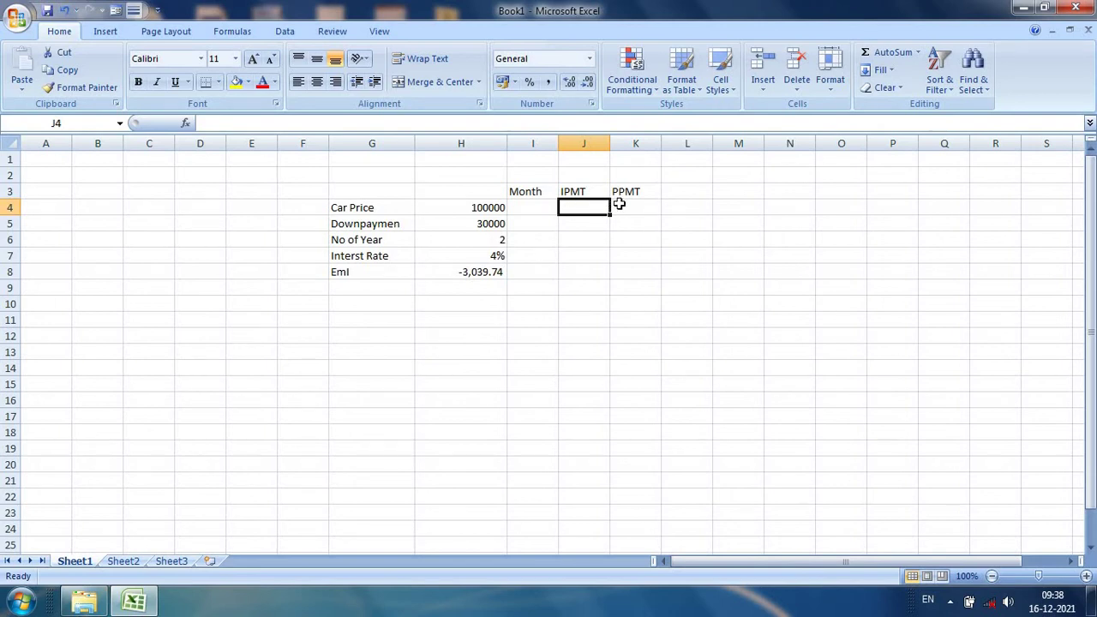
pyautogui.click(619, 204)
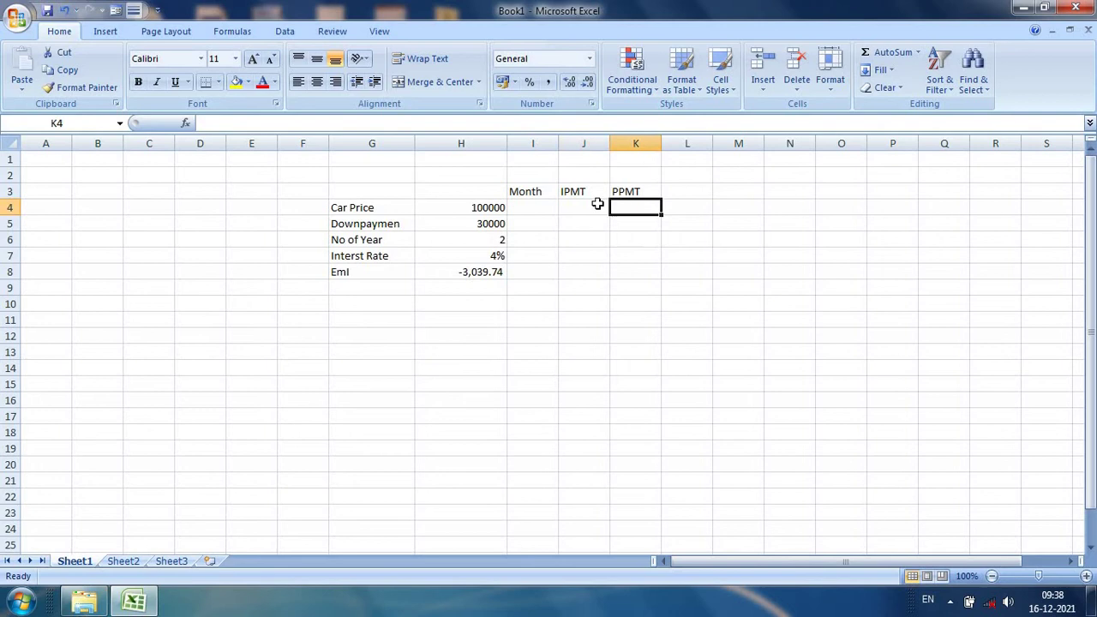
pyautogui.click(545, 206)
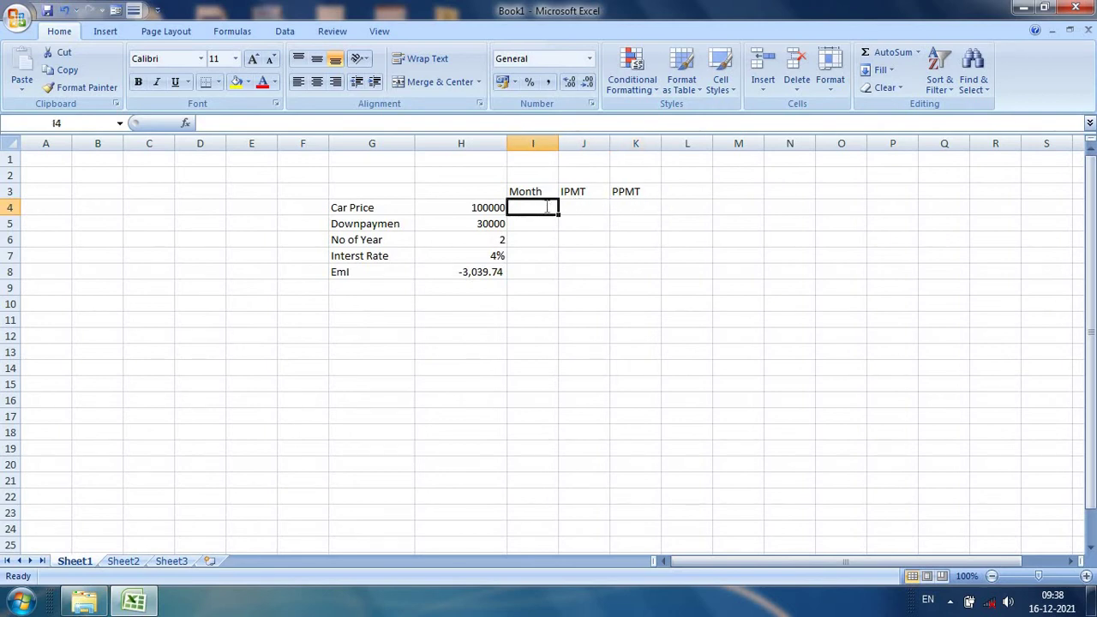
# Enter 1 in I4 and fill the Month column downward as a counting series
pyautogui.write('1')
pyautogui.press('Return')
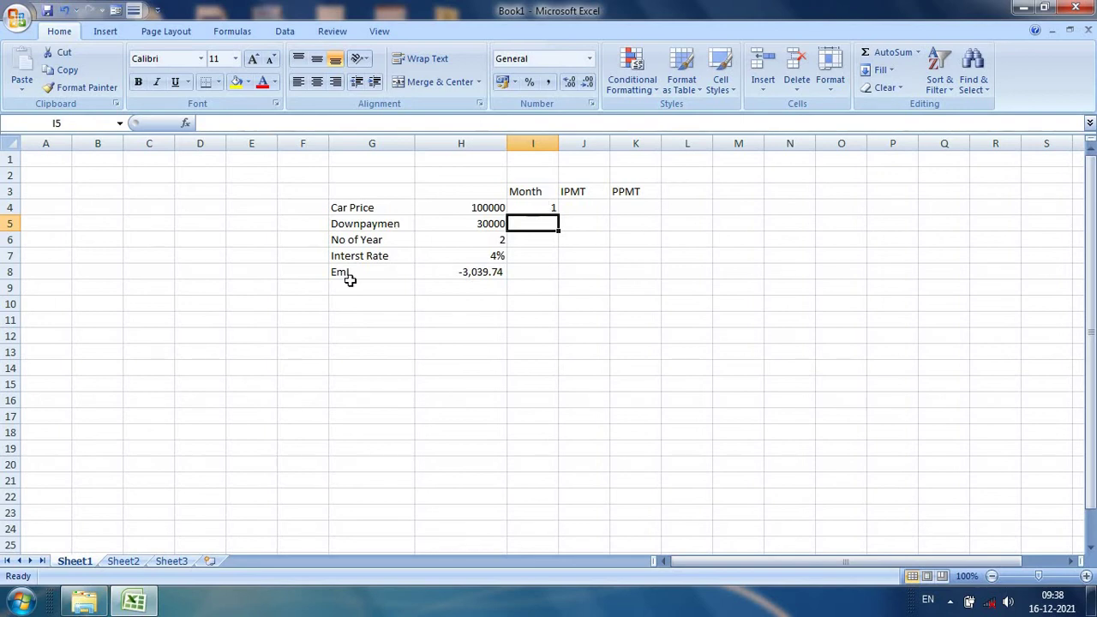
pyautogui.click(528, 210)
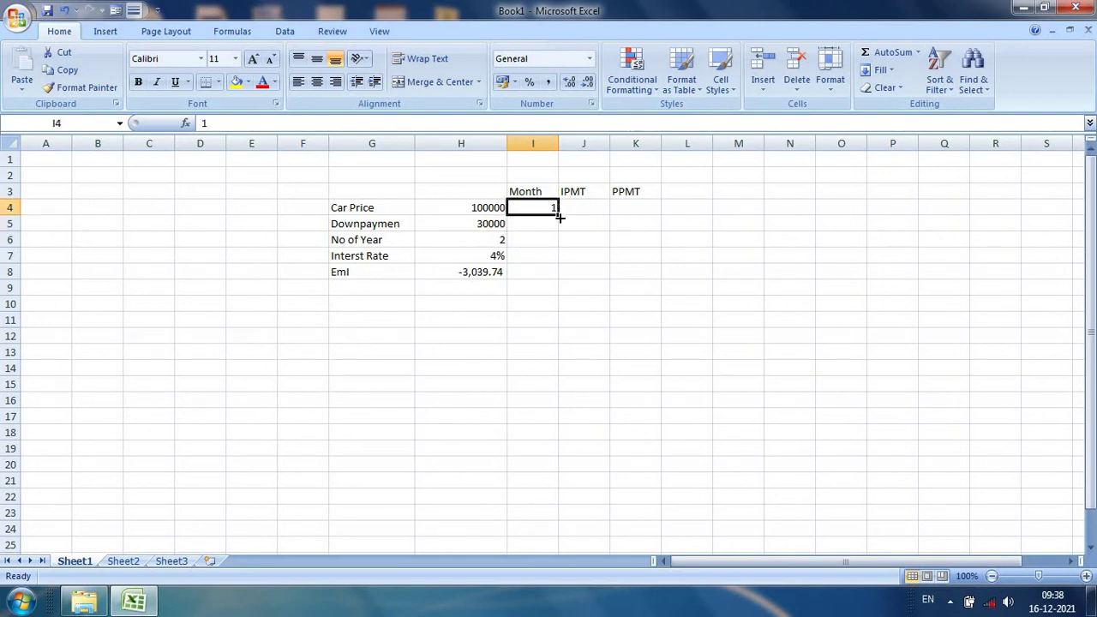
pyautogui.moveTo(558, 213)
pyautogui.mouseDown()
pyautogui.moveTo(551, 435)
pyautogui.moveTo(571, 462)
pyautogui.moveTo(566, 446)
pyautogui.mouseUp()
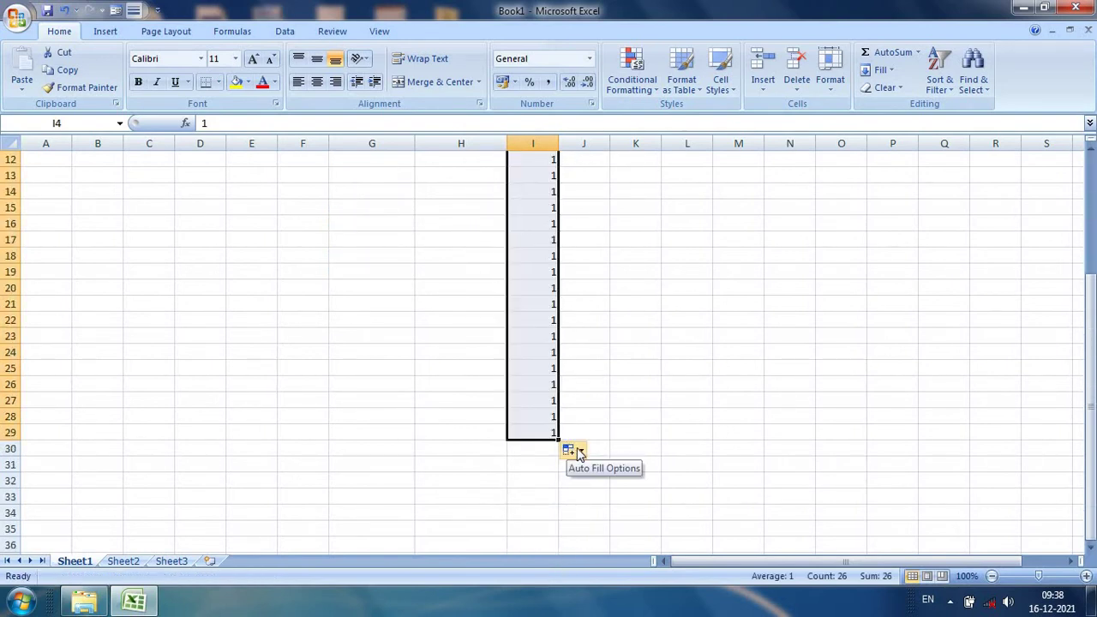
pyautogui.click(582, 451)
pyautogui.click(610, 488)
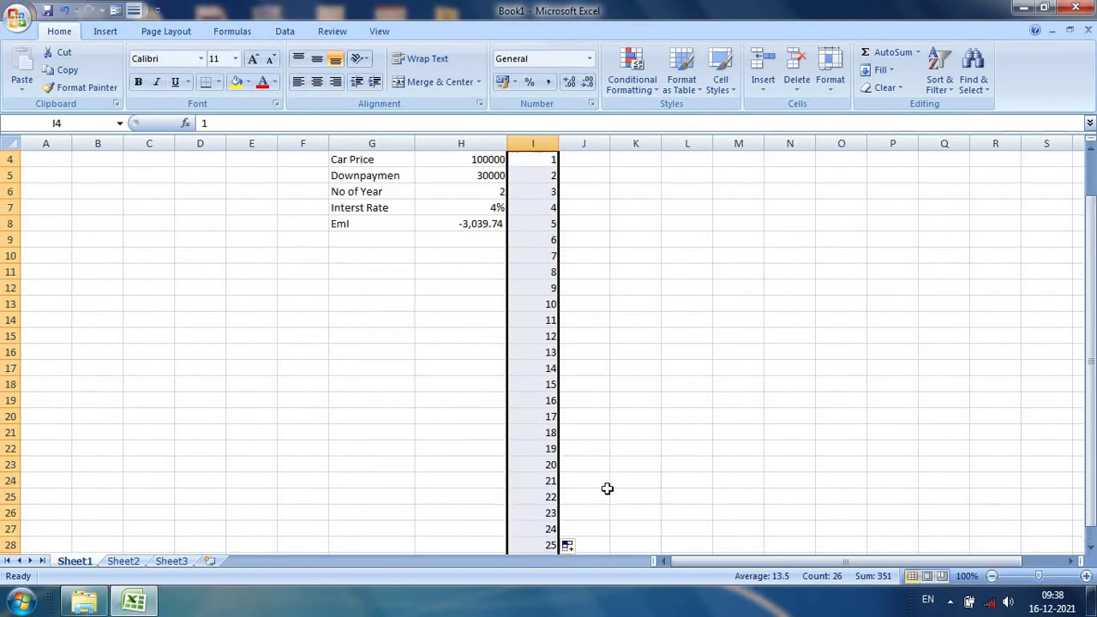
pyautogui.moveTo(1090, 327); pyautogui.dragTo(1090, 336)
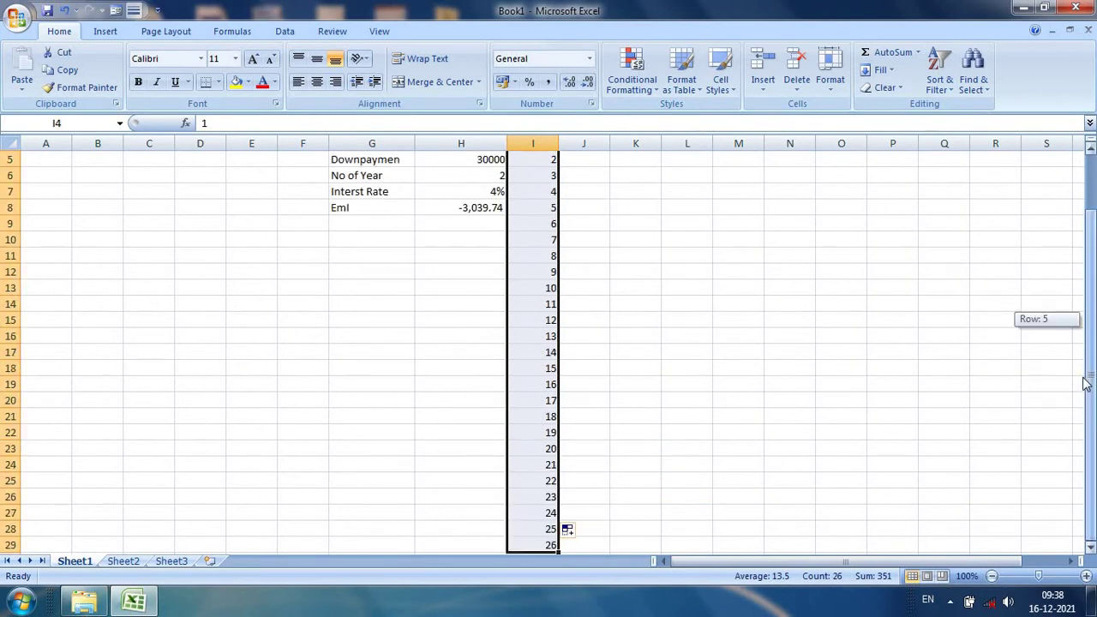
# Delete the surplus month numbers in rows 28–29 and widen the IPMT column J
pyautogui.click(544, 526)
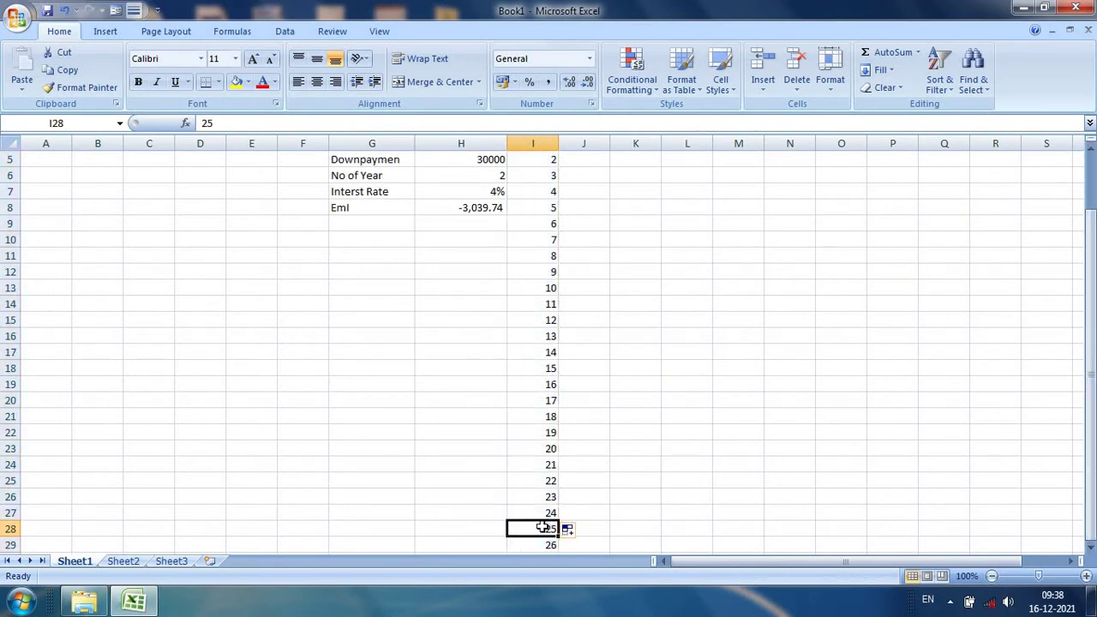
pyautogui.doubleClick(543, 529)
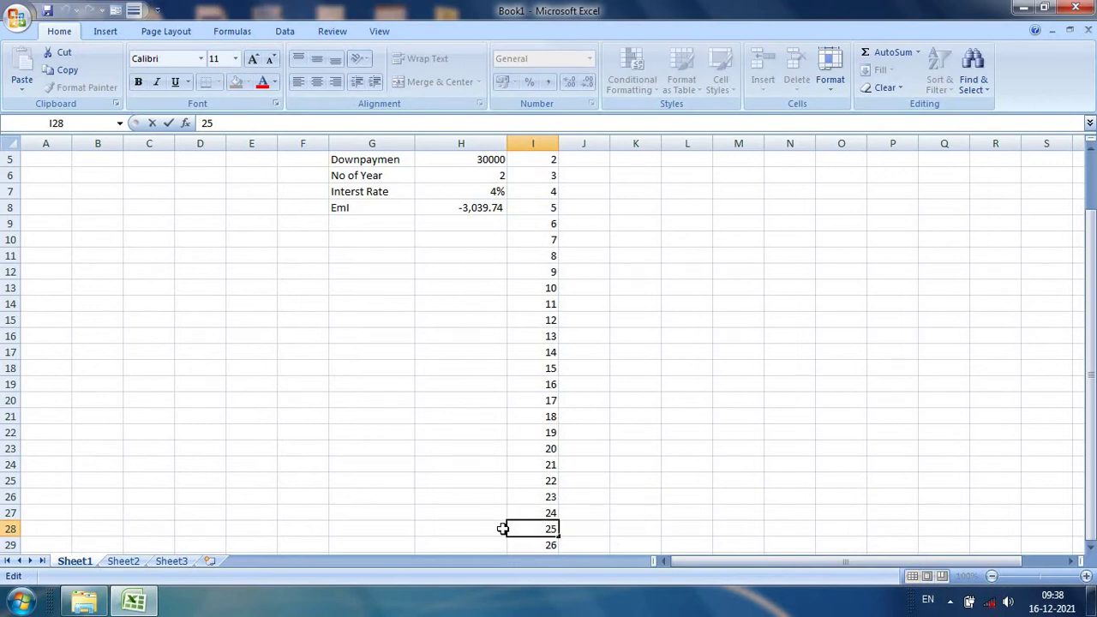
pyautogui.moveTo(502, 526); pyautogui.dragTo(545, 549)
pyautogui.press('Delete')
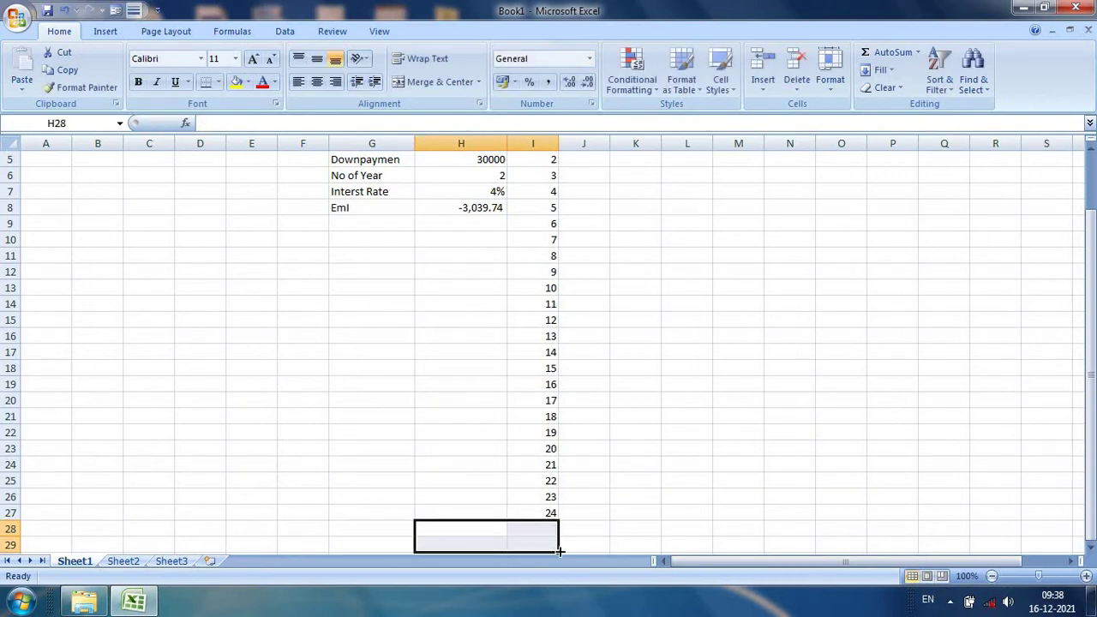
pyautogui.moveTo(879, 564); pyautogui.dragTo(943, 467)
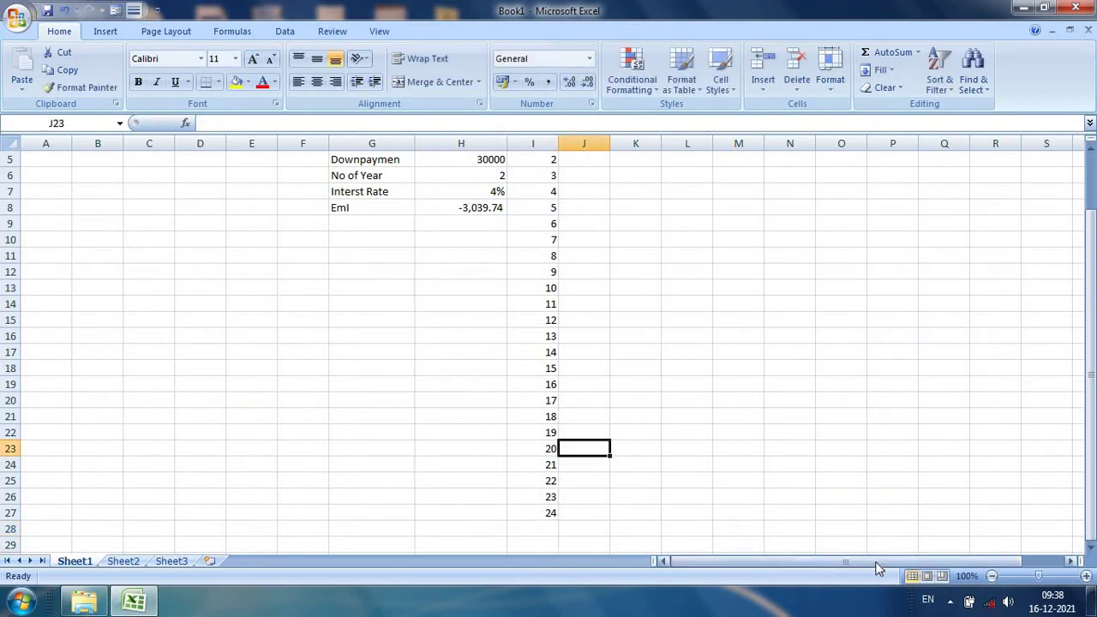
pyautogui.moveTo(1090, 369); pyautogui.dragTo(1091, 347)
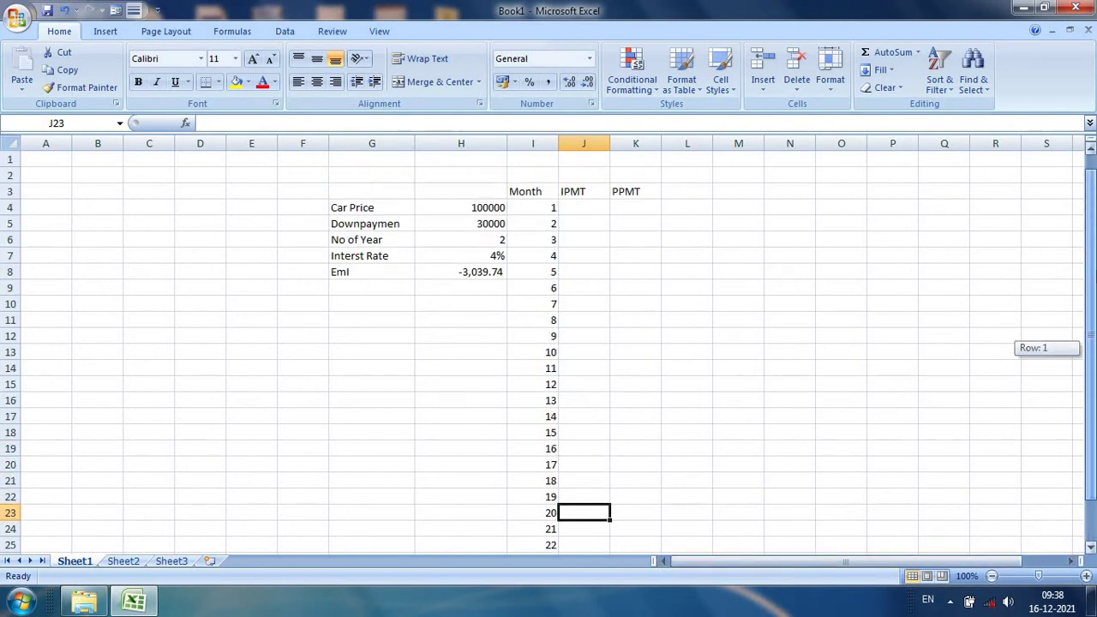
pyautogui.moveTo(611, 143); pyautogui.dragTo(716, 143)
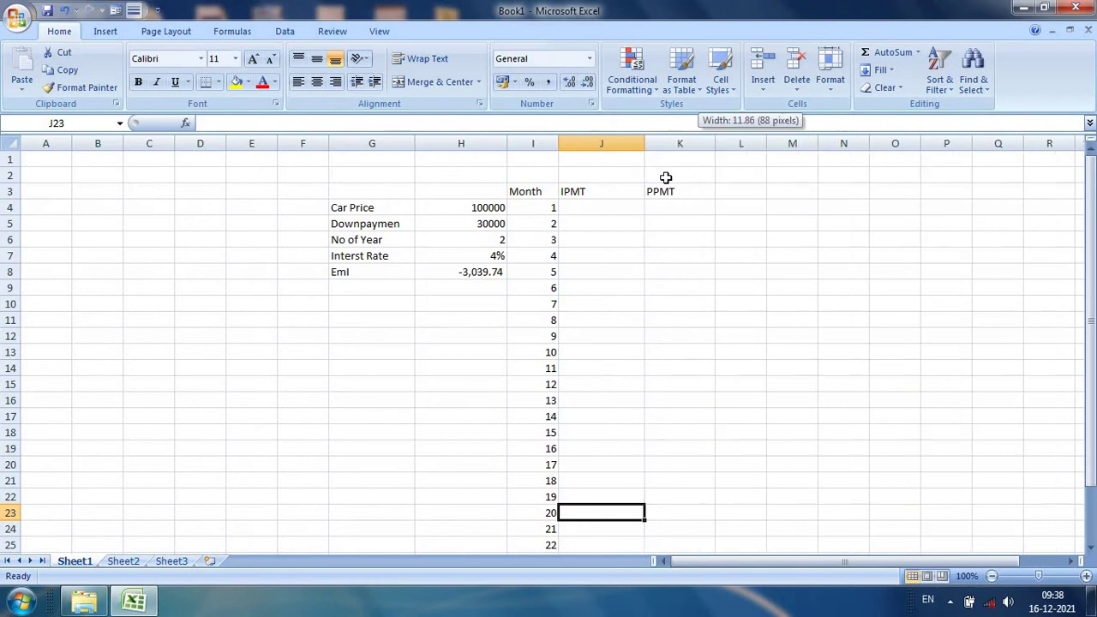
# Enter =IPMT($H$7/12,I4,$H$6*12,$H$4-$H$5) in J4 for month 1's interest
pyautogui.click(607, 202)
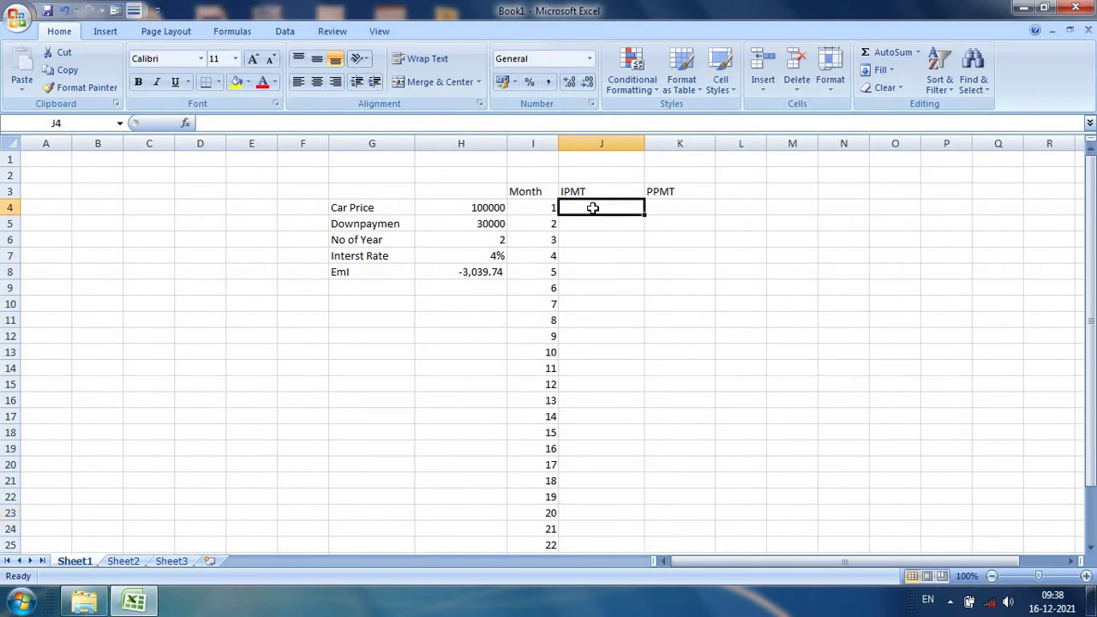
pyautogui.write('=')
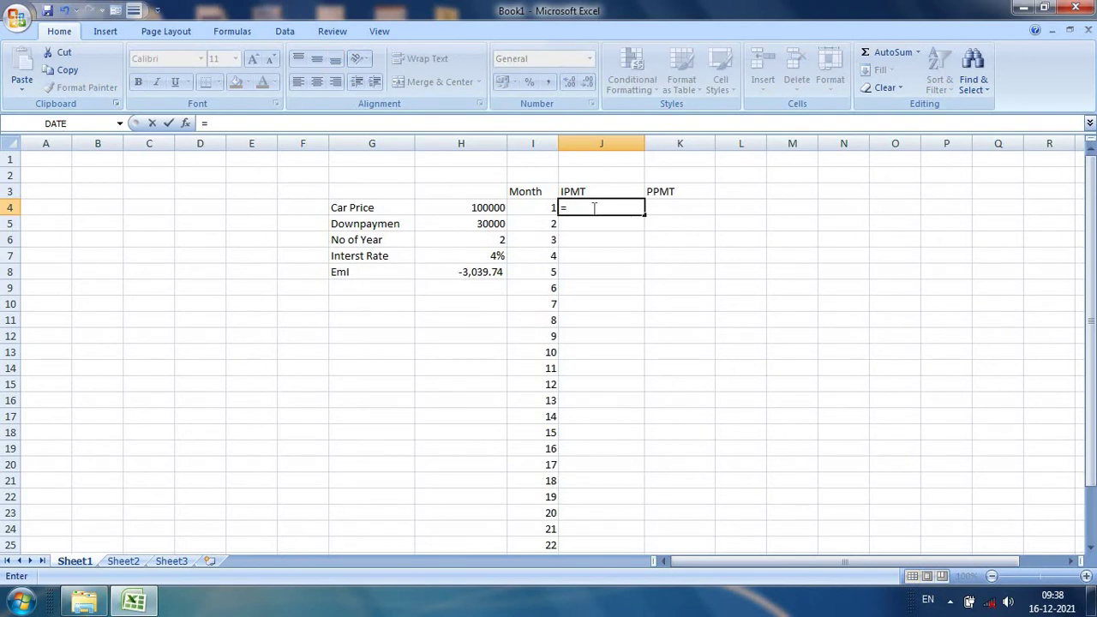
pyautogui.write('ipm')
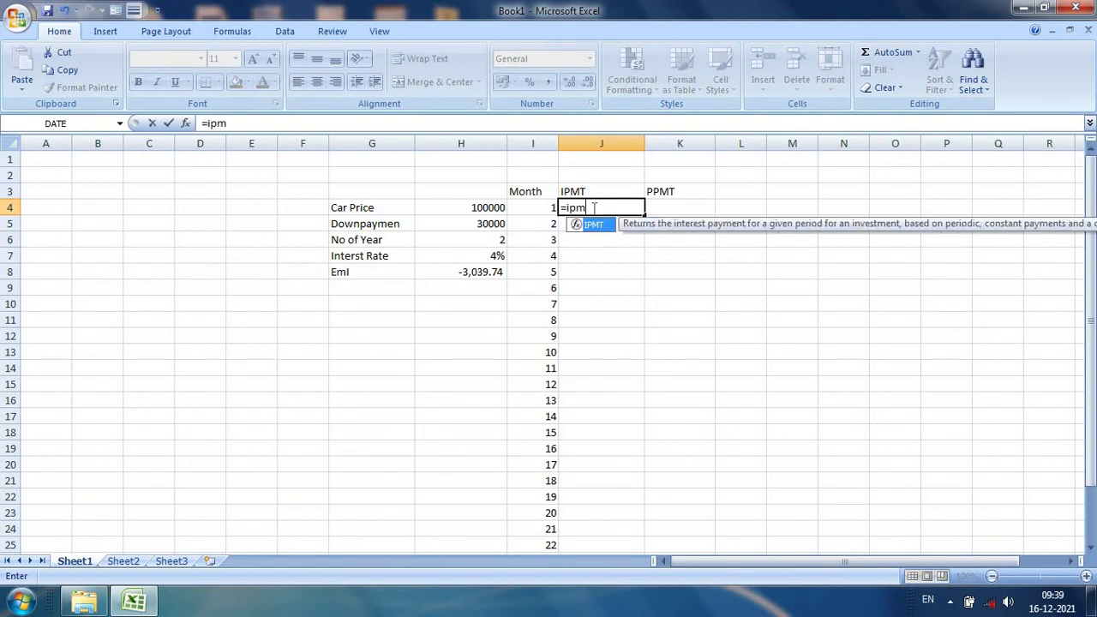
pyautogui.write('t')
pyautogui.write('(')
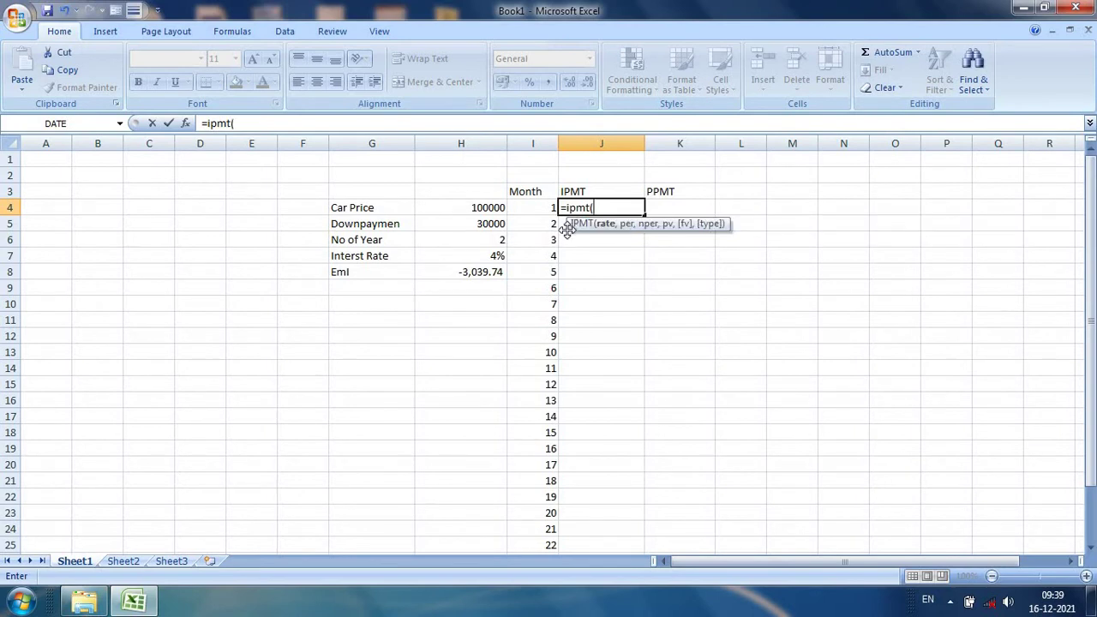
pyautogui.click(466, 256)
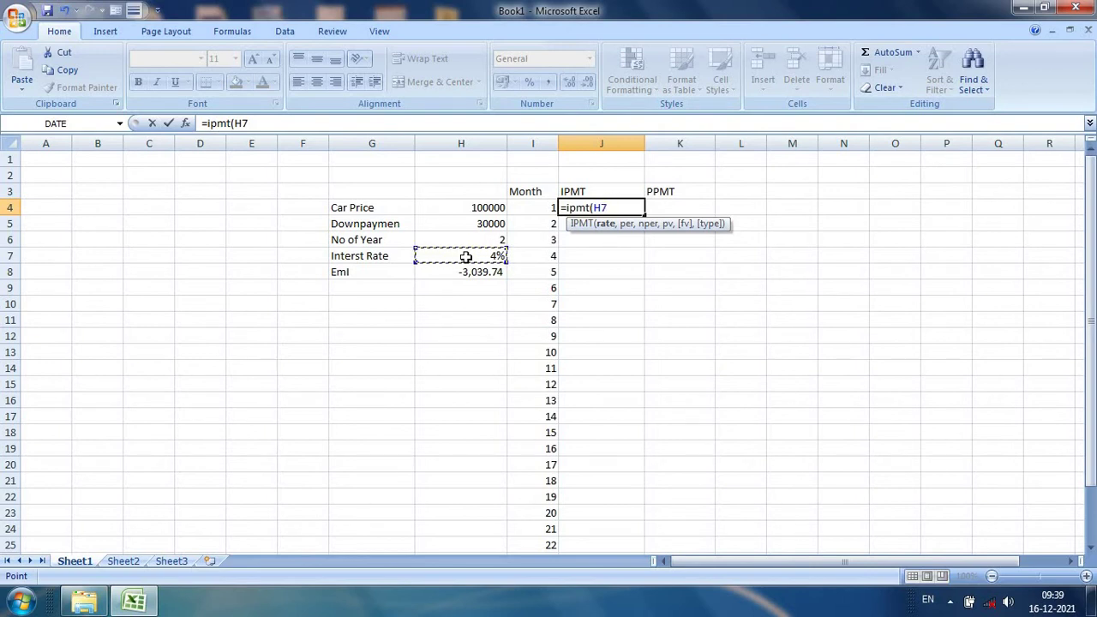
pyautogui.press('F4')
pyautogui.write('$H$7/')
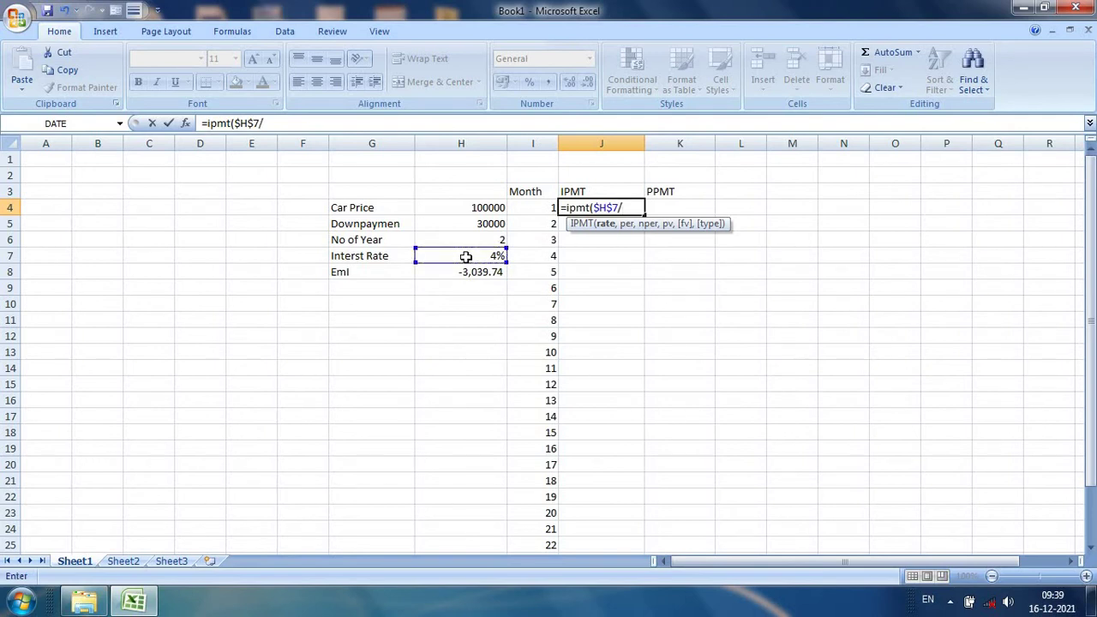
pyautogui.write('12')
pyautogui.write(',')
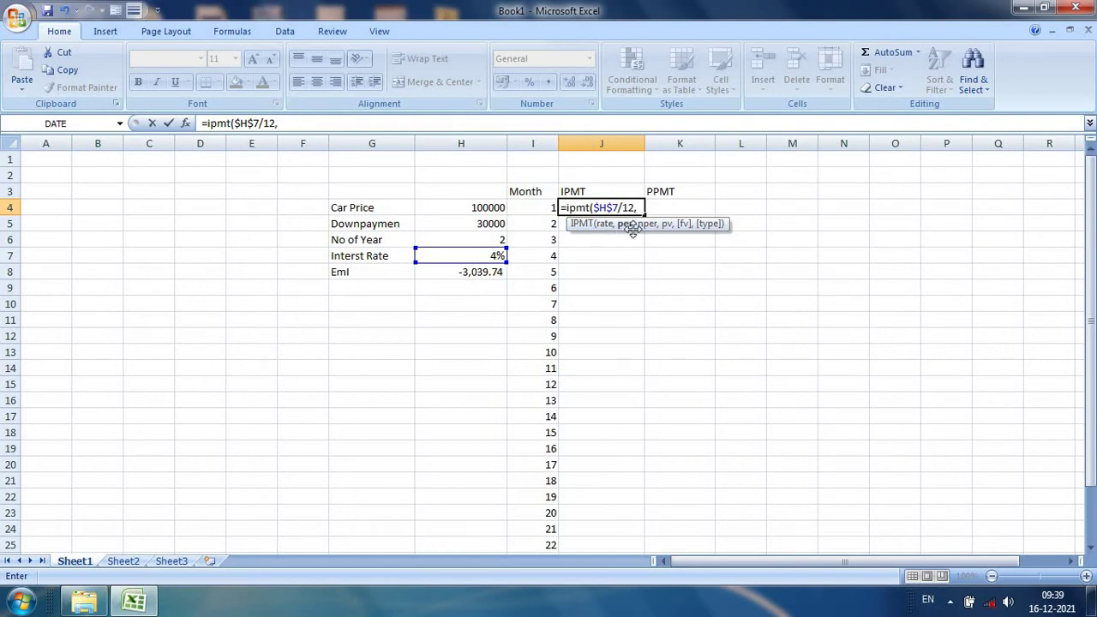
pyautogui.click(534, 210)
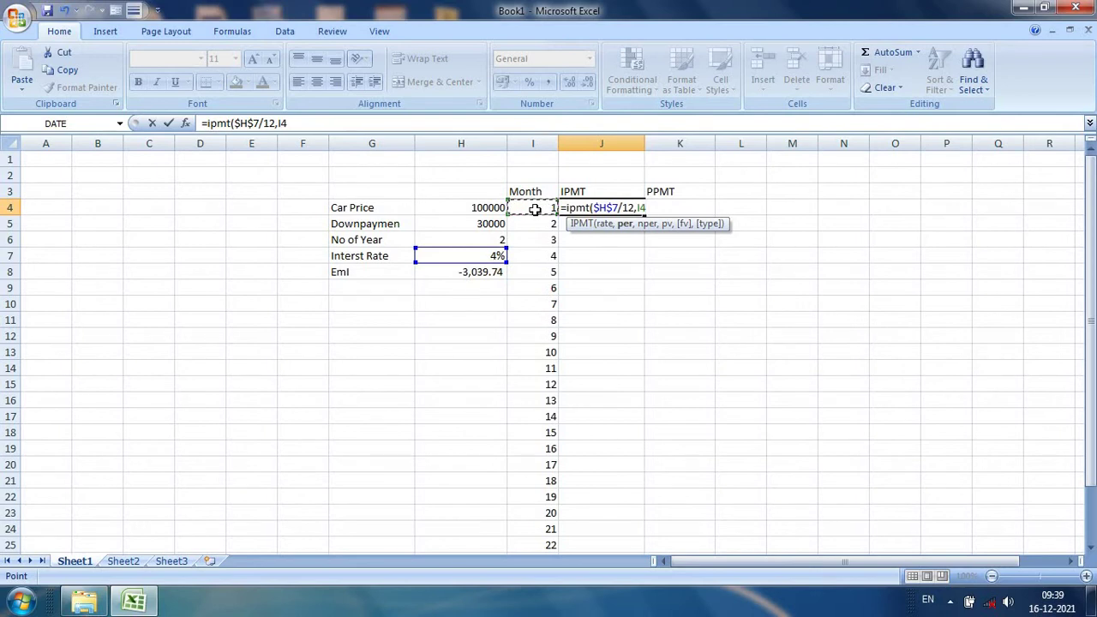
pyautogui.write(',')
pyautogui.click(482, 238)
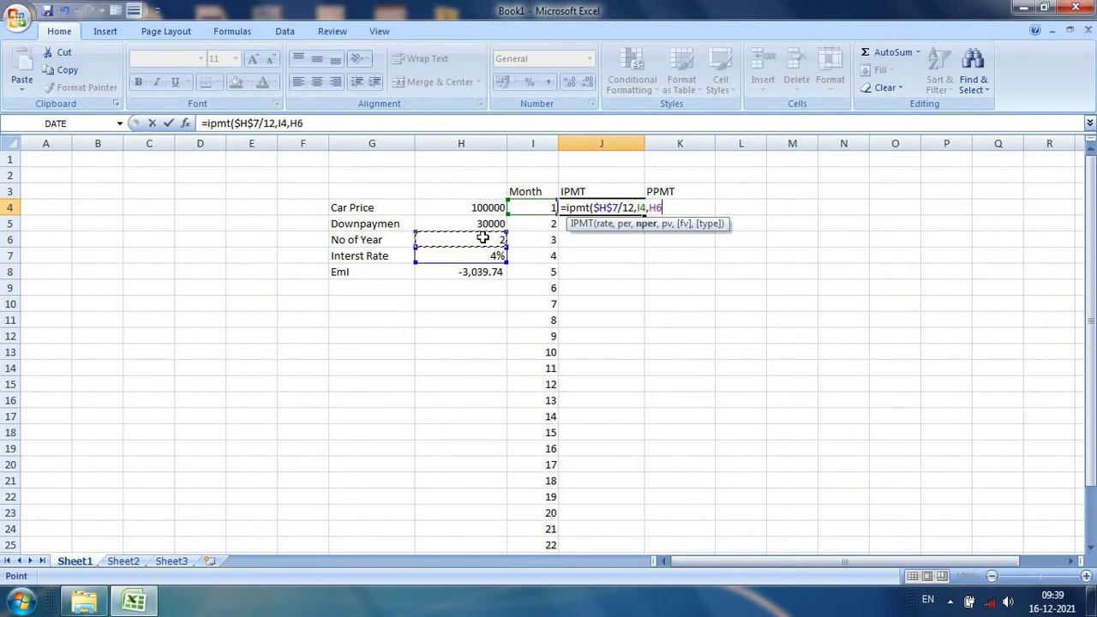
pyautogui.press('F4')
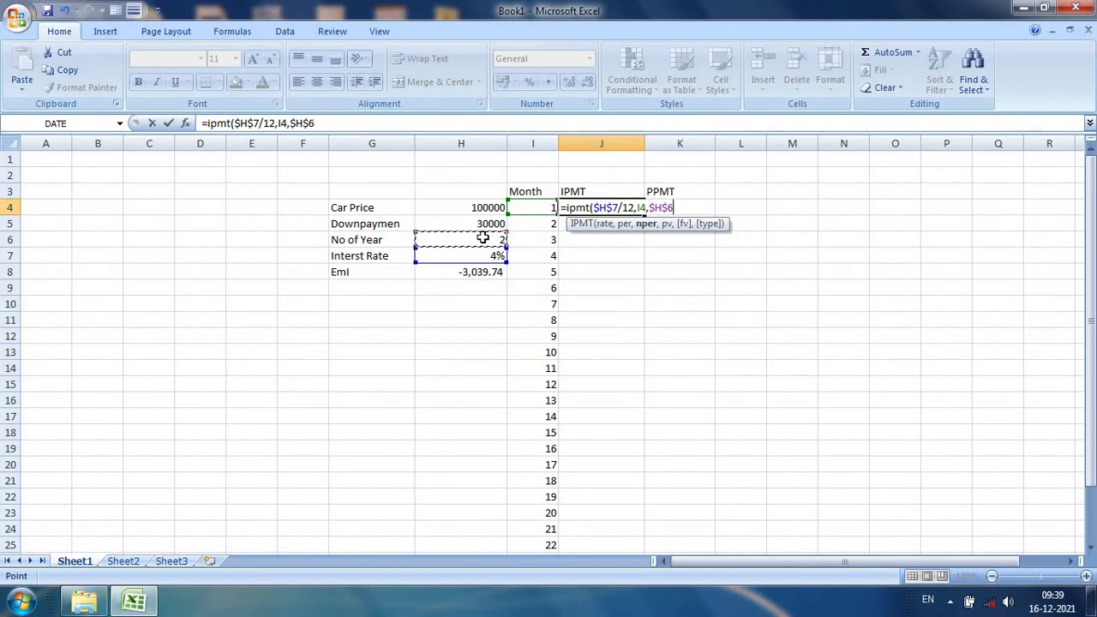
pyautogui.write('*')
pyautogui.write('12')
pyautogui.write(',')
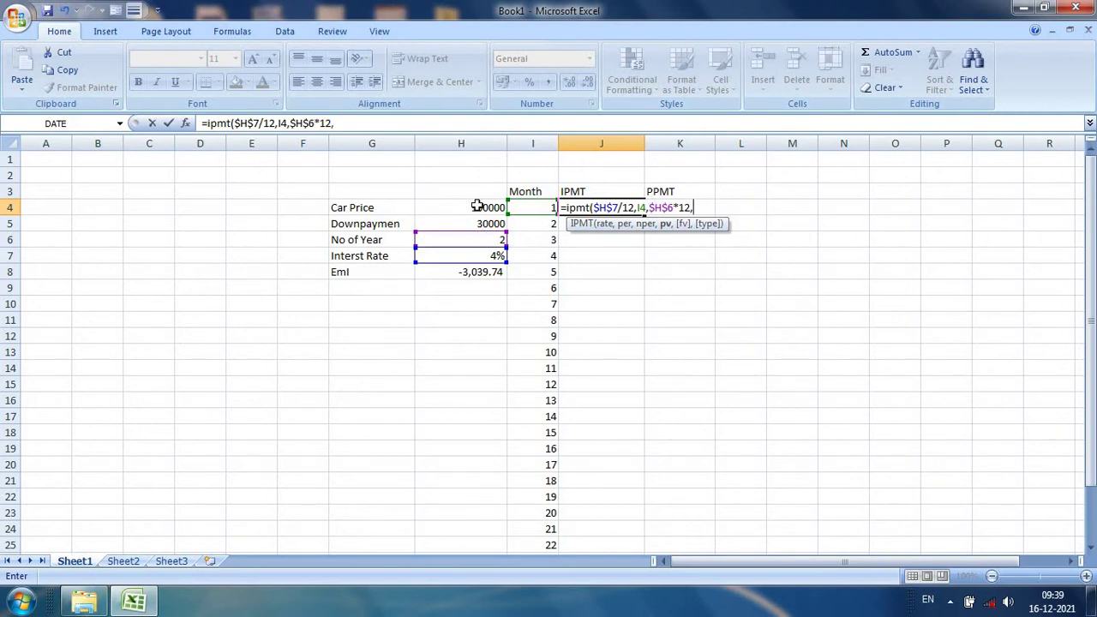
pyautogui.click(476, 206)
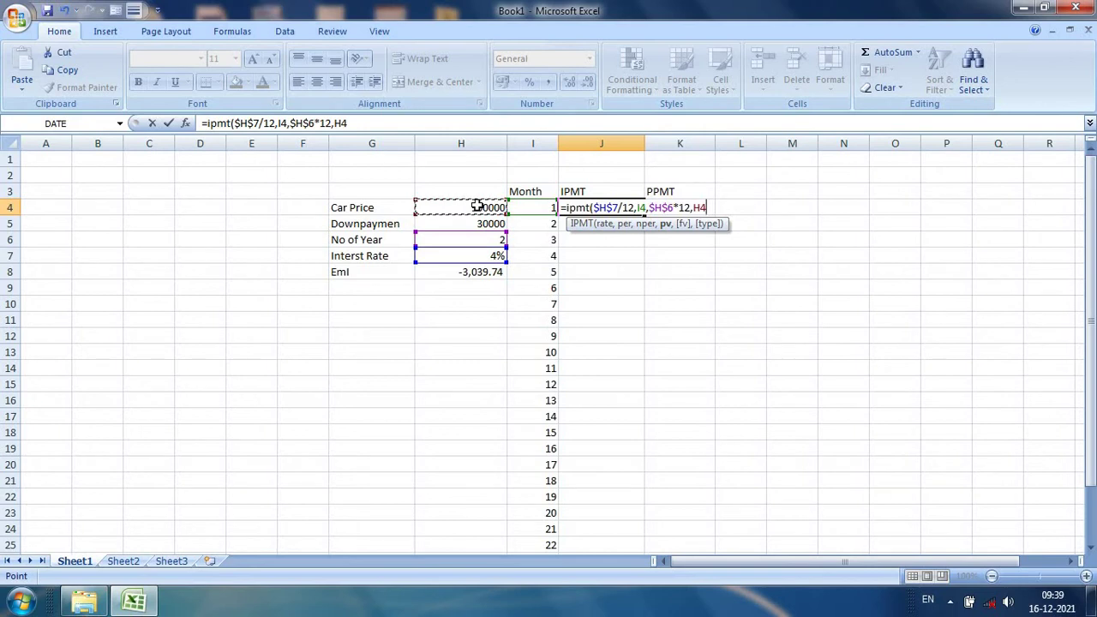
pyautogui.press('F4')
pyautogui.write('$H$4-')
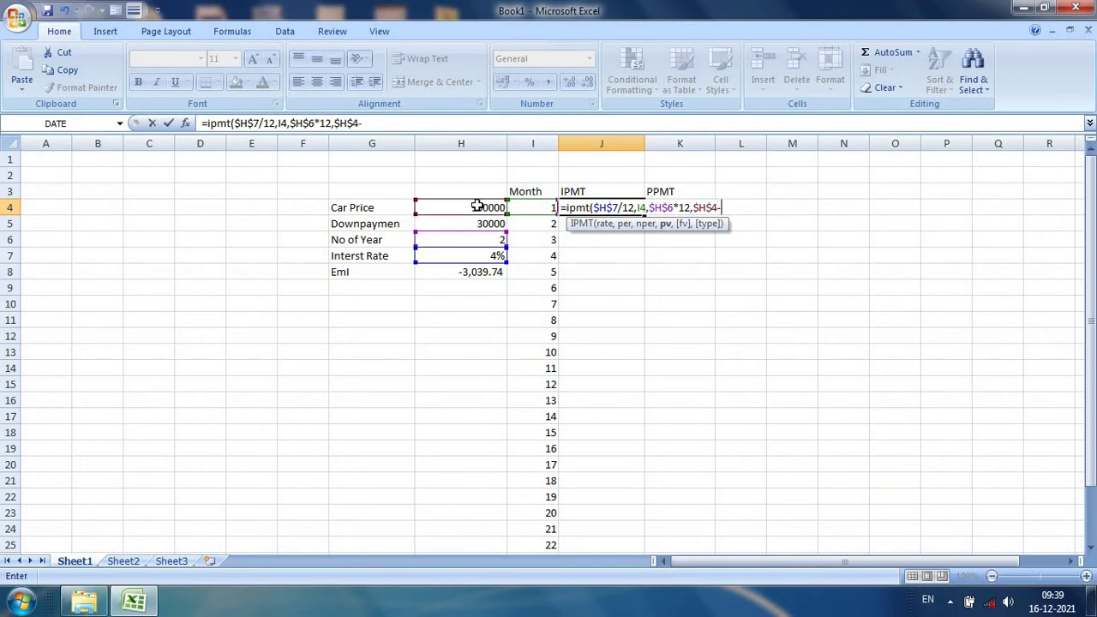
pyautogui.click(461, 222)
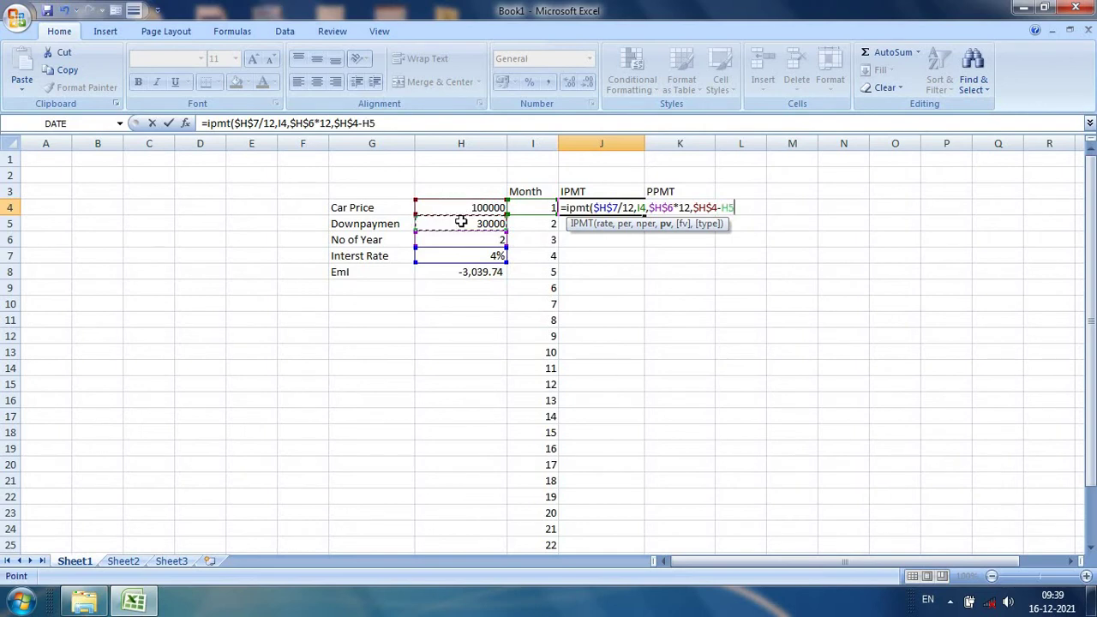
pyautogui.press('F4')
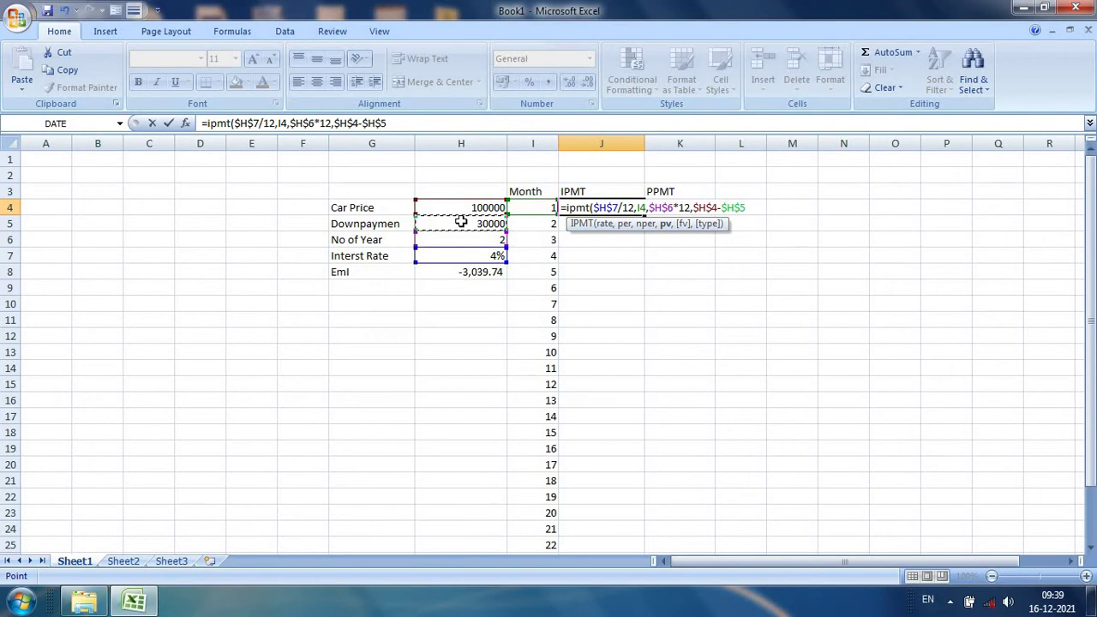
pyautogui.write(')')
pyautogui.press('Return')
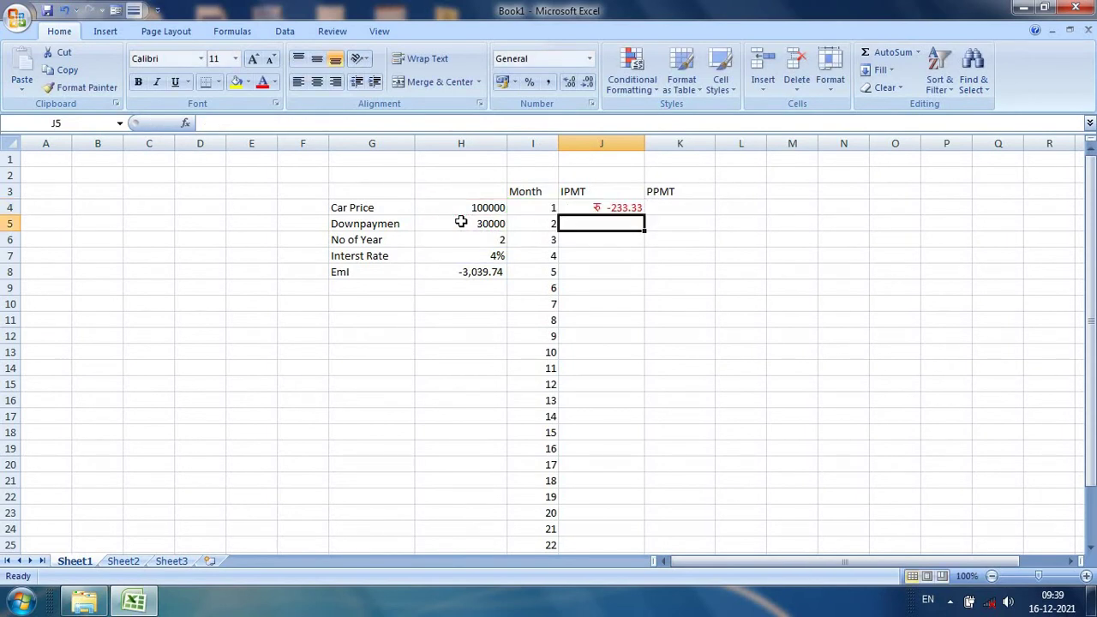
# Fill the IPMT formula down J4:J27, running from -233.33 to -10.10
pyautogui.click(617, 206)
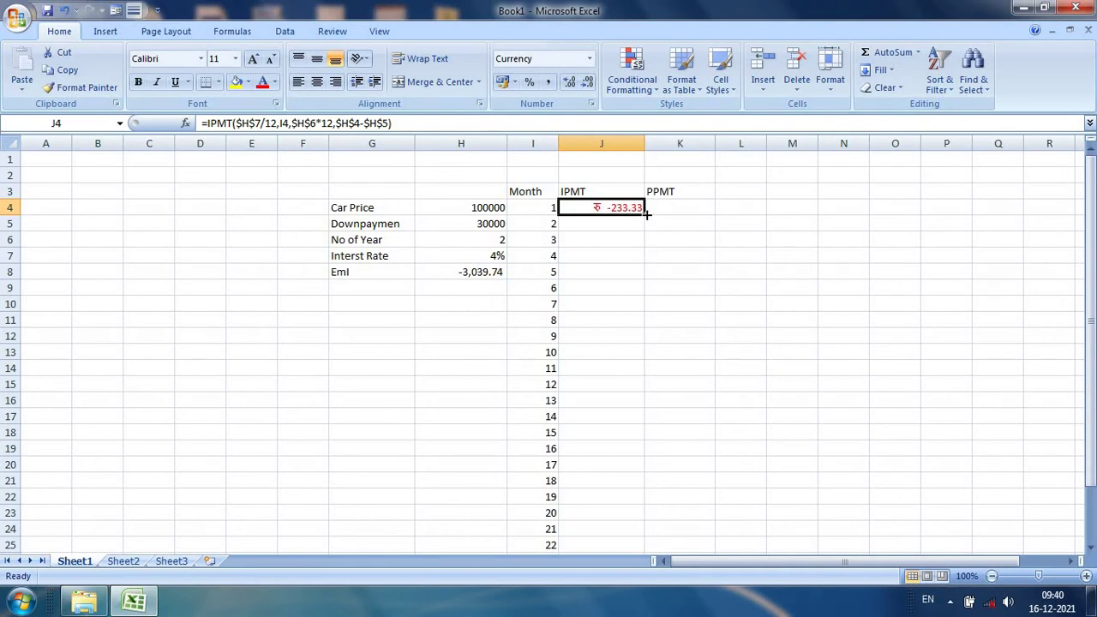
pyautogui.moveTo(646, 214); pyautogui.dragTo(651, 577)
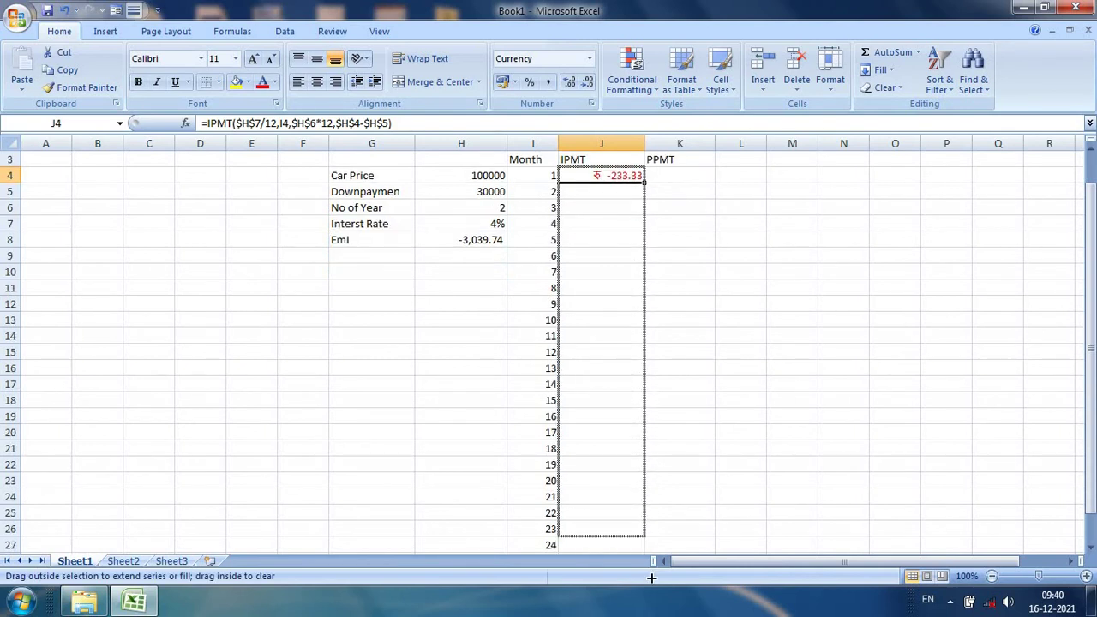
pyautogui.moveTo(652, 578); pyautogui.dragTo(649, 532)
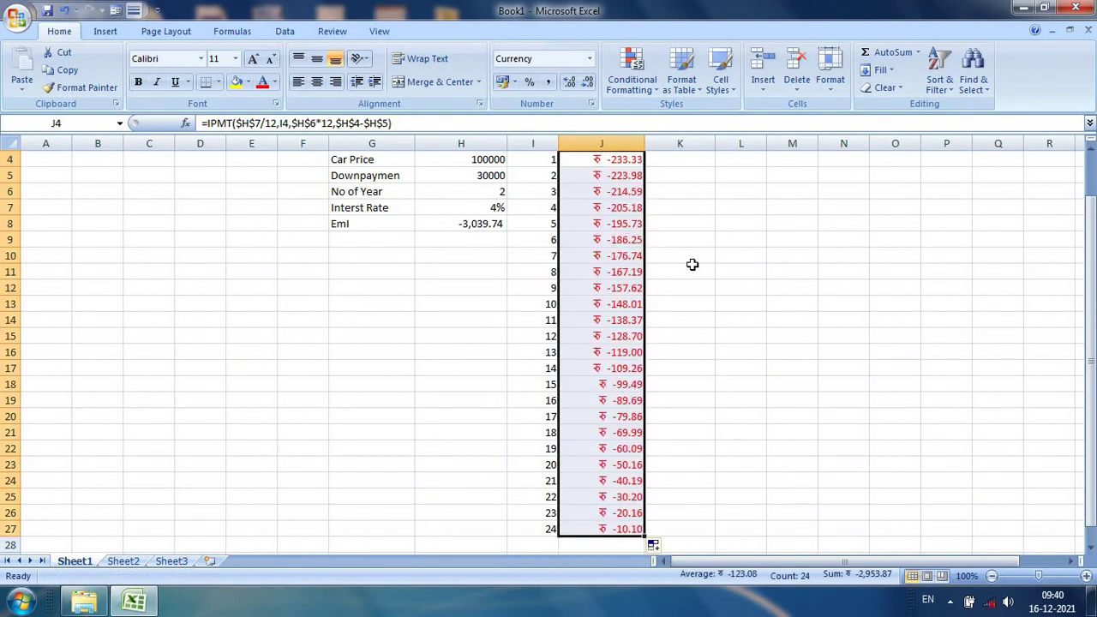
pyautogui.moveTo(1091, 370); pyautogui.dragTo(884, 205)
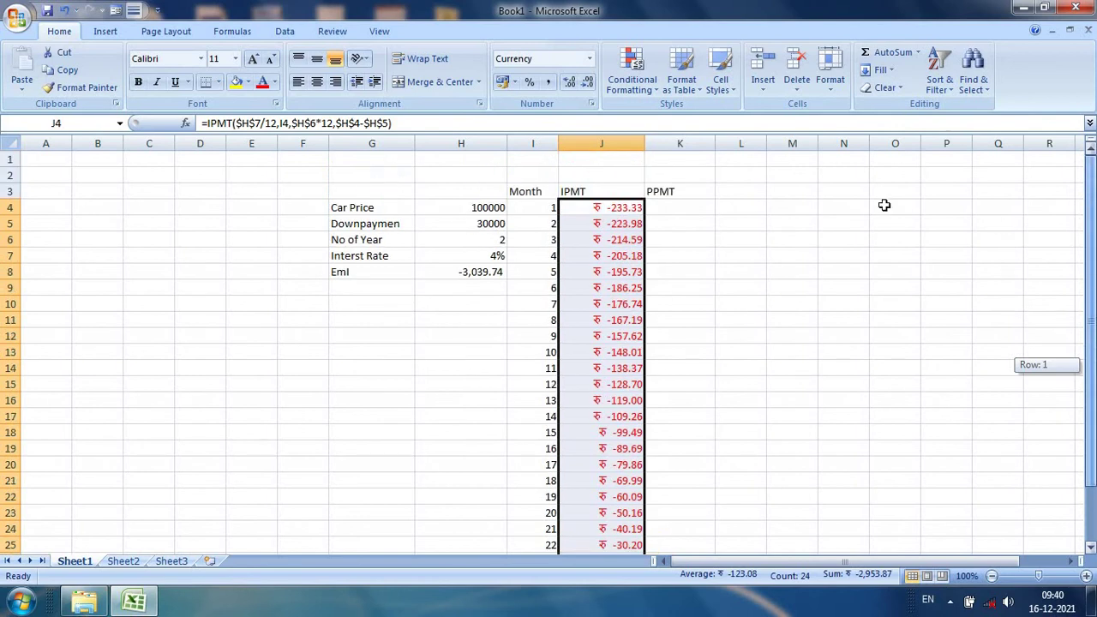
pyautogui.click(674, 207)
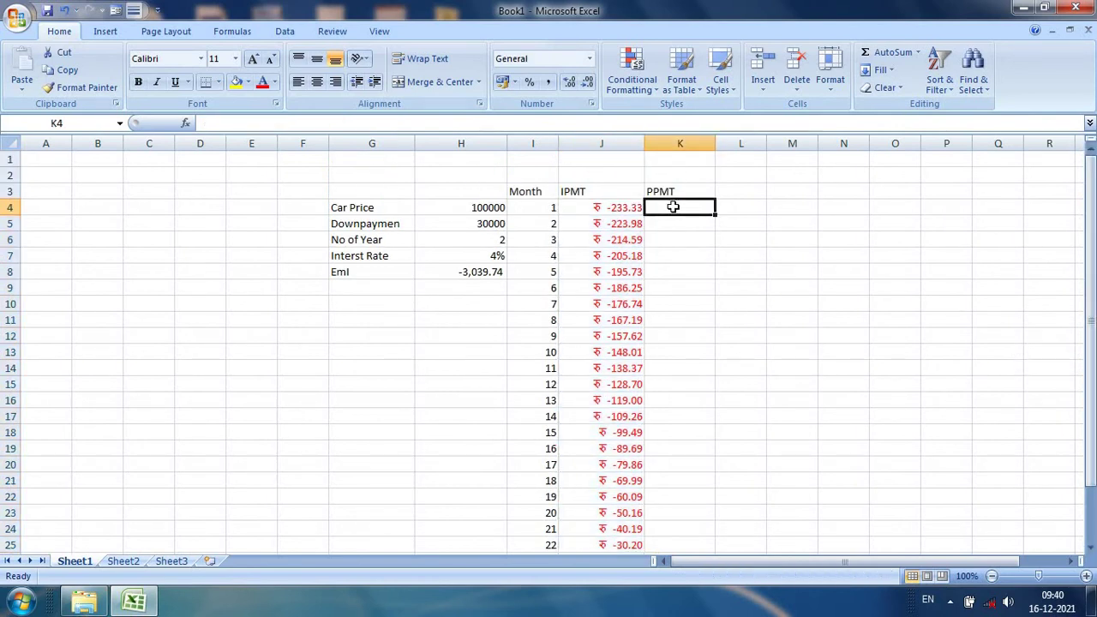
# Enter =PPMT($H$7/12,I4,$H$6*12,$H$4-$H$5) in K4, giving -2,806.41 for month 1
pyautogui.write('=')
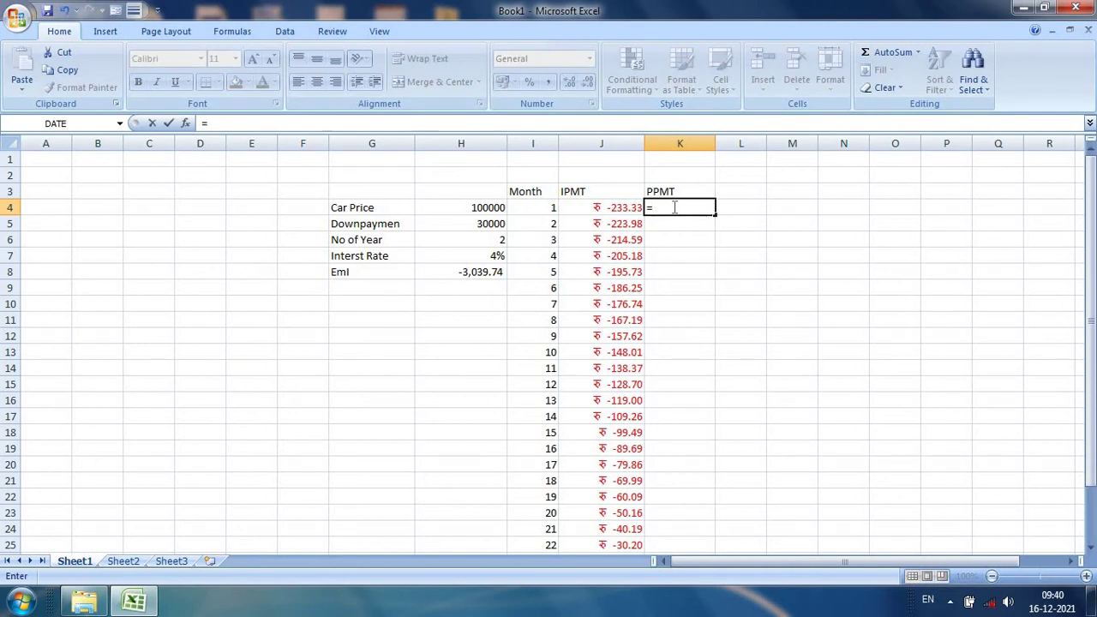
pyautogui.write('pm')
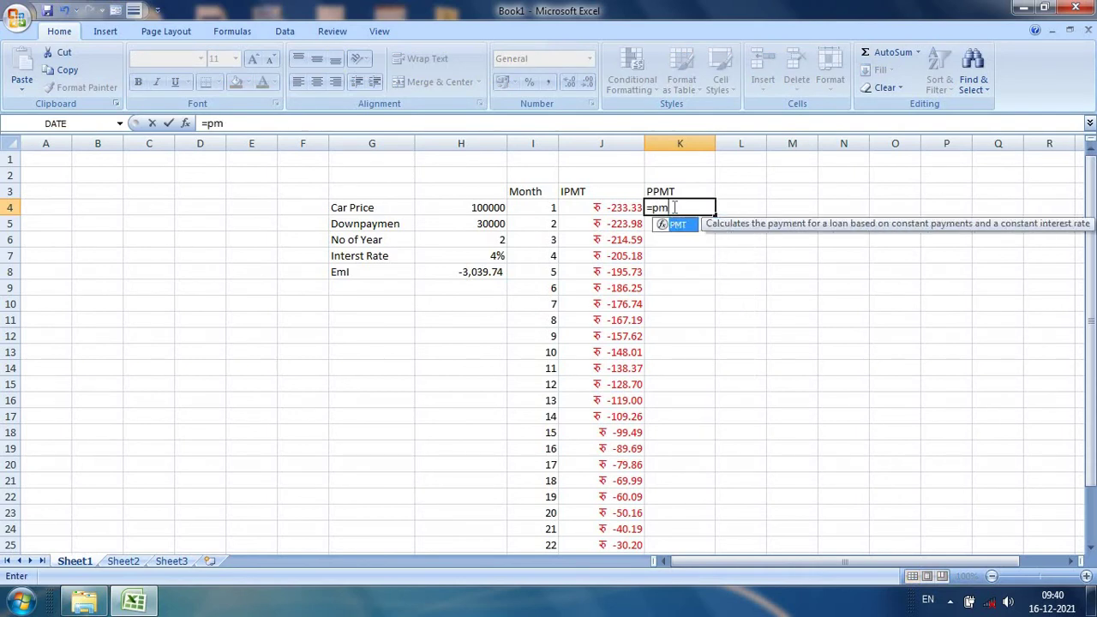
pyautogui.write('t')
pyautogui.press('BackSpace')
pyautogui.press('BackSpace')
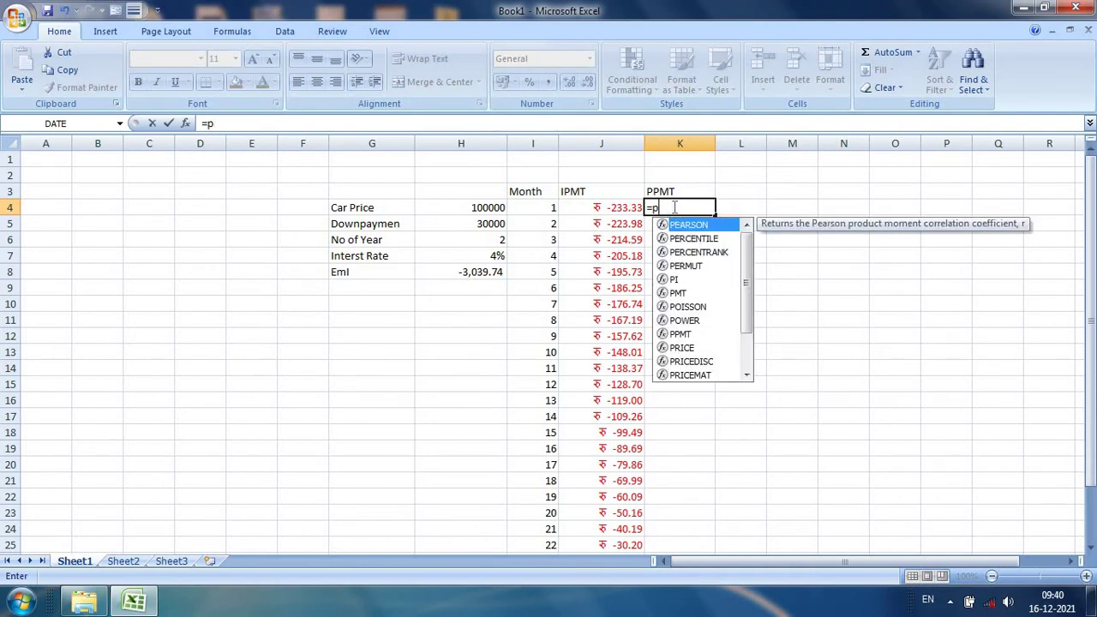
pyautogui.press('BackSpace')
pyautogui.write('ppm')
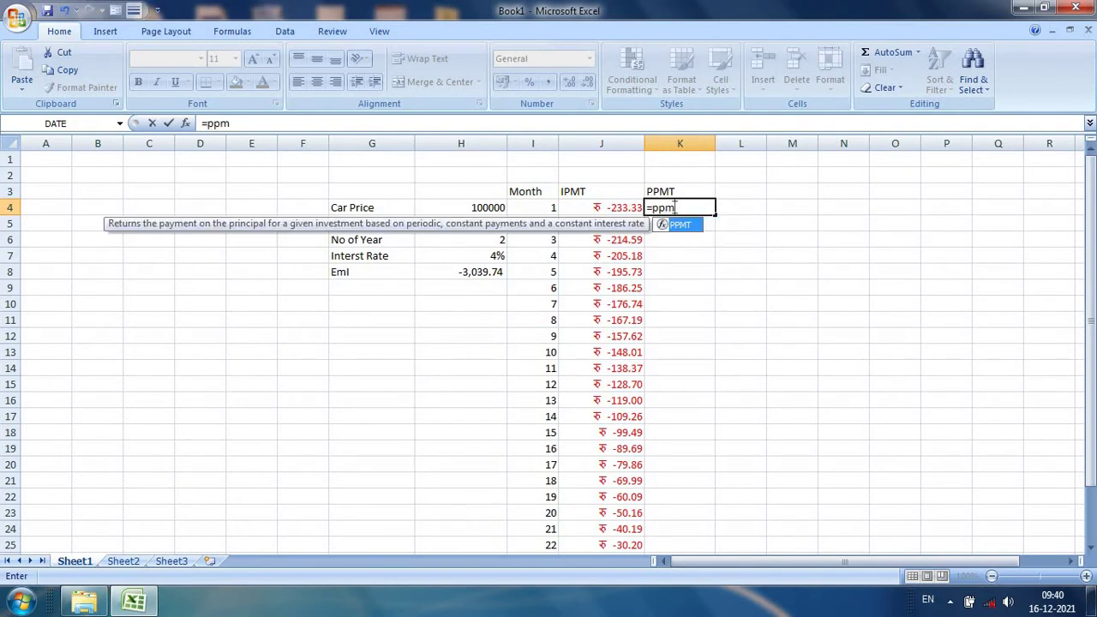
pyautogui.write('t')
pyautogui.write('(')
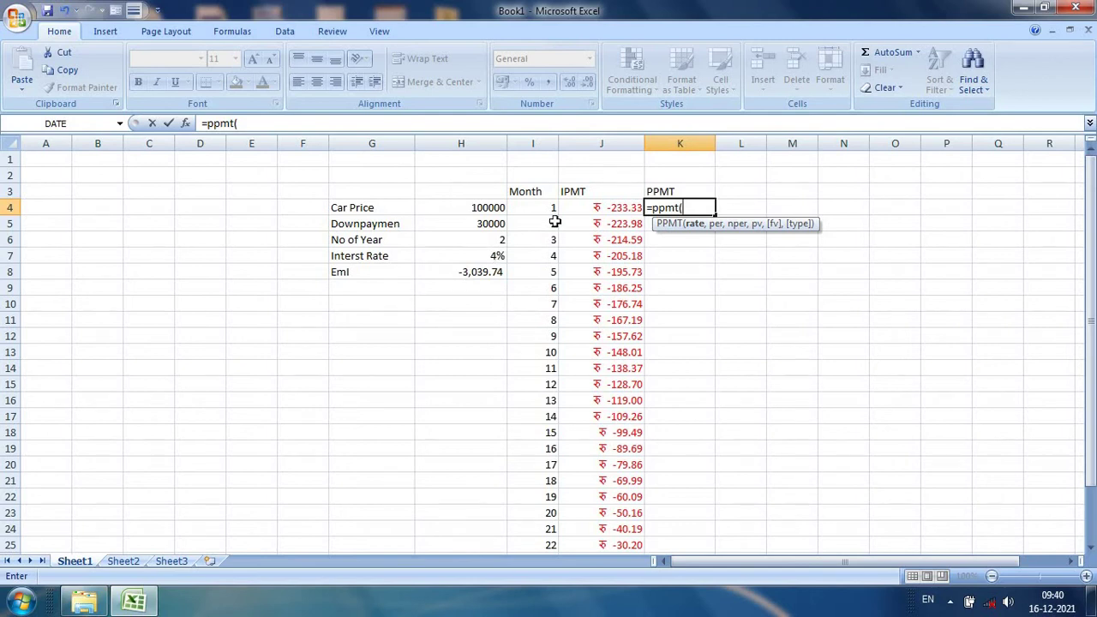
pyautogui.click(495, 254)
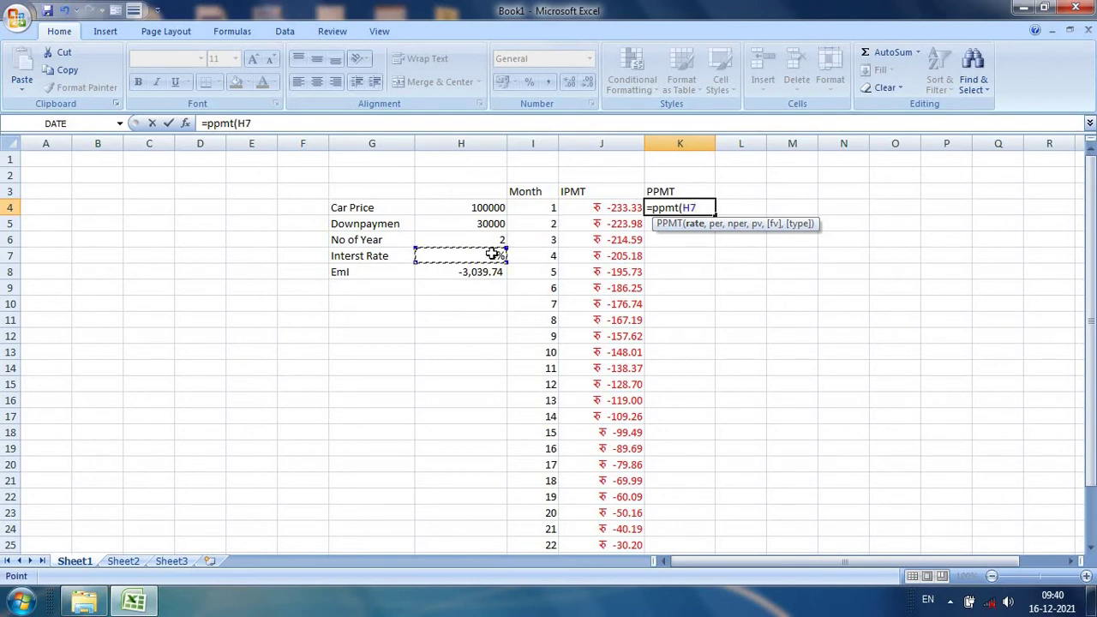
pyautogui.press('F4')
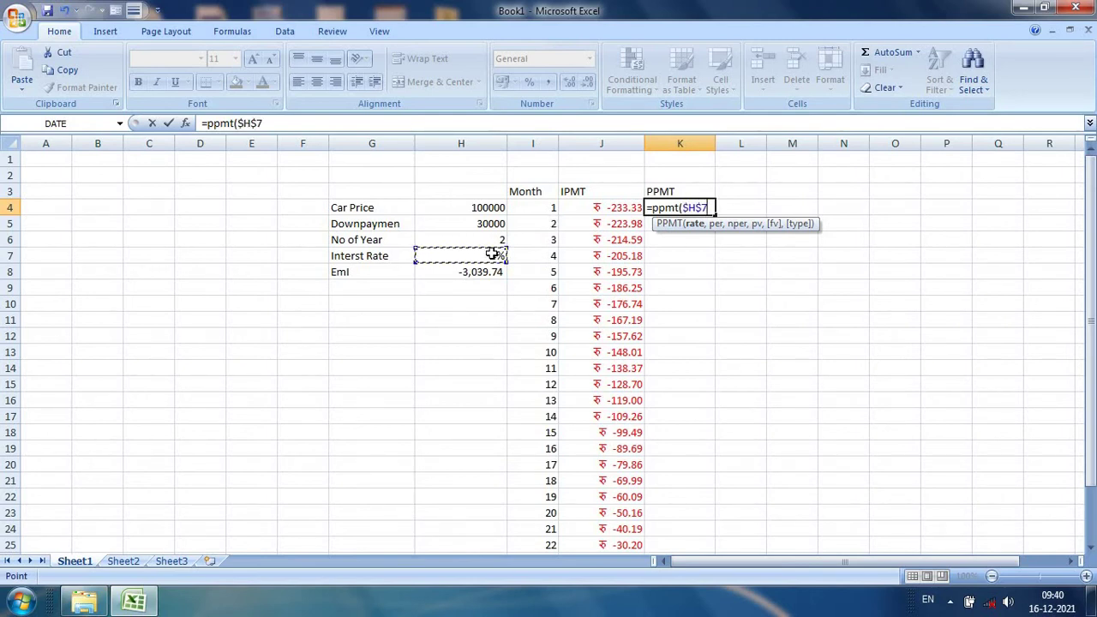
pyautogui.write('/')
pyautogui.write('12')
pyautogui.write(',')
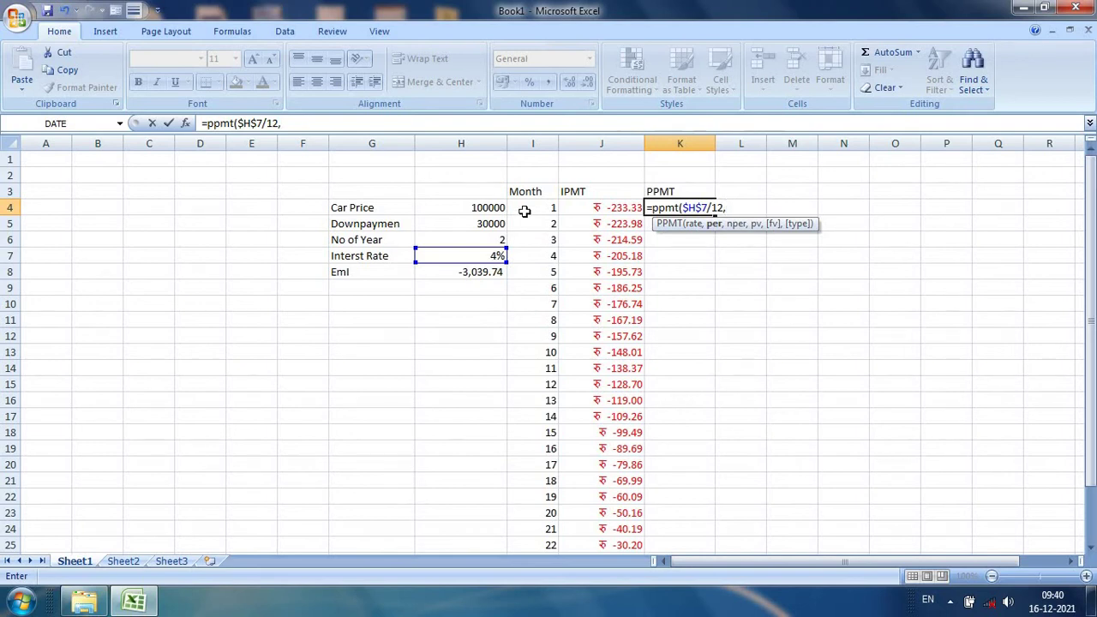
pyautogui.click(528, 207)
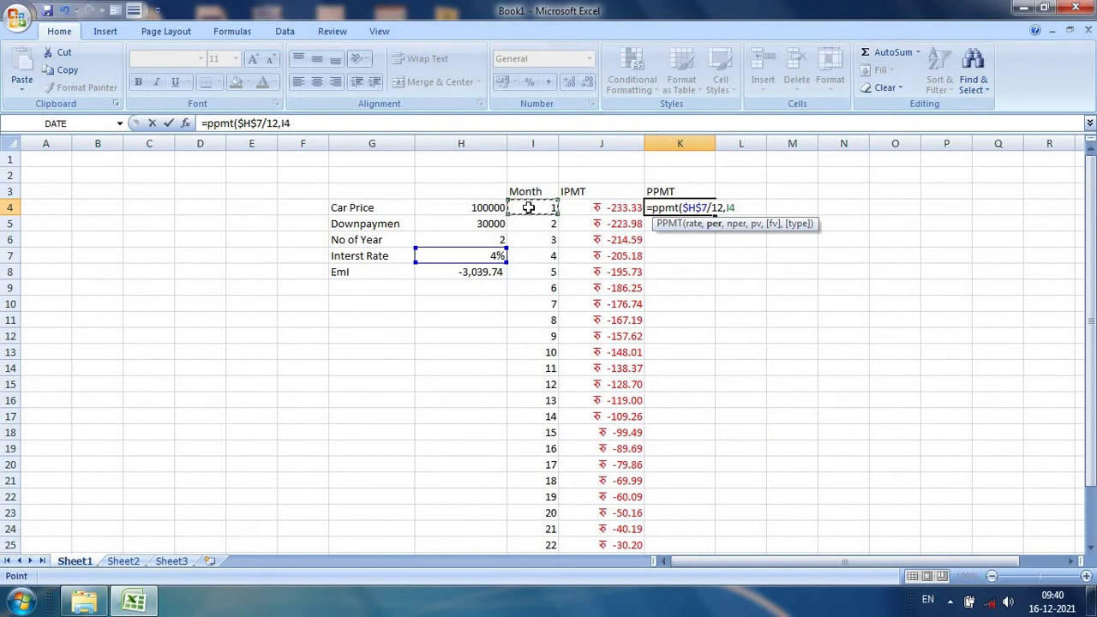
pyautogui.write(',')
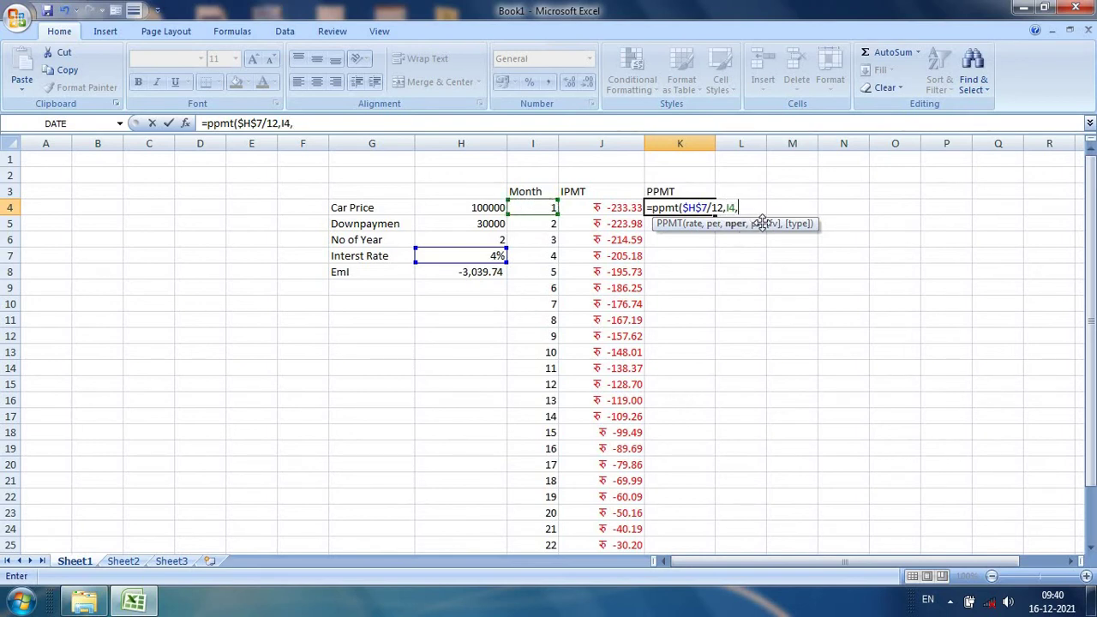
pyautogui.click(486, 240)
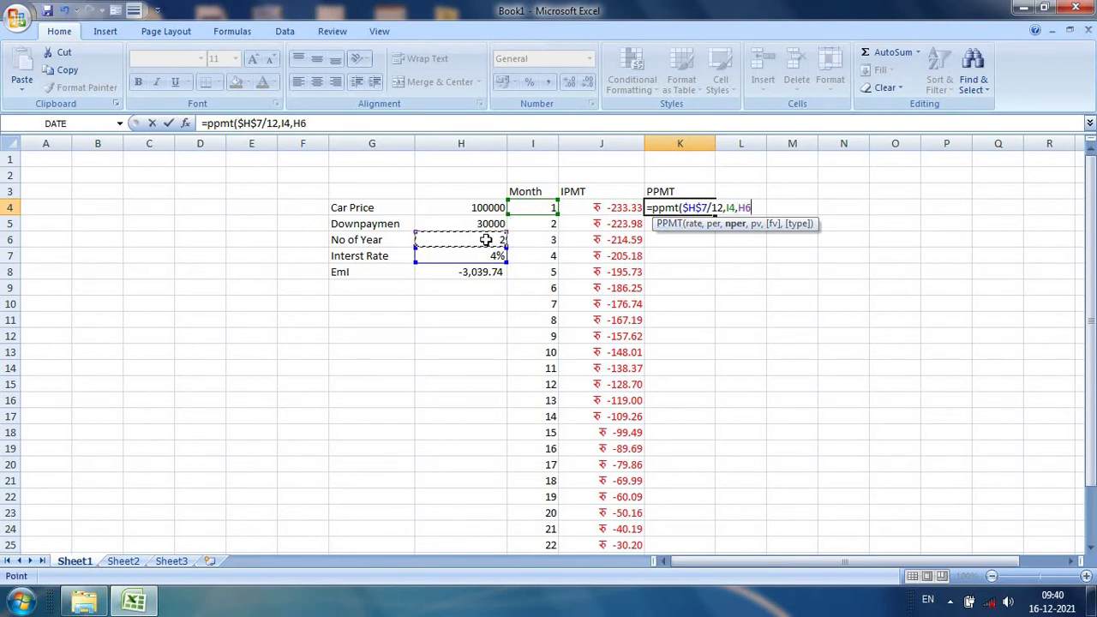
pyautogui.press('F4')
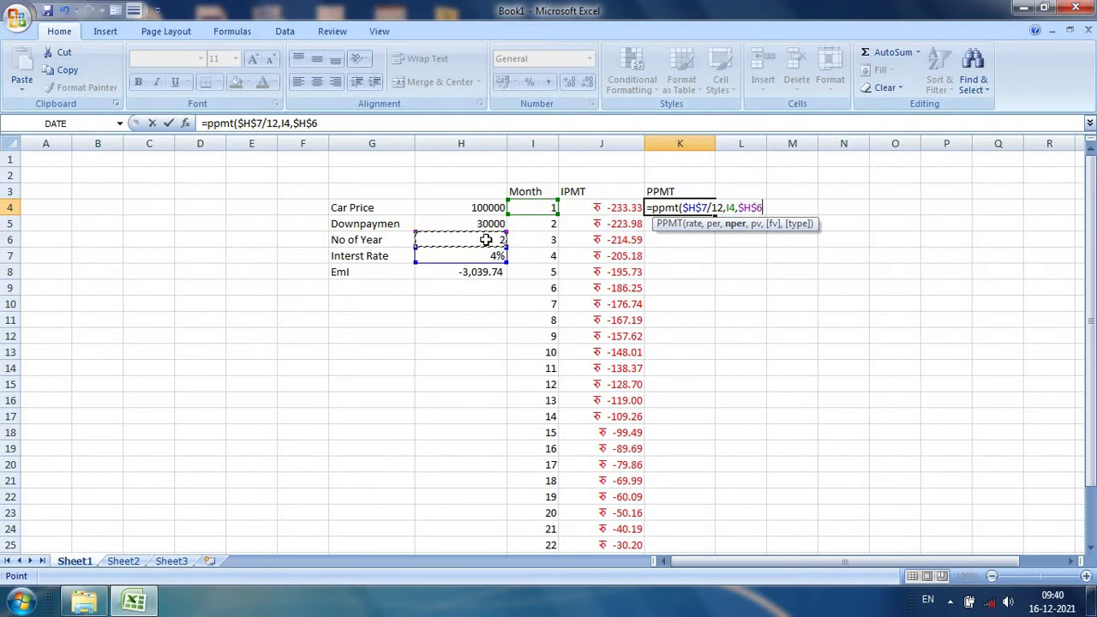
pyautogui.write('*12')
pyautogui.write(',')
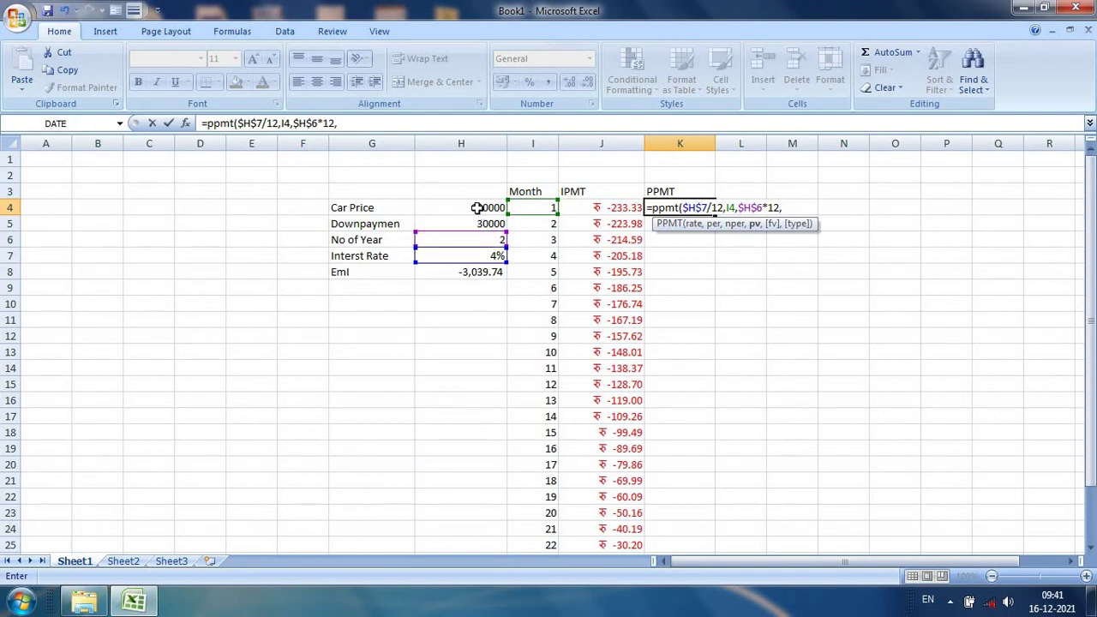
pyautogui.click(488, 208)
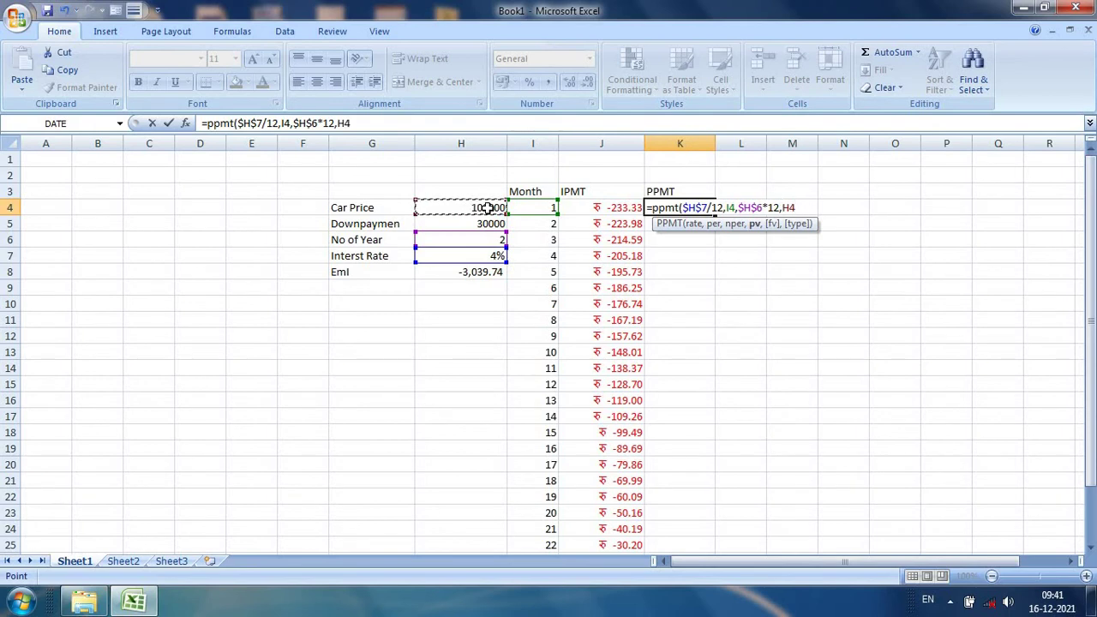
pyautogui.press('F4')
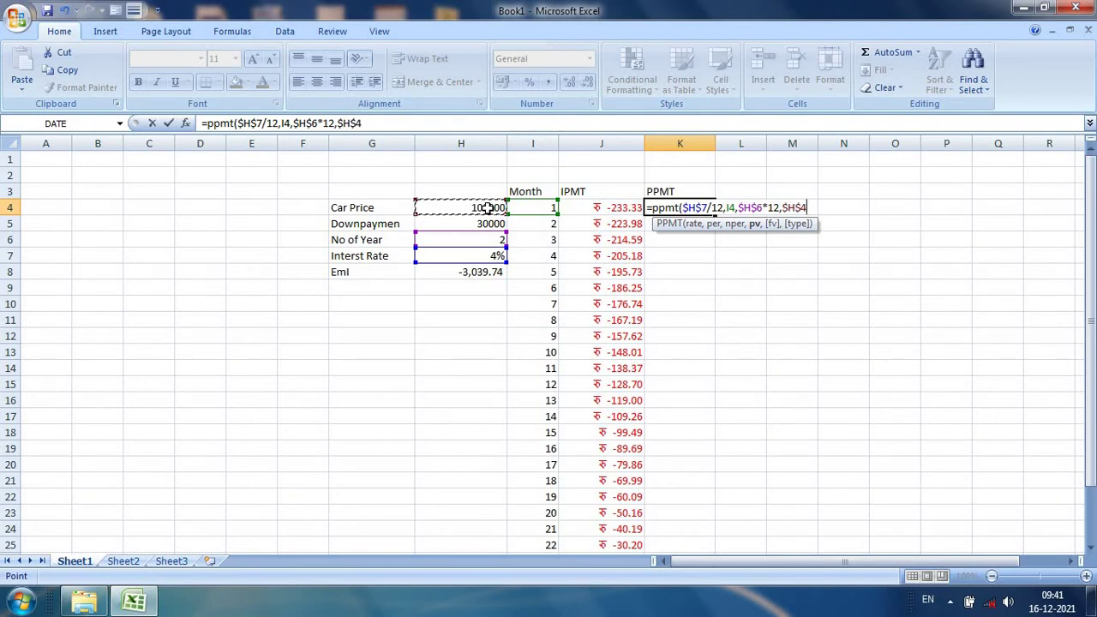
pyautogui.write('-')
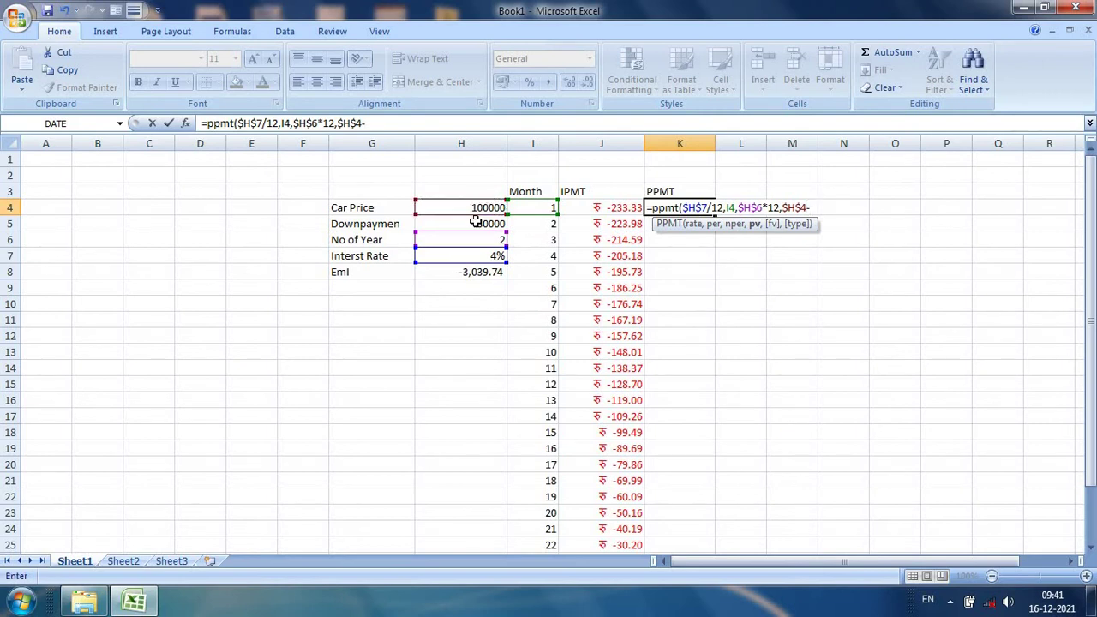
pyautogui.click(475, 222)
pyautogui.press('F4')
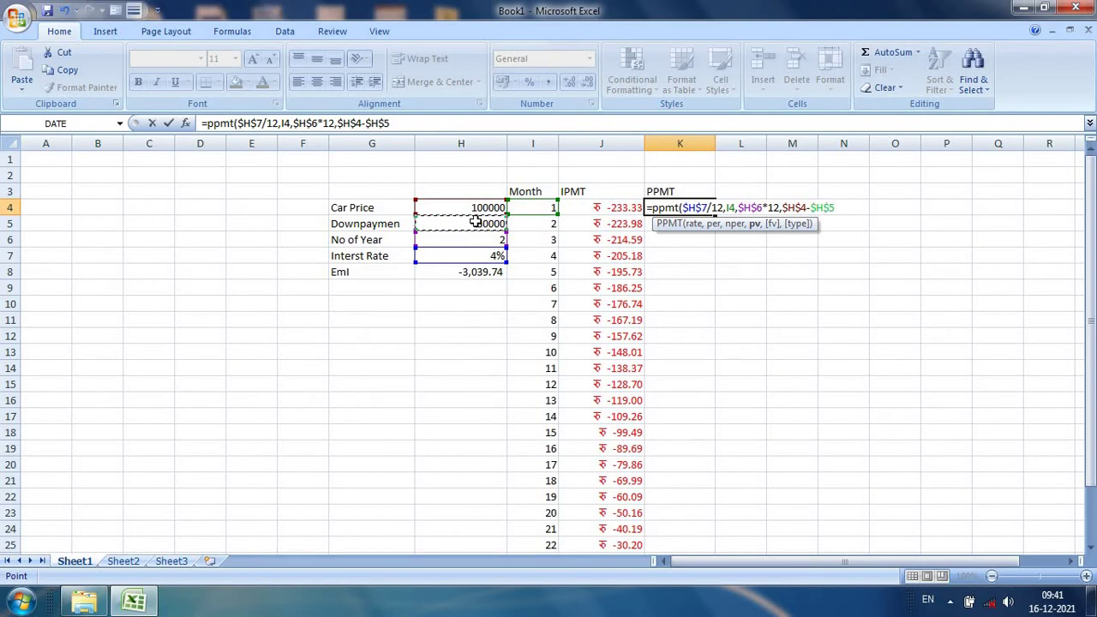
pyautogui.write(')')
pyautogui.press('Return')
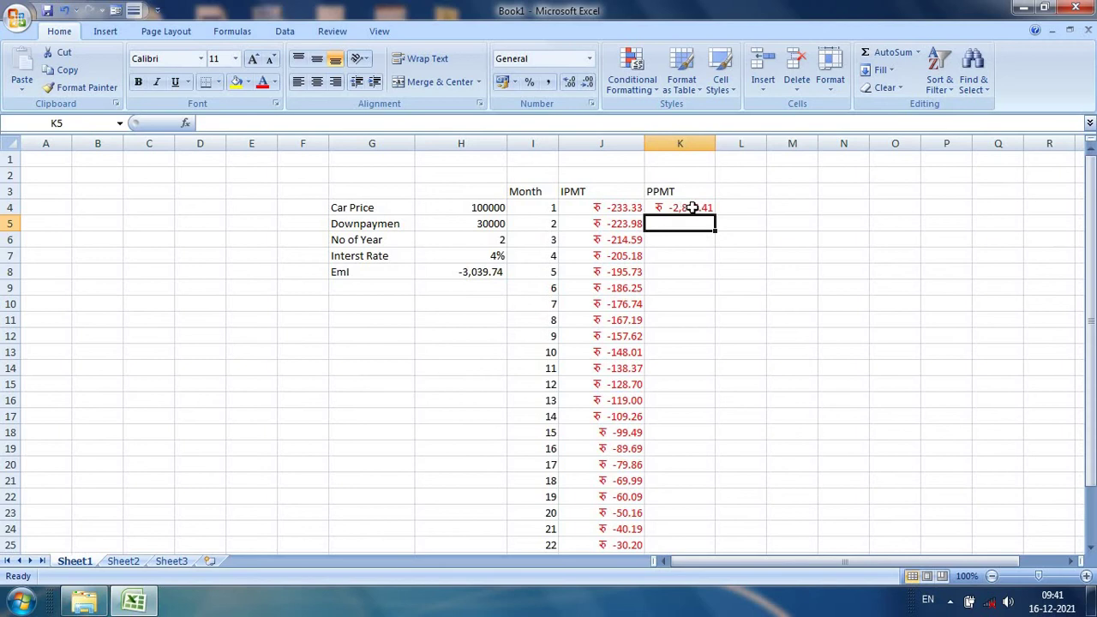
# Copy the PPMT formula down K4:K27, undoing an accidental move of the results
pyautogui.click(692, 207)
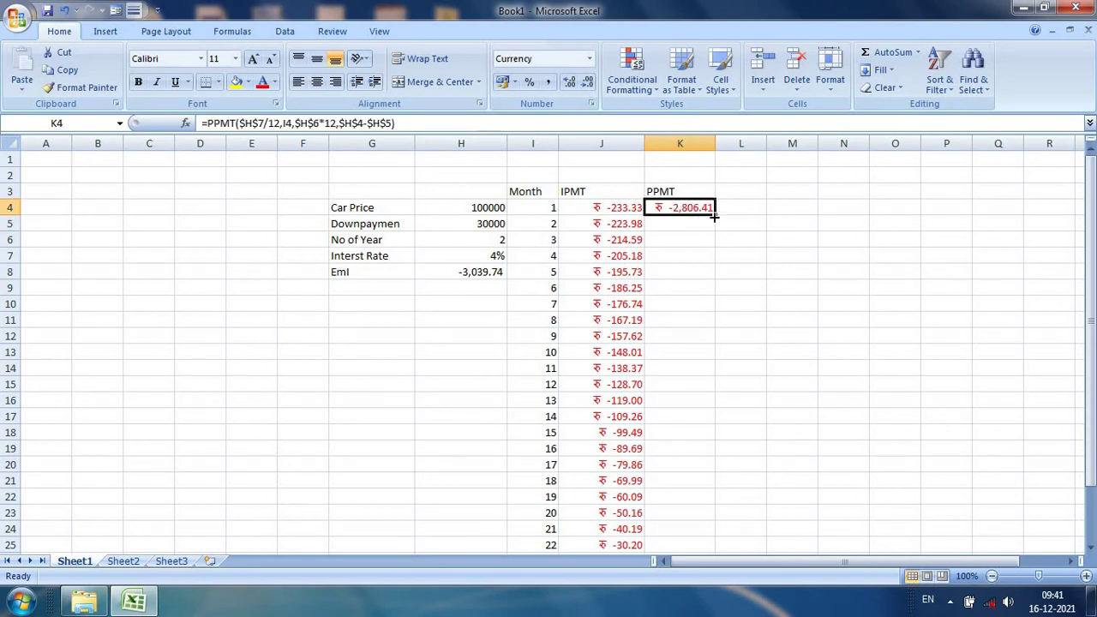
pyautogui.doubleClick(715, 215)
pyautogui.moveTo(717, 251); pyautogui.dragTo(737, 282)
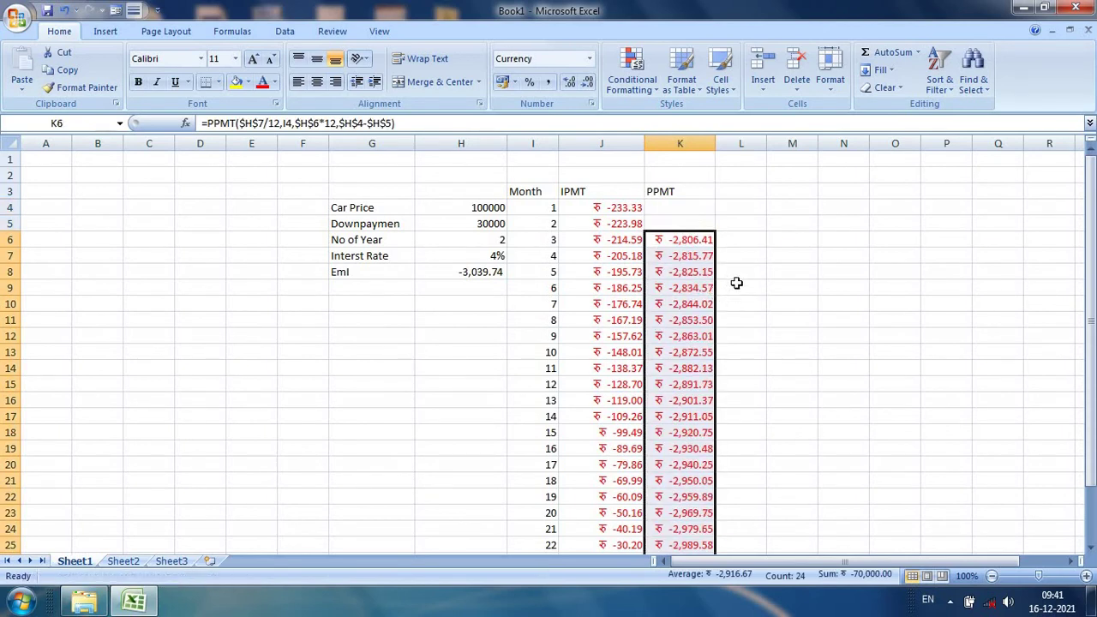
pyautogui.hotkey('ctrl', 'z')
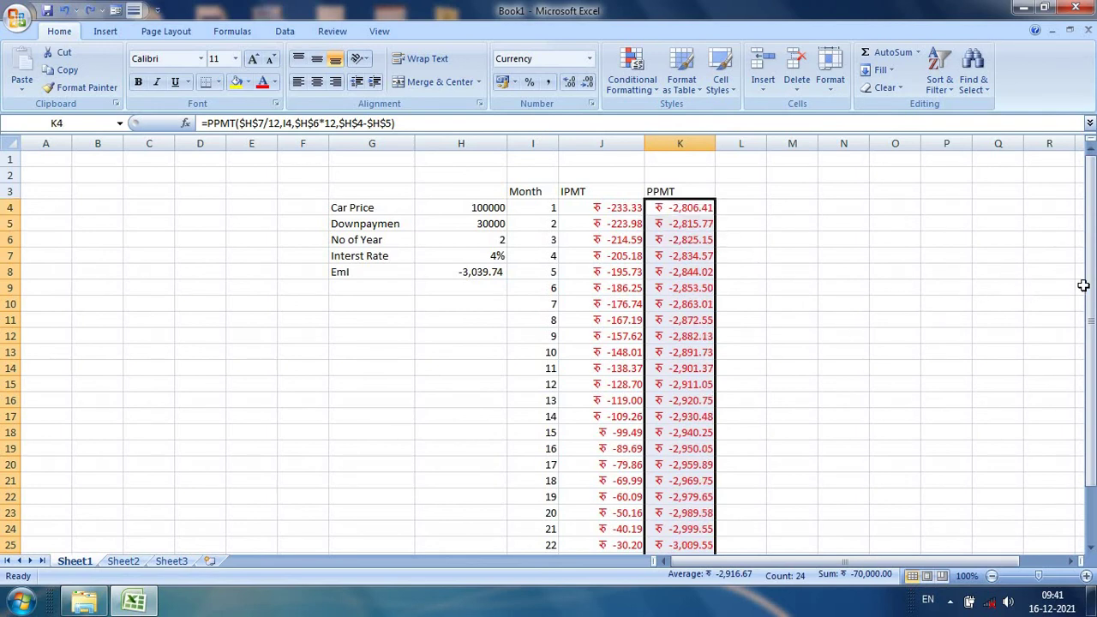
# Select the 24 PPMT values in K4:K27 to see their -70,000.00 total
pyautogui.moveTo(1086, 286); pyautogui.dragTo(1090, 291)
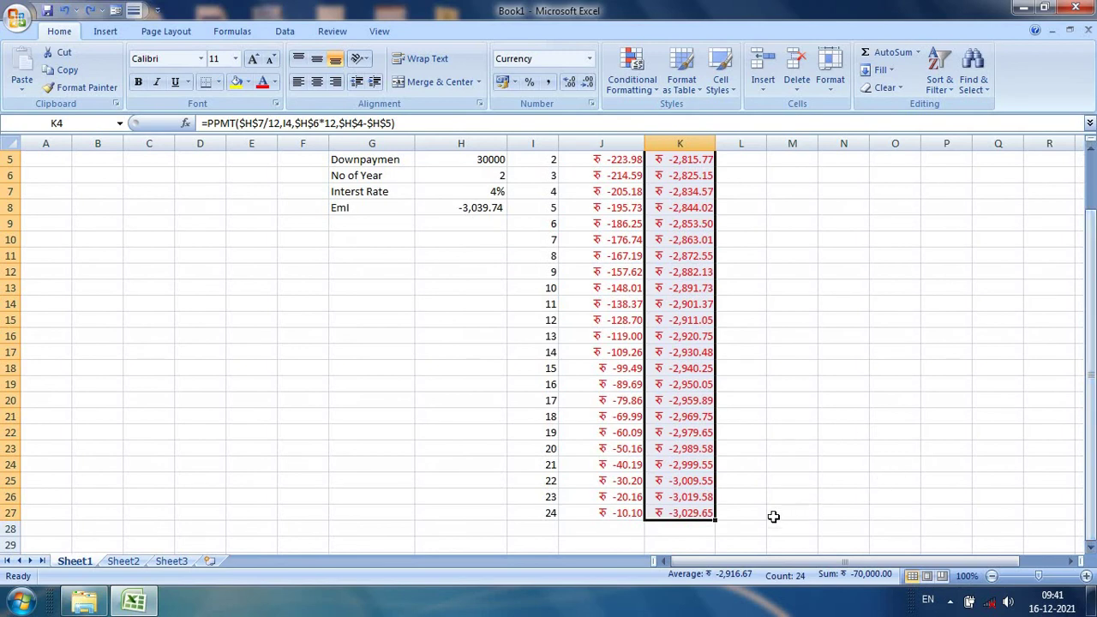
pyautogui.click(759, 513)
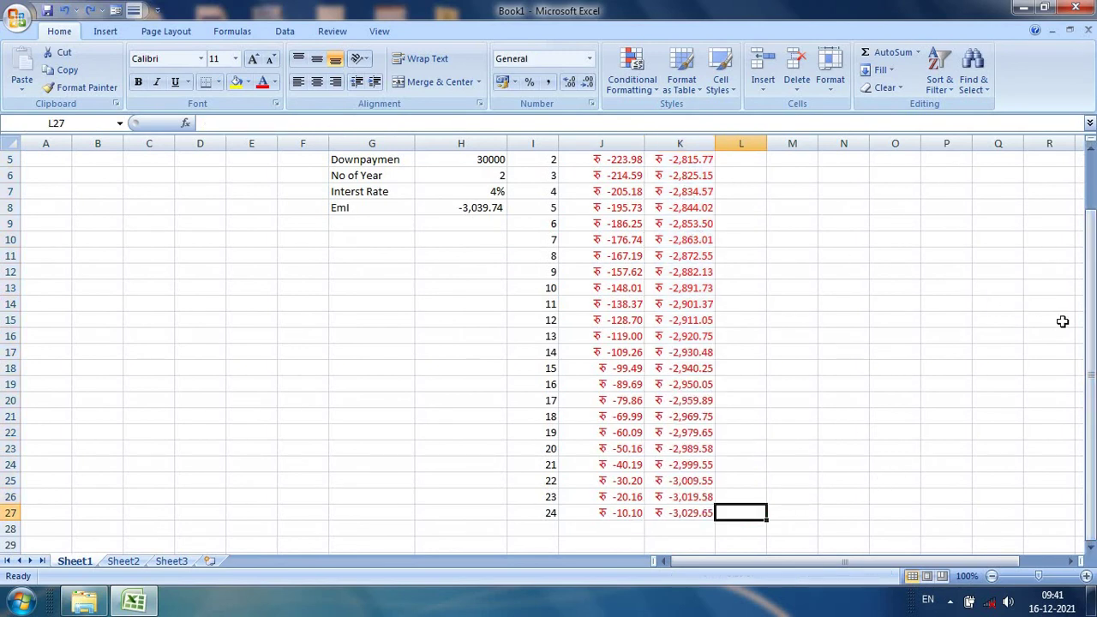
pyautogui.moveTo(1088, 323); pyautogui.dragTo(1088, 272)
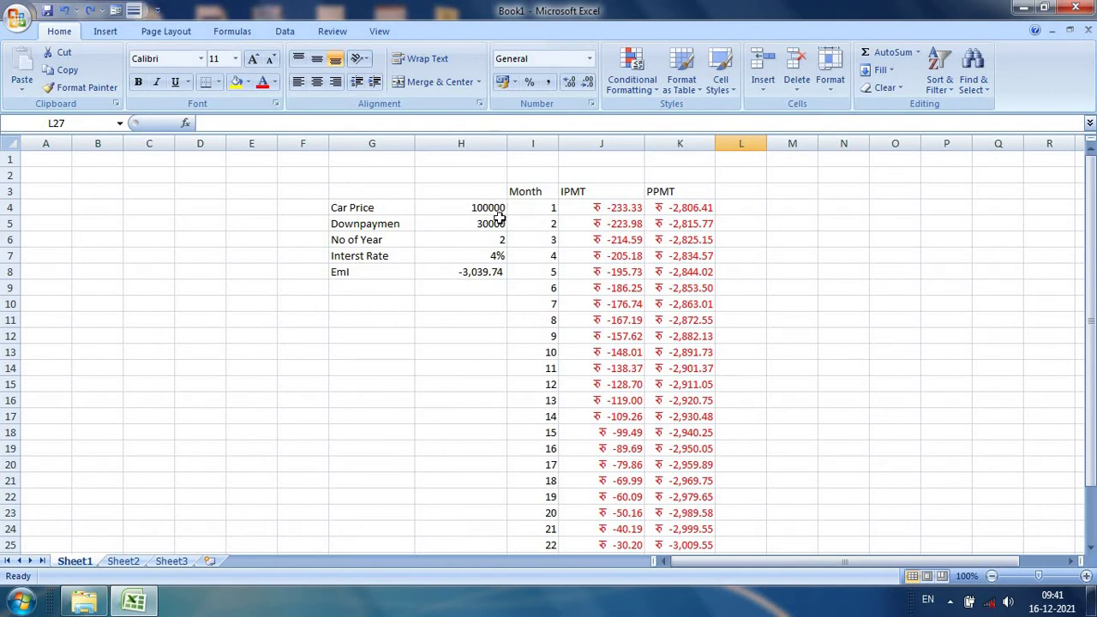
pyautogui.moveTo(1091, 249); pyautogui.dragTo(1095, 283)
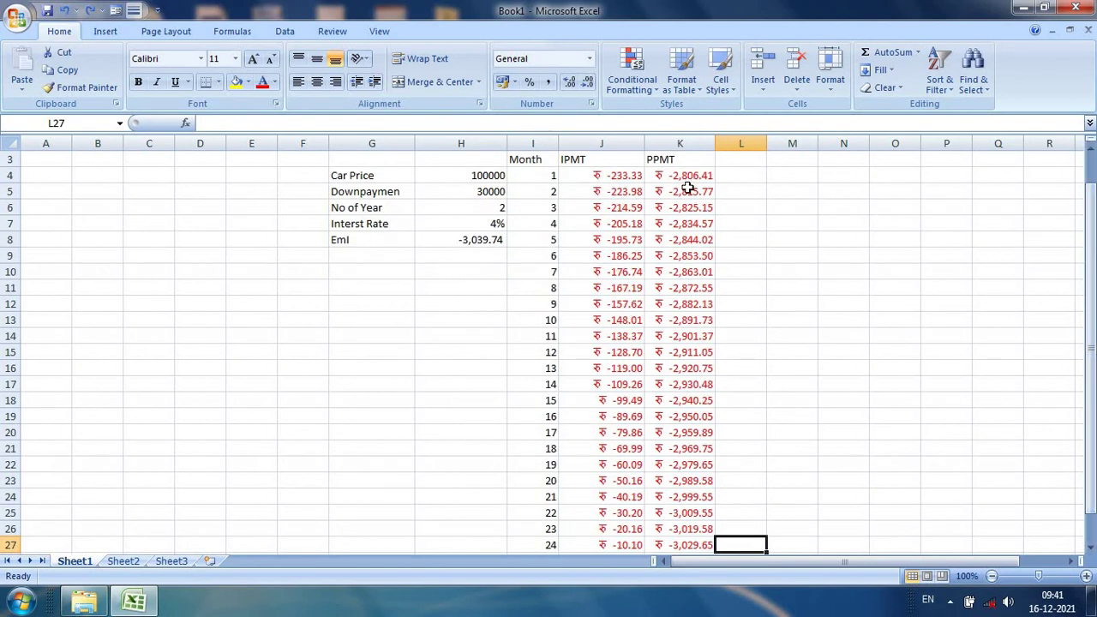
pyautogui.moveTo(685, 176)
pyautogui.mouseDown()
pyautogui.moveTo(669, 529)
pyautogui.moveTo(691, 498)
pyautogui.mouseUp()
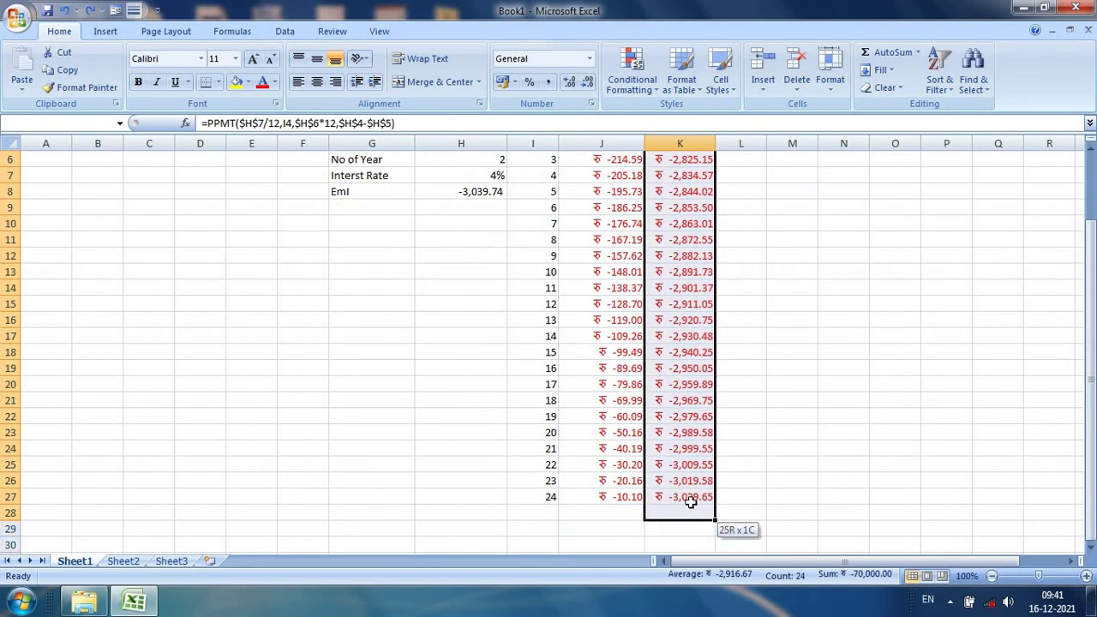
# Total the PPMT column with AutoSum so K28 holds =SUM(K4:K27)
pyautogui.click(917, 53)
pyautogui.click(894, 72)
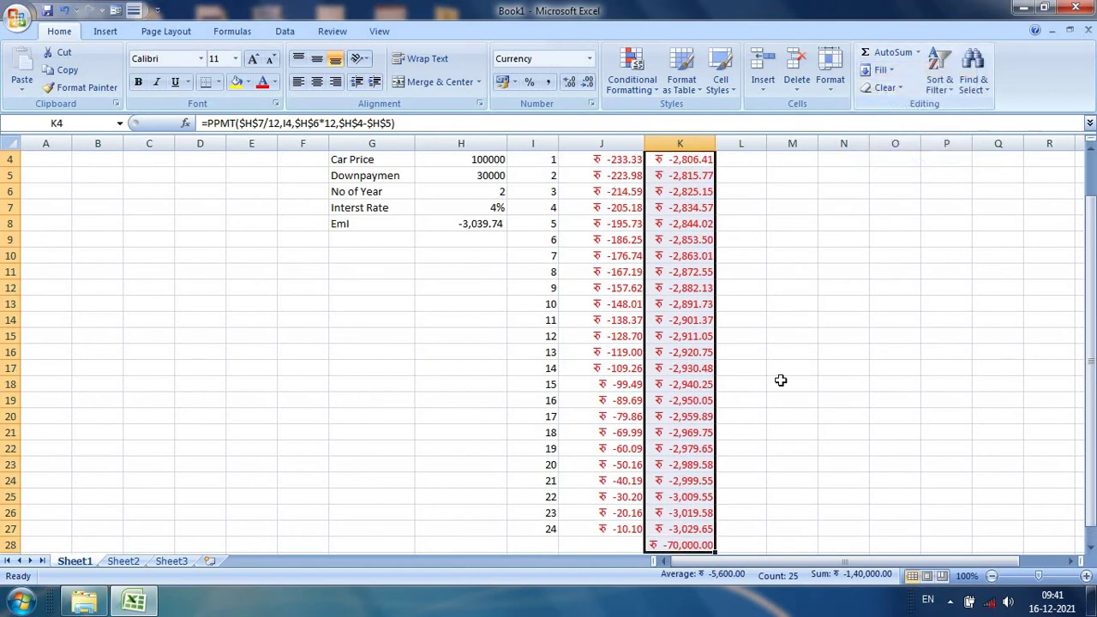
pyautogui.click(688, 547)
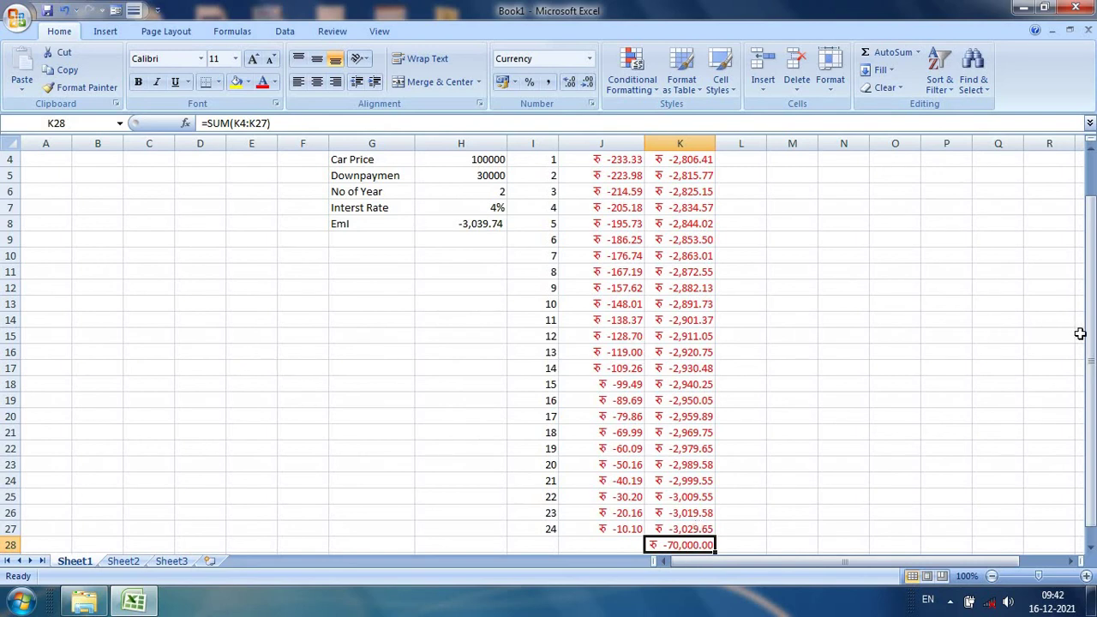
# Select the IPMT values J4:J27 and inspect J27's formula, leaving it unchanged
pyautogui.moveTo(1090, 334); pyautogui.dragTo(1090, 309)
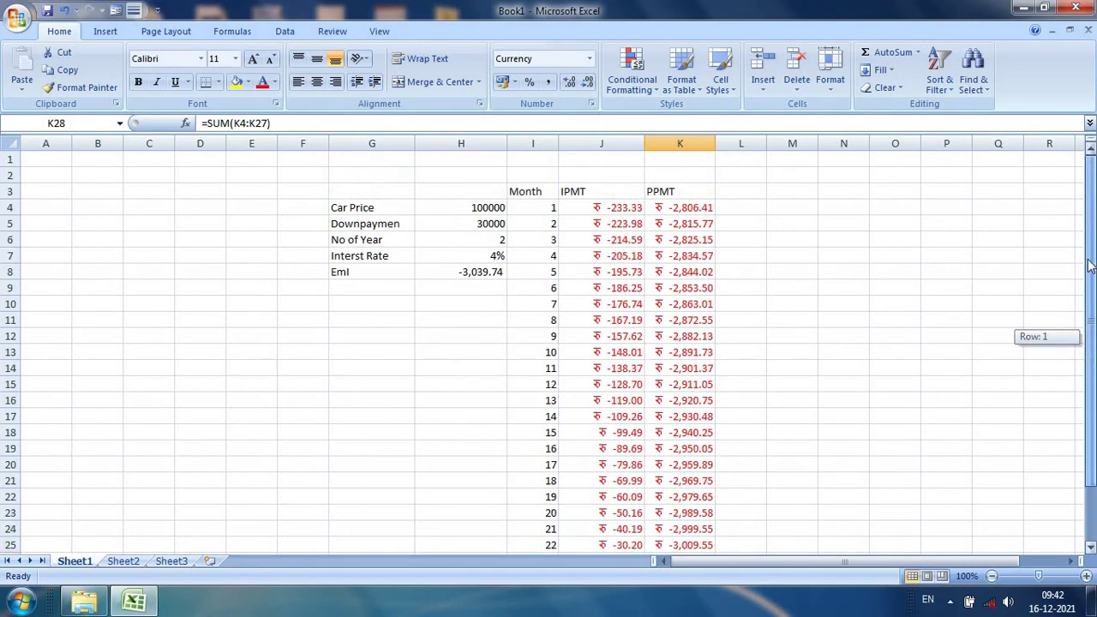
pyautogui.click(615, 208)
pyautogui.moveTo(605, 369); pyautogui.dragTo(605, 513)
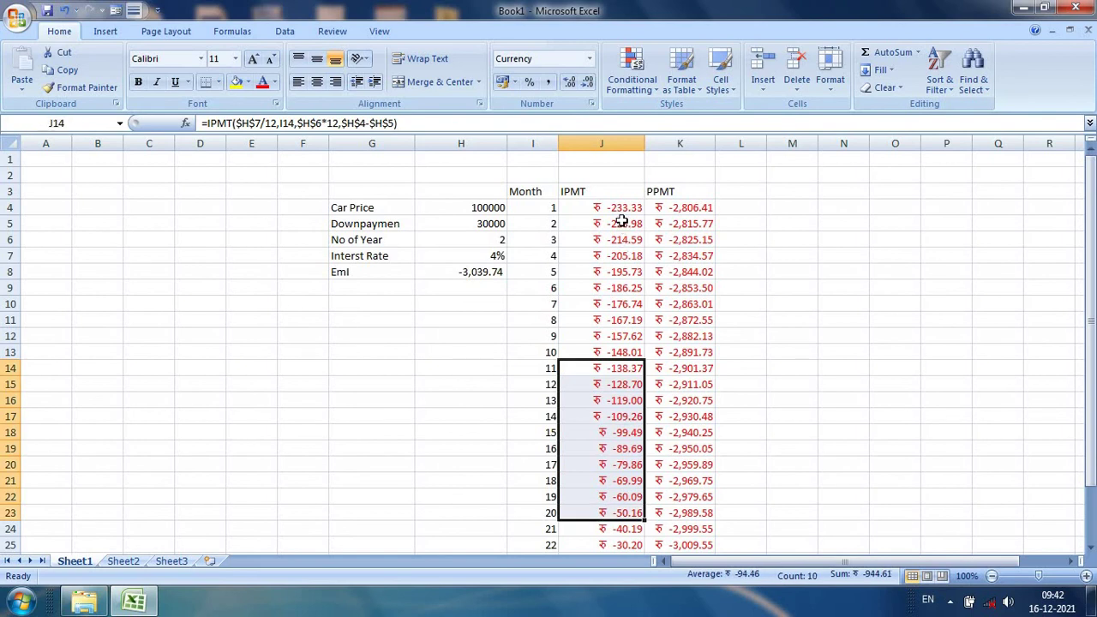
pyautogui.moveTo(611, 208); pyautogui.dragTo(620, 519)
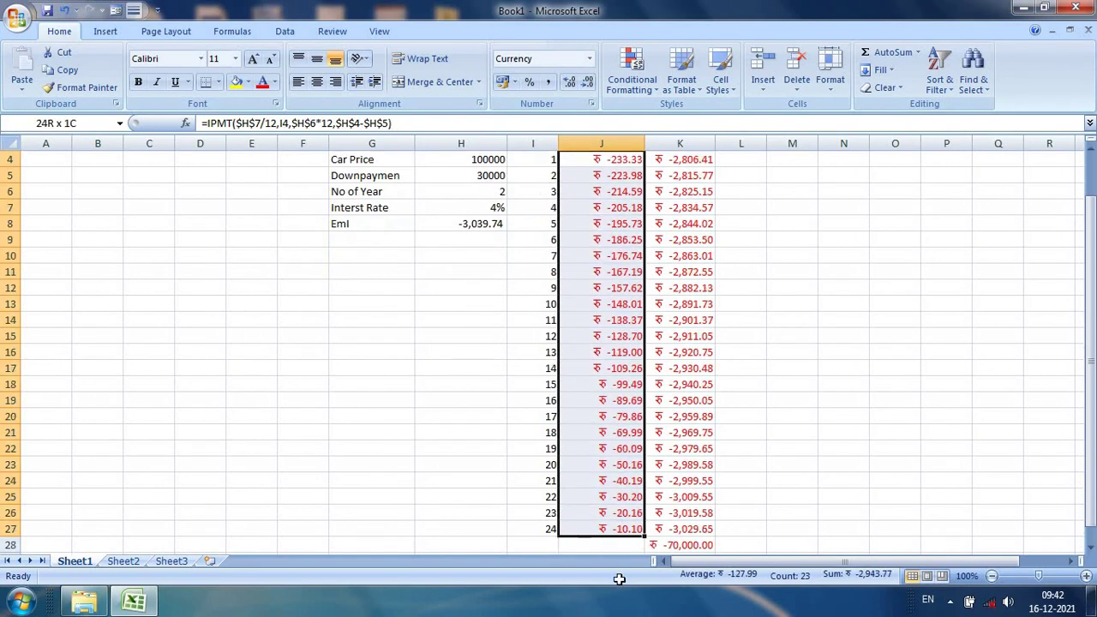
pyautogui.doubleClick(620, 512)
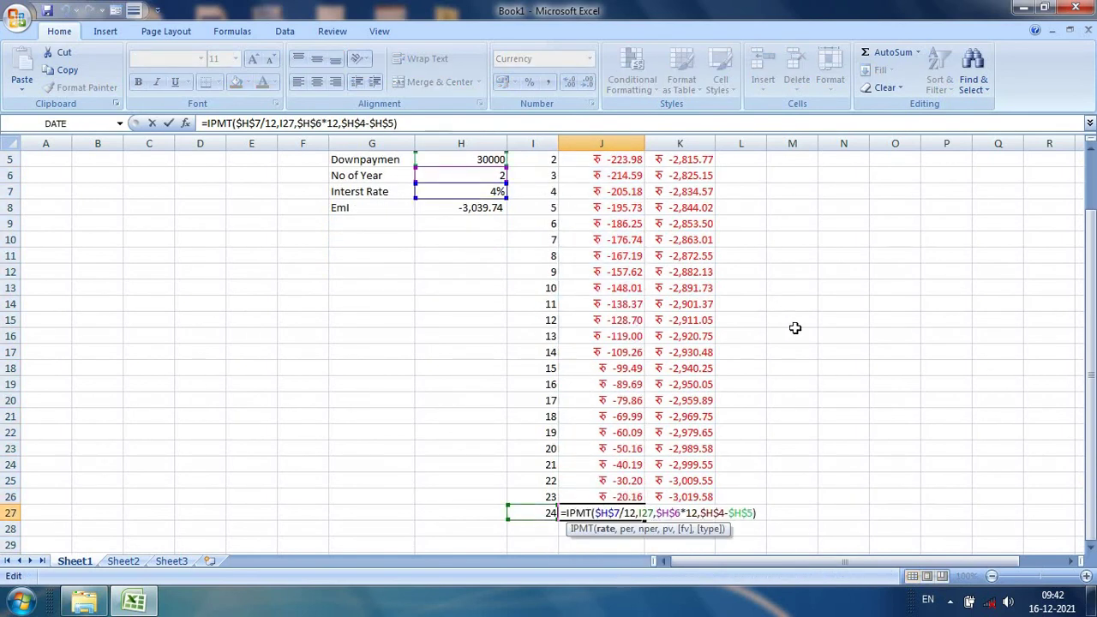
pyautogui.click(827, 346)
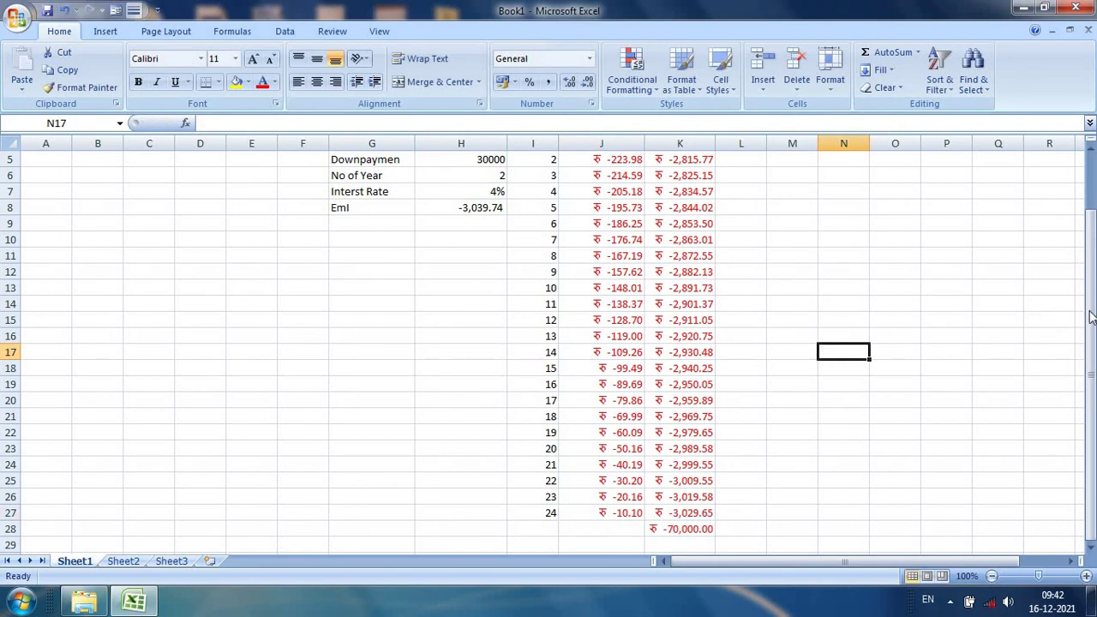
# Check J4's IPMT formula and reselect the full range J4:J27
pyautogui.moveTo(1090, 317); pyautogui.dragTo(1090, 292)
pyautogui.click(614, 210)
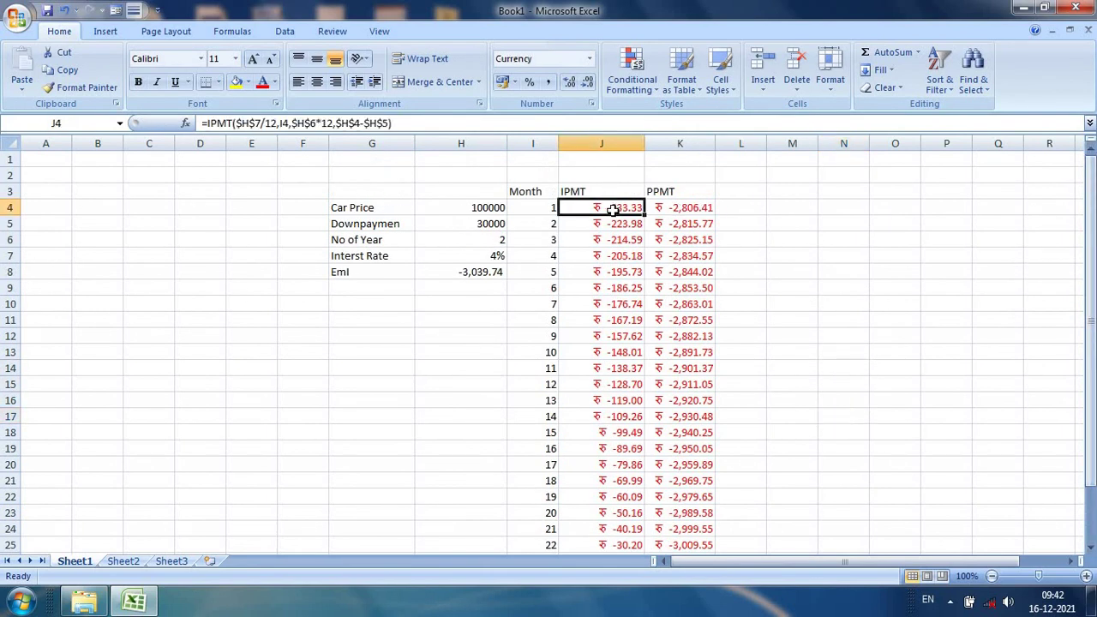
pyautogui.moveTo(1088, 309); pyautogui.dragTo(1089, 367)
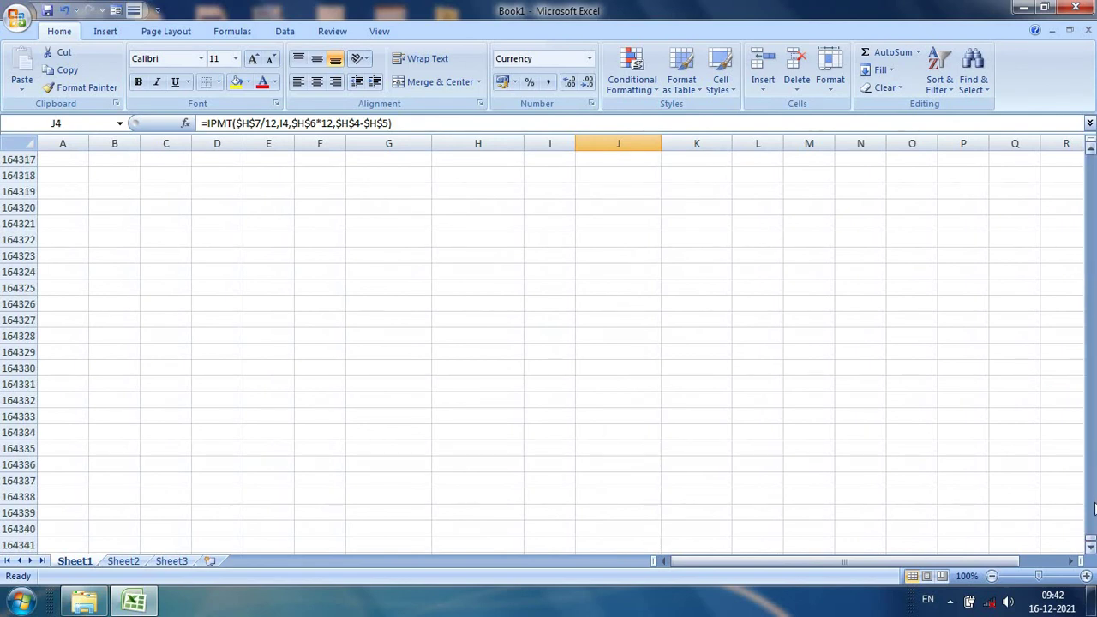
pyautogui.hotkey('ctrl', 'Down')
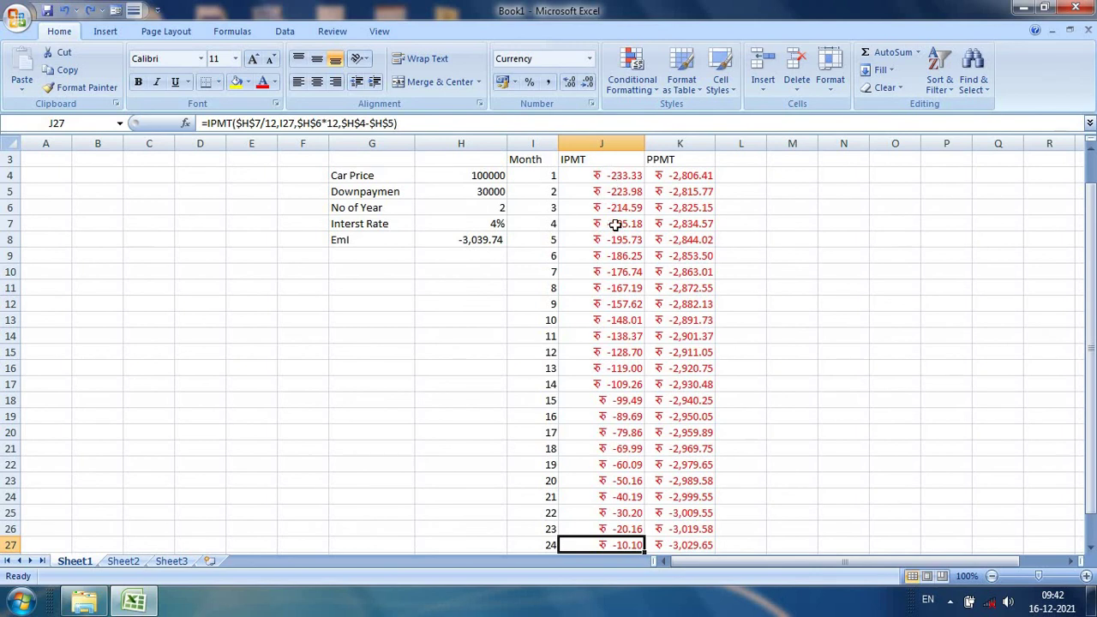
pyautogui.moveTo(616, 175); pyautogui.dragTo(623, 546)
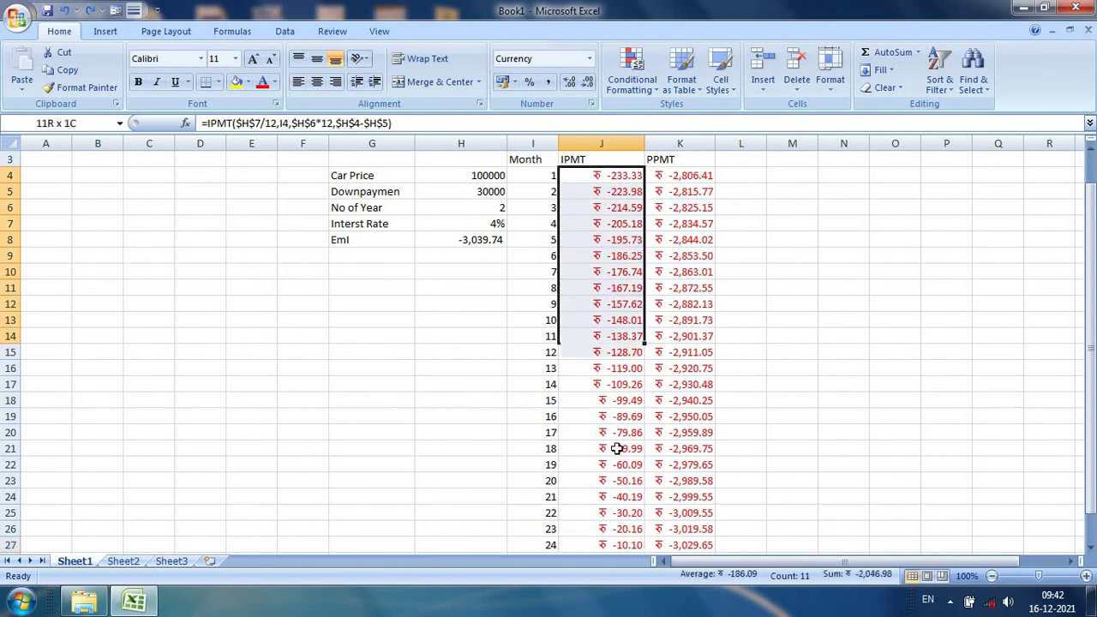
# Try an M8 reference in J27's IPMT formula, remove it, and commit the formula
pyautogui.doubleClick(625, 545)
pyautogui.click(815, 245)
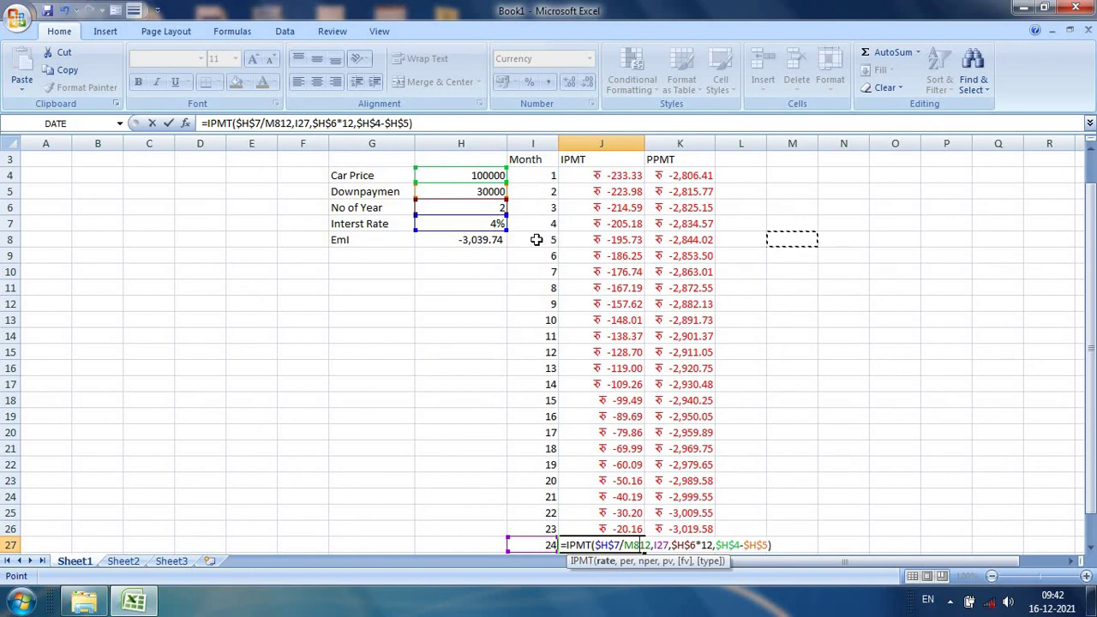
pyautogui.press('BackSpace')
pyautogui.press('BackSpace')
pyautogui.write('M8')
pyautogui.press('BackSpace')
pyautogui.press('BackSpace')
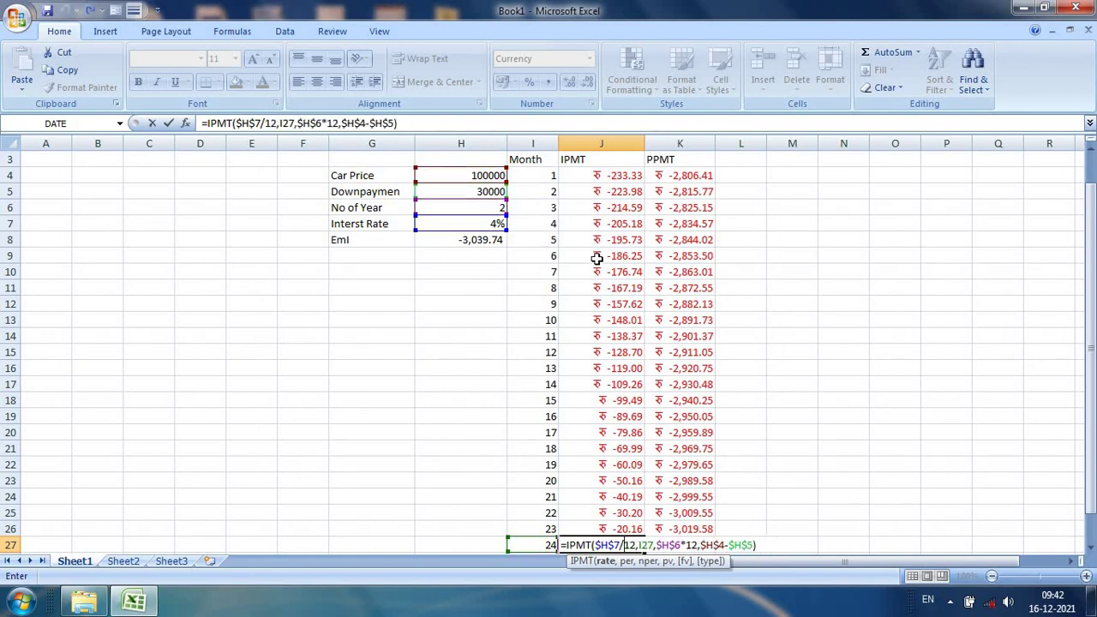
pyautogui.click(537, 123)
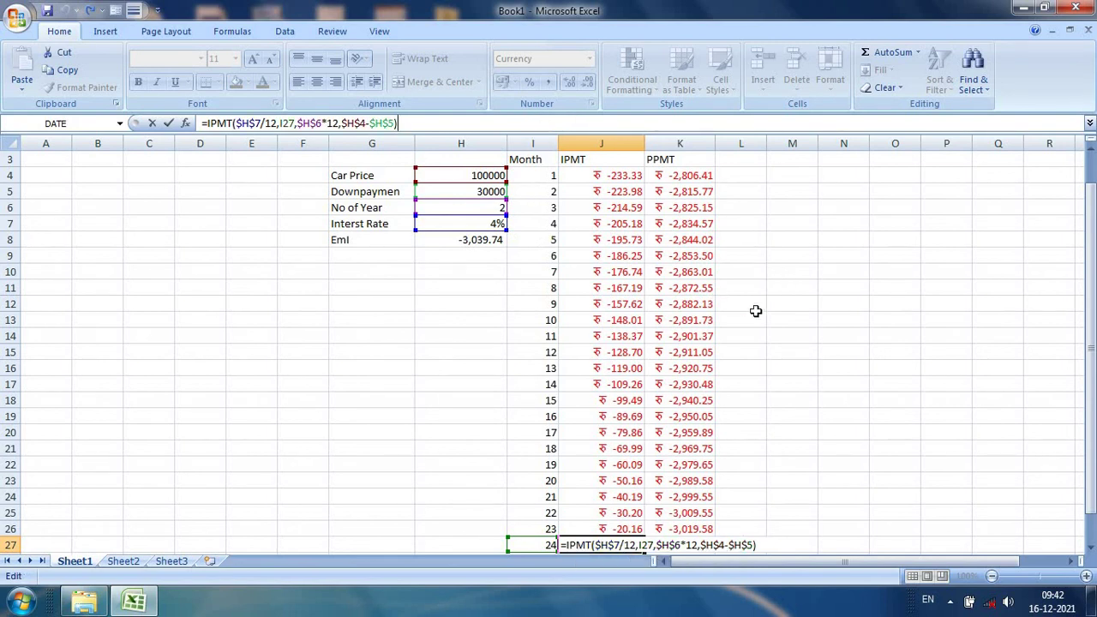
pyautogui.press('Return')
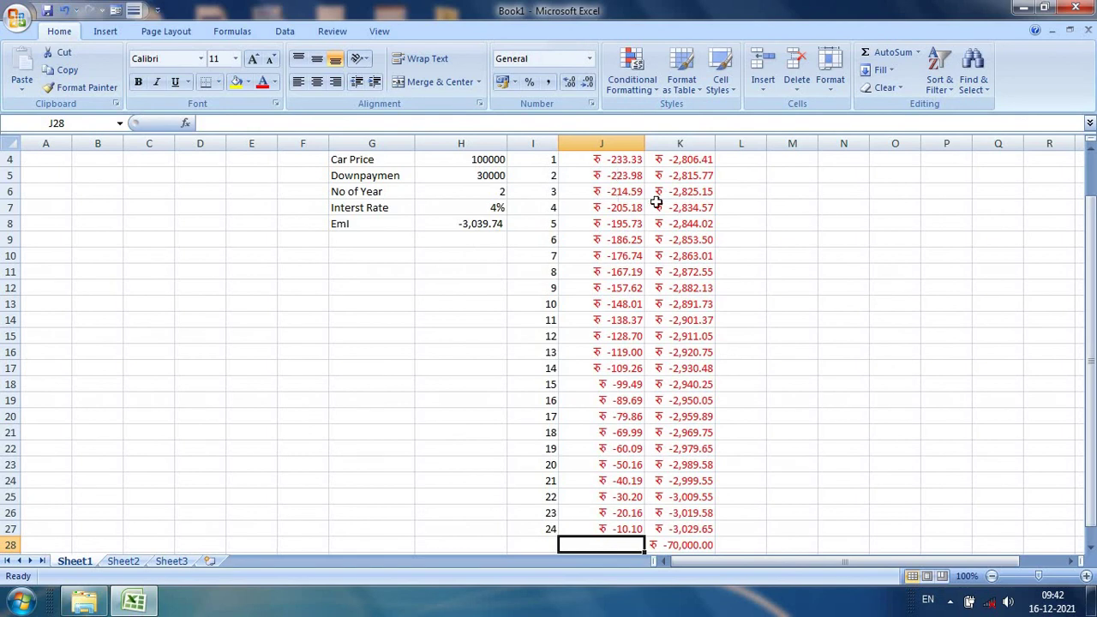
# Point J4's rate divisor at M7 and dismiss the repeated too-few-arguments warnings
pyautogui.moveTo(1091, 277); pyautogui.dragTo(1090, 266)
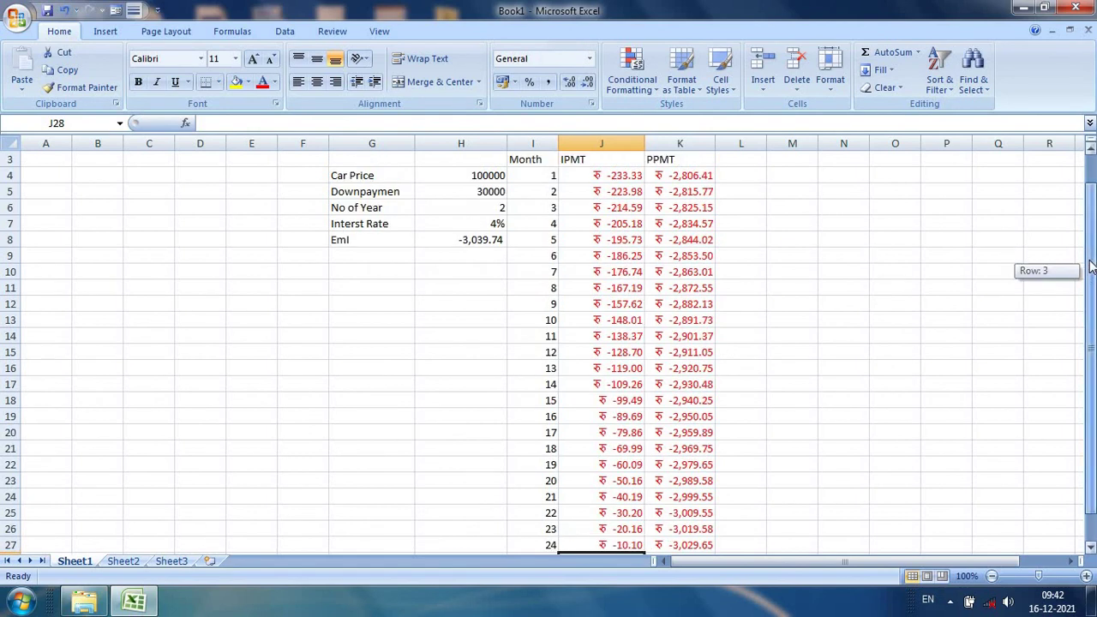
pyautogui.doubleClick(624, 175)
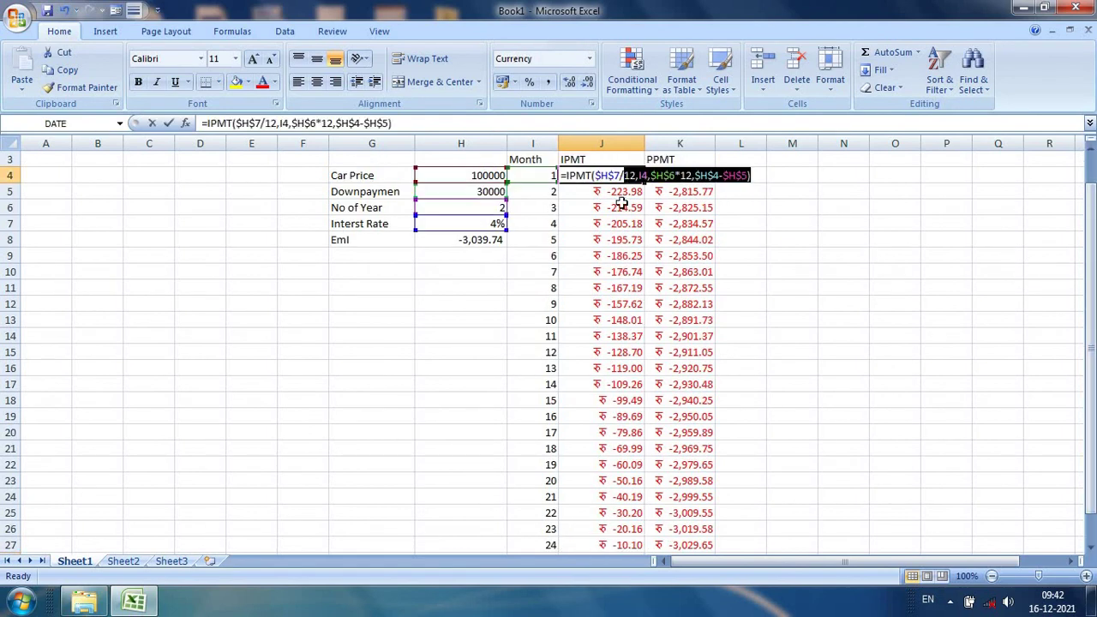
pyautogui.click(783, 222)
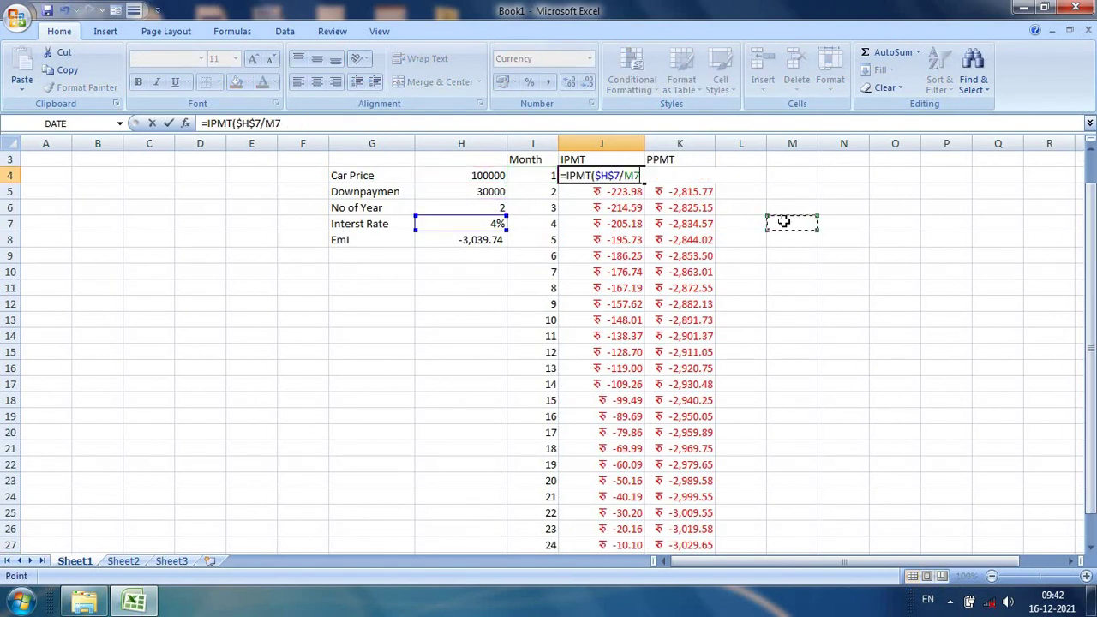
pyautogui.click(619, 122)
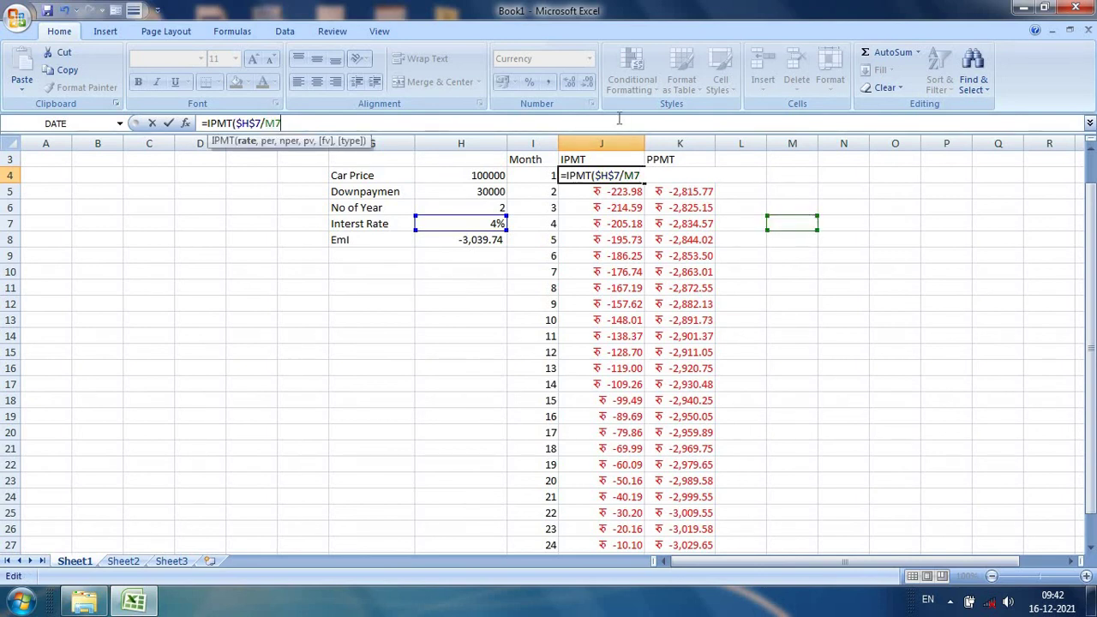
pyautogui.press('Return')
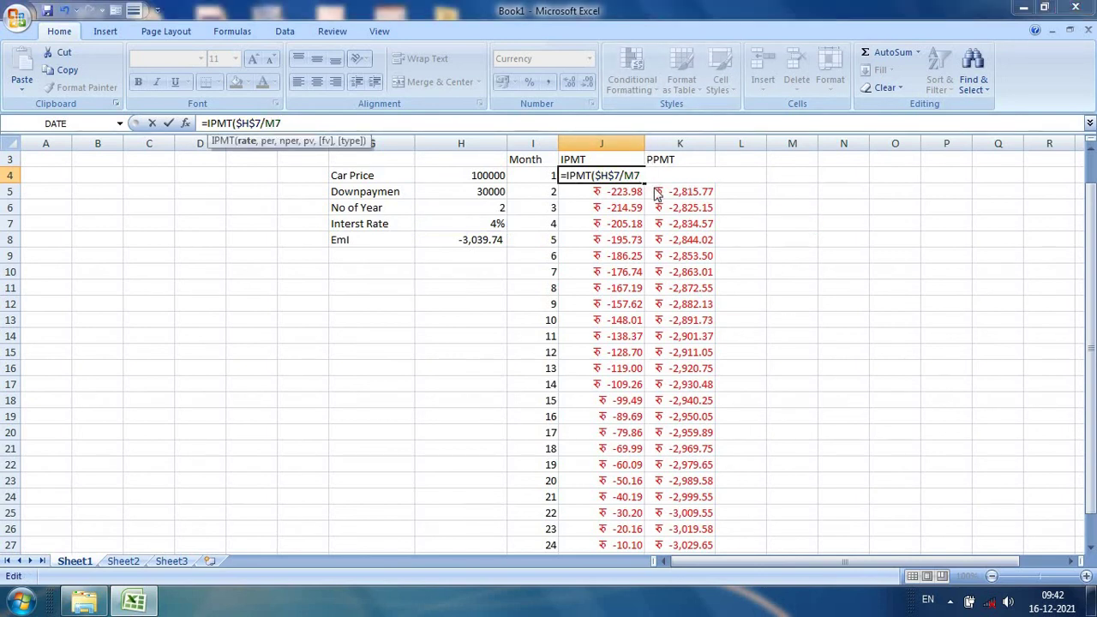
pyautogui.click(855, 269)
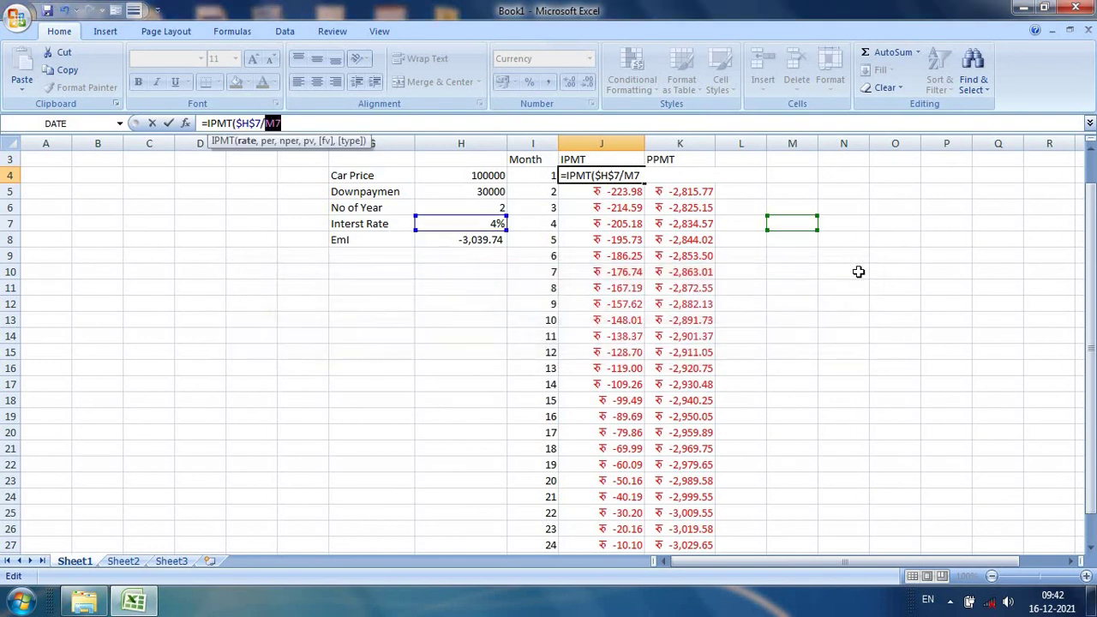
pyautogui.click(835, 272)
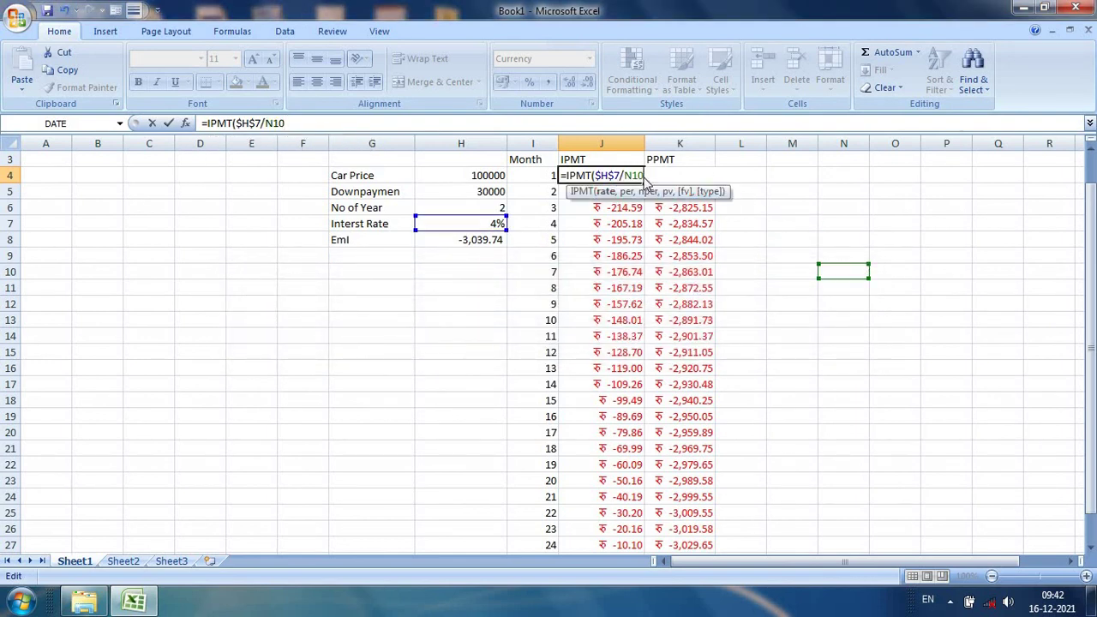
pyautogui.press('Return')
pyautogui.click(855, 269)
# Delete the divisor reference from J4's formula and abandon the edit
pyautogui.press('Left')
pyautogui.press('Up')
pyautogui.press('Up')
pyautogui.press('Up')
pyautogui.press('BackSpace')
pyautogui.press('Escape')
# Check the empty cells M8, J4 and M7, then begin a formula with = in J28
pyautogui.click(803, 235)
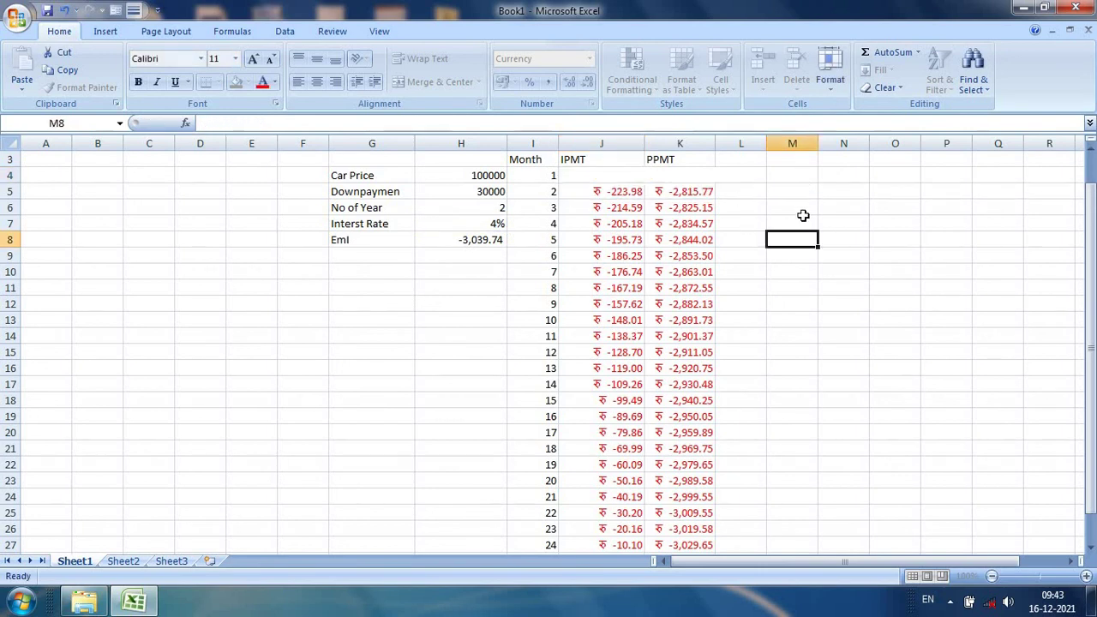
pyautogui.click(614, 172)
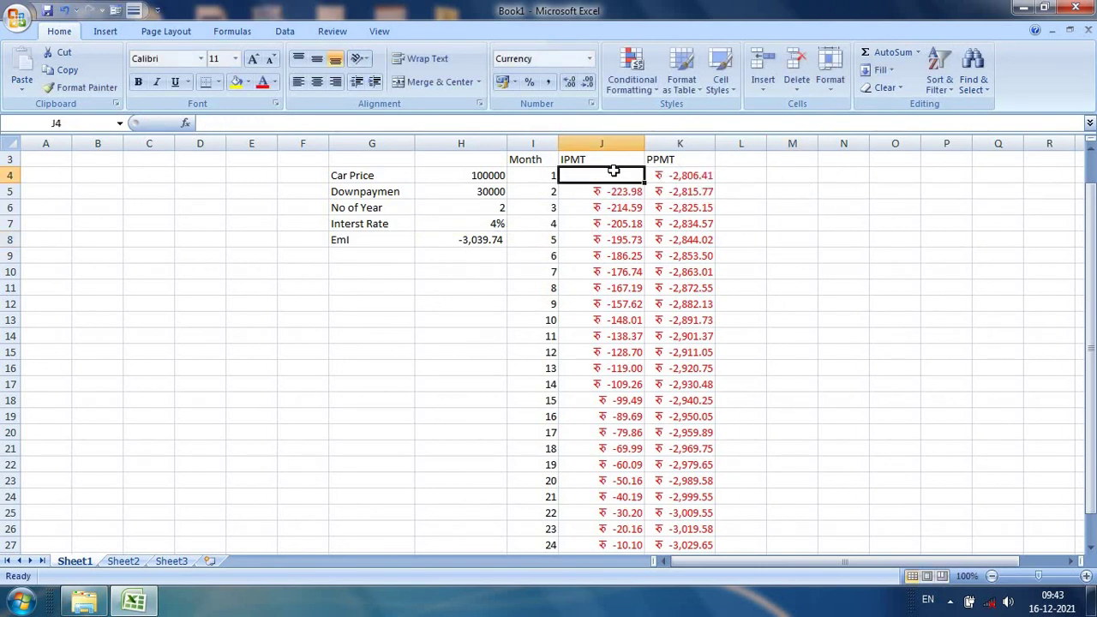
pyautogui.click(790, 224)
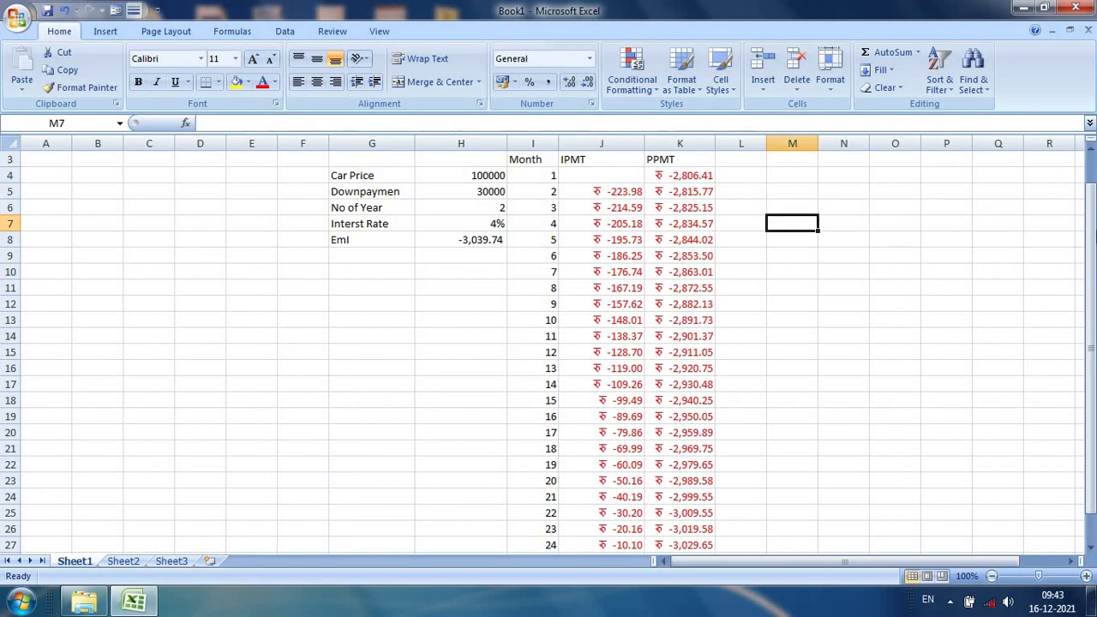
pyautogui.moveTo(1092, 255); pyautogui.dragTo(1014, 321)
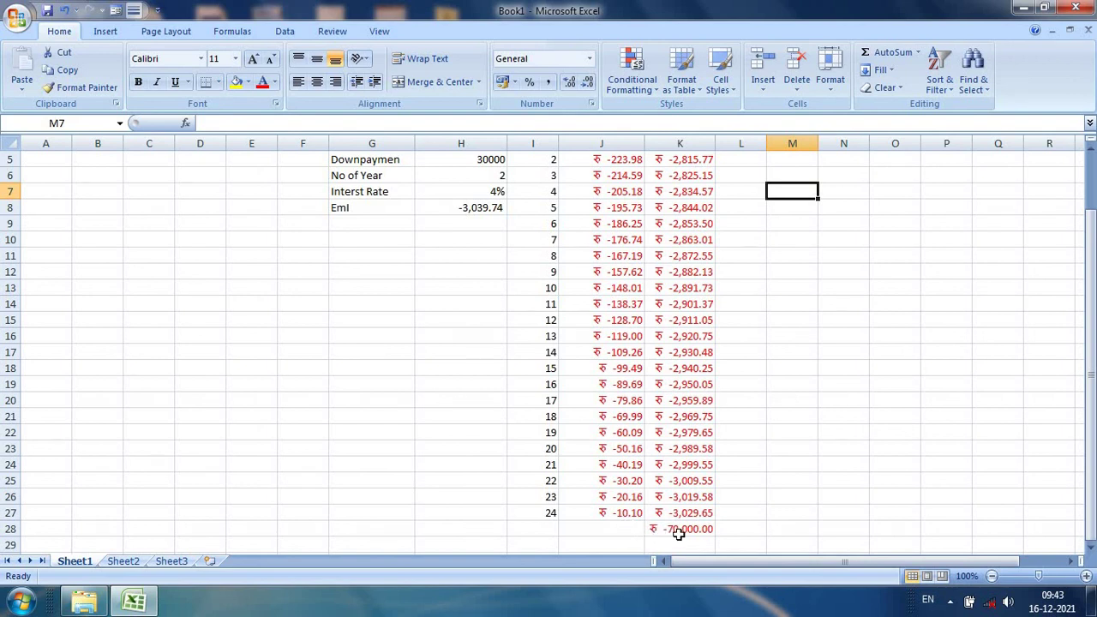
pyautogui.click(615, 528)
pyautogui.write('=')
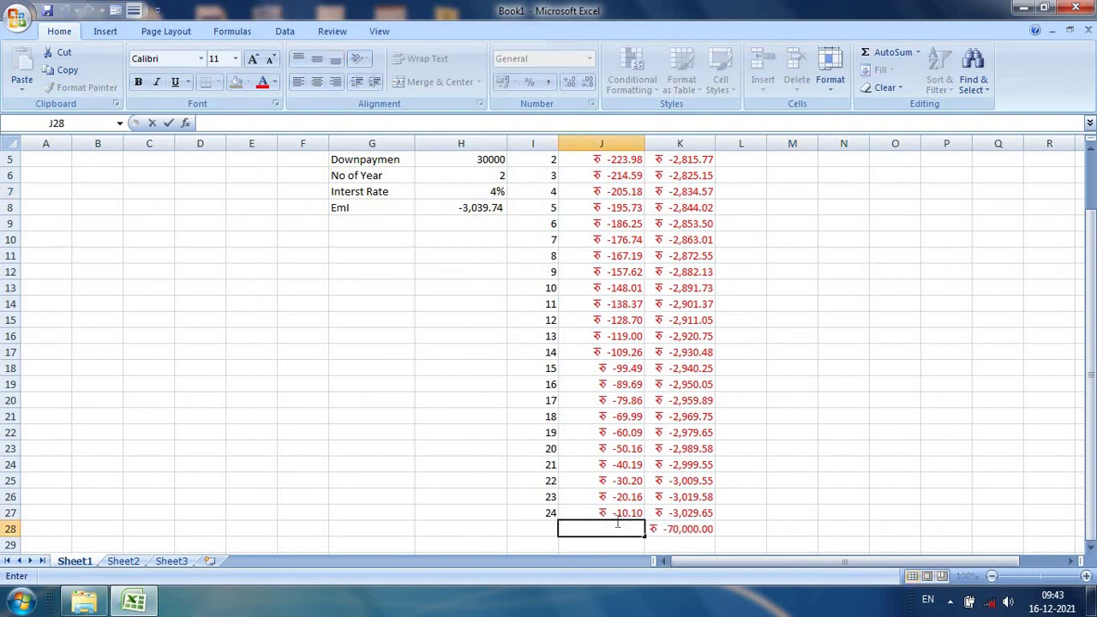